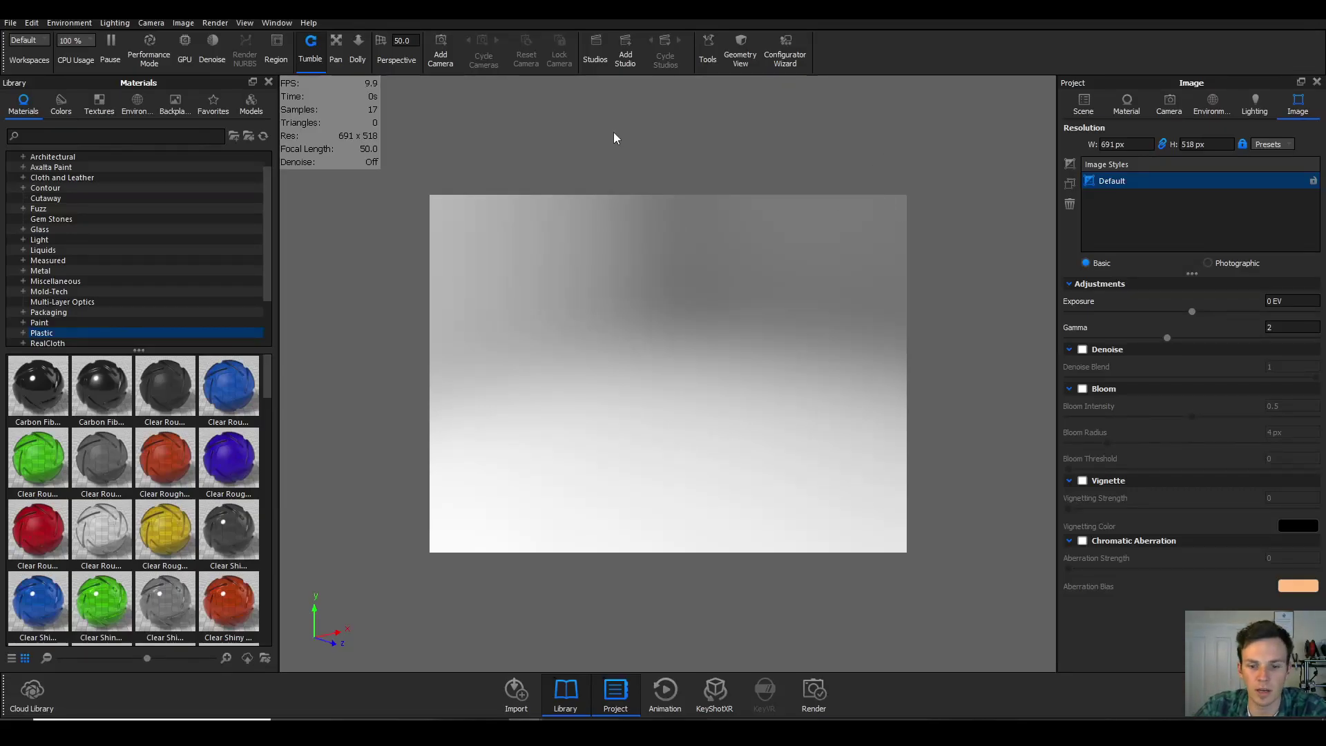
Step: Search the Cloud Library models for 'glass' and drag the Glass Cup into the viewport
{"action": "left_click", "coordinate": [37, 694]}
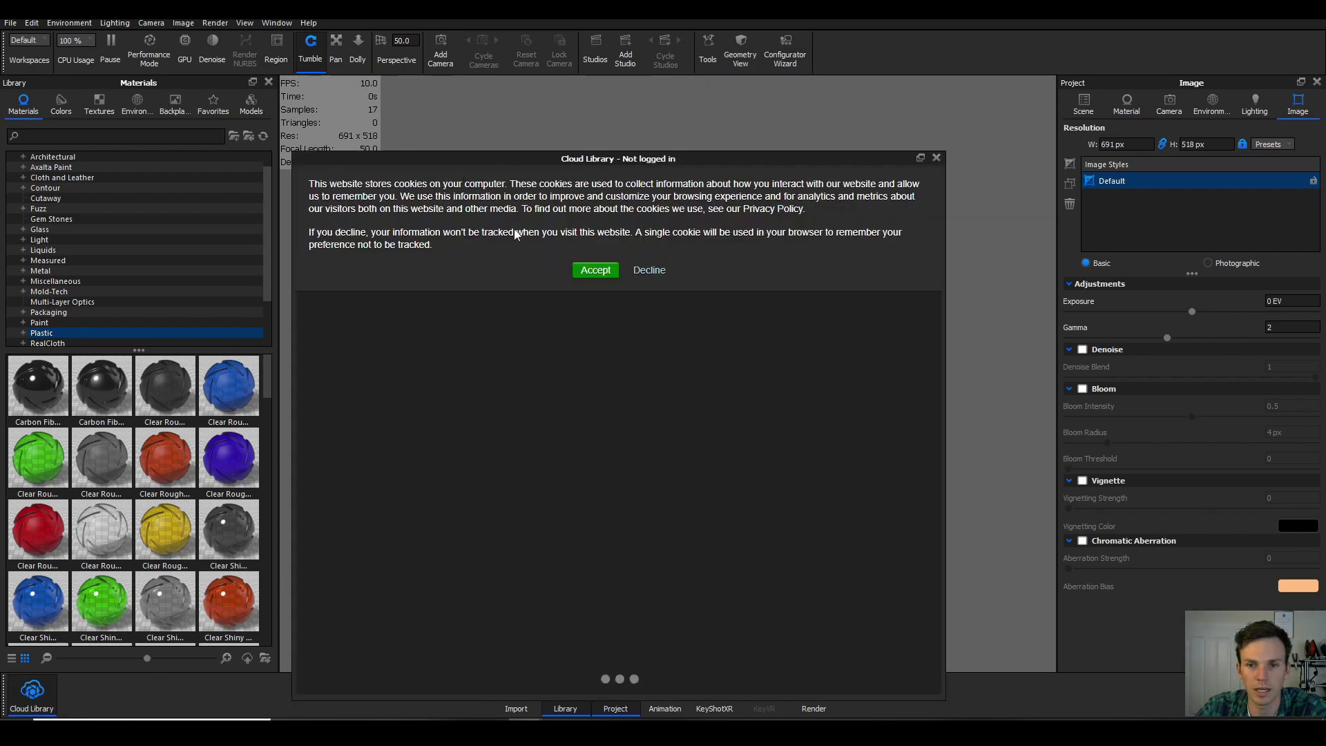
{"action": "left_click", "coordinate": [595, 270]}
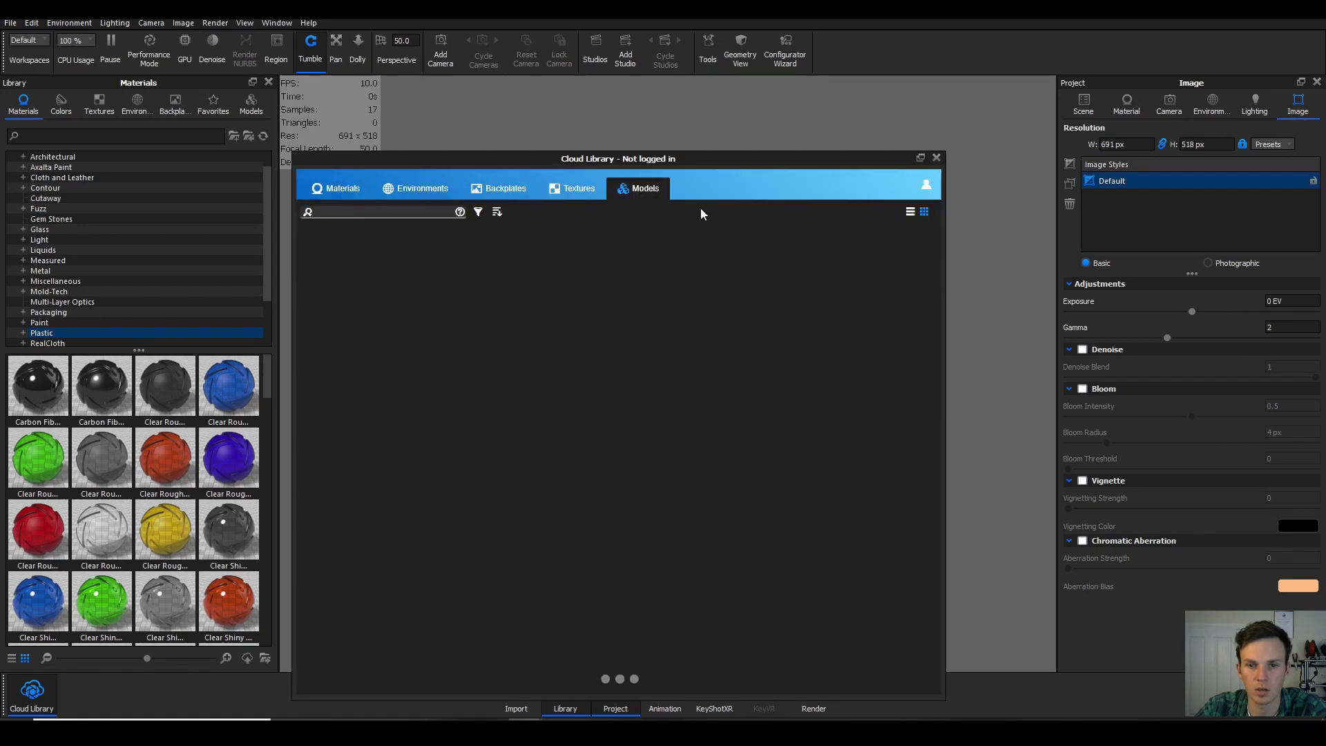
{"action": "left_click", "coordinate": [398, 211]}
{"action": "type", "text": "glass"}
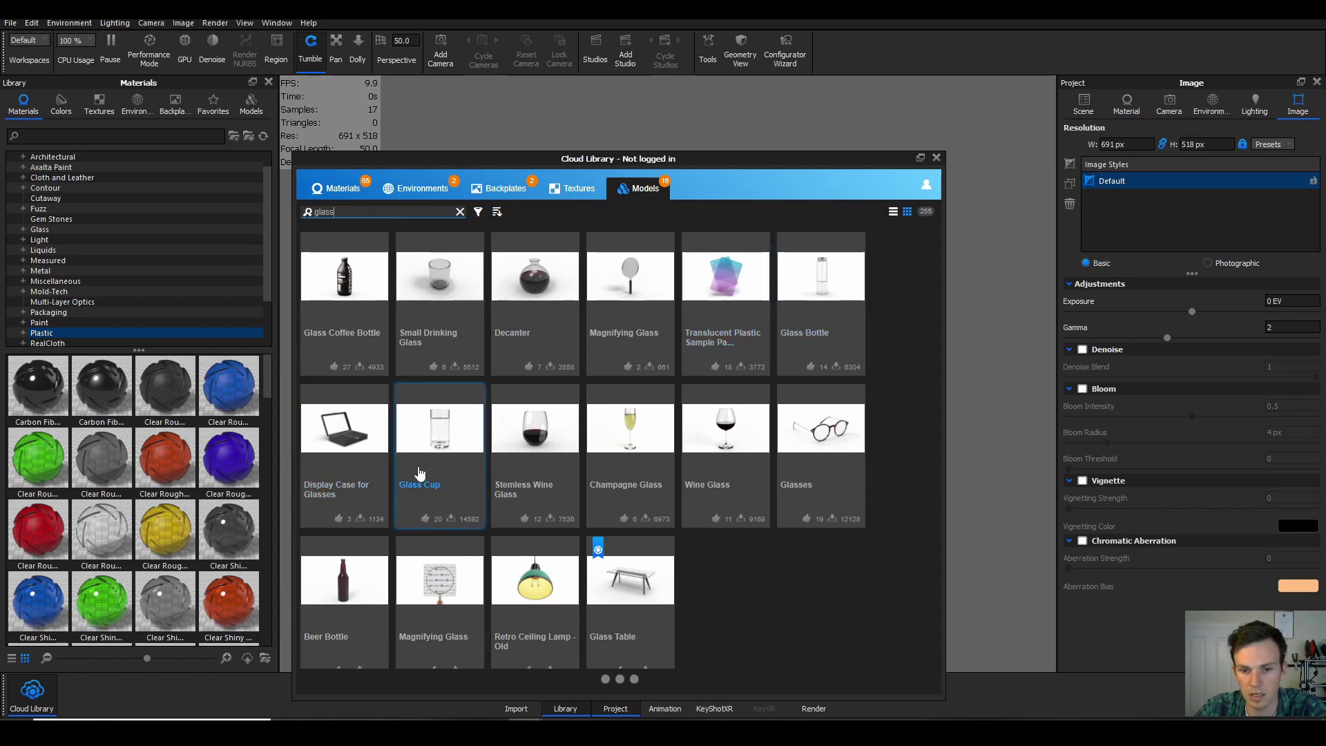
{"action": "left_click_drag", "start_coordinate": [439, 442], "coordinate": [967, 285]}
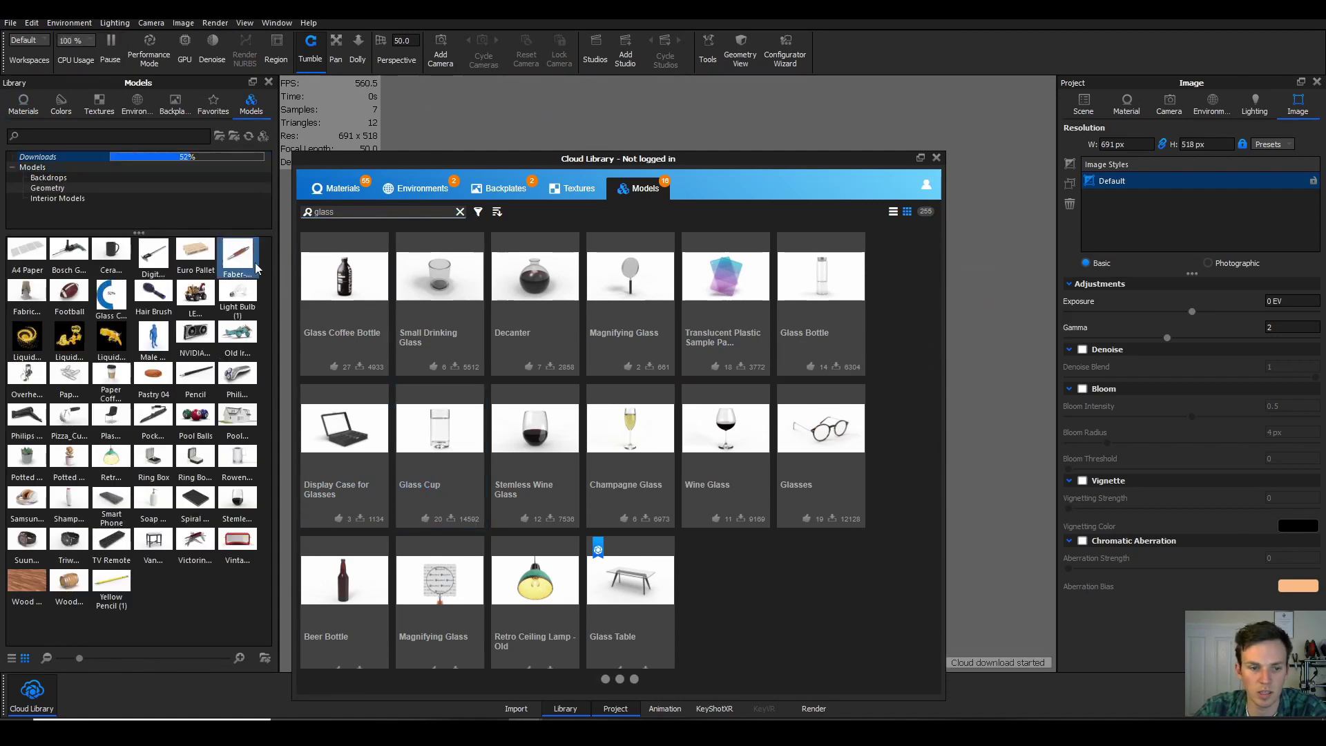
Step: Return to the local materials library and close the Cloud Library window
{"action": "left_click", "coordinate": [24, 105]}
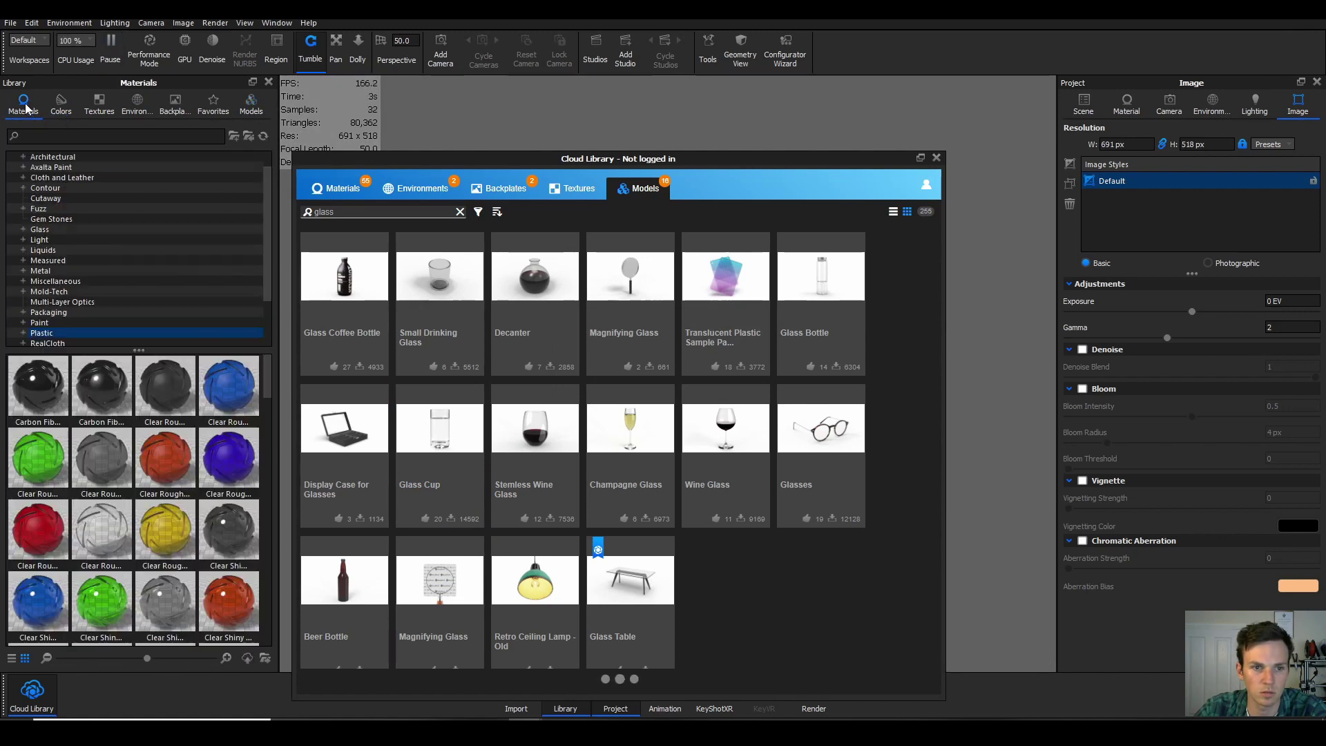
{"action": "left_click", "coordinate": [936, 157]}
{"action": "scroll", "coordinate": [773, 450], "scroll_direction": "down", "scroll_amount": 2}
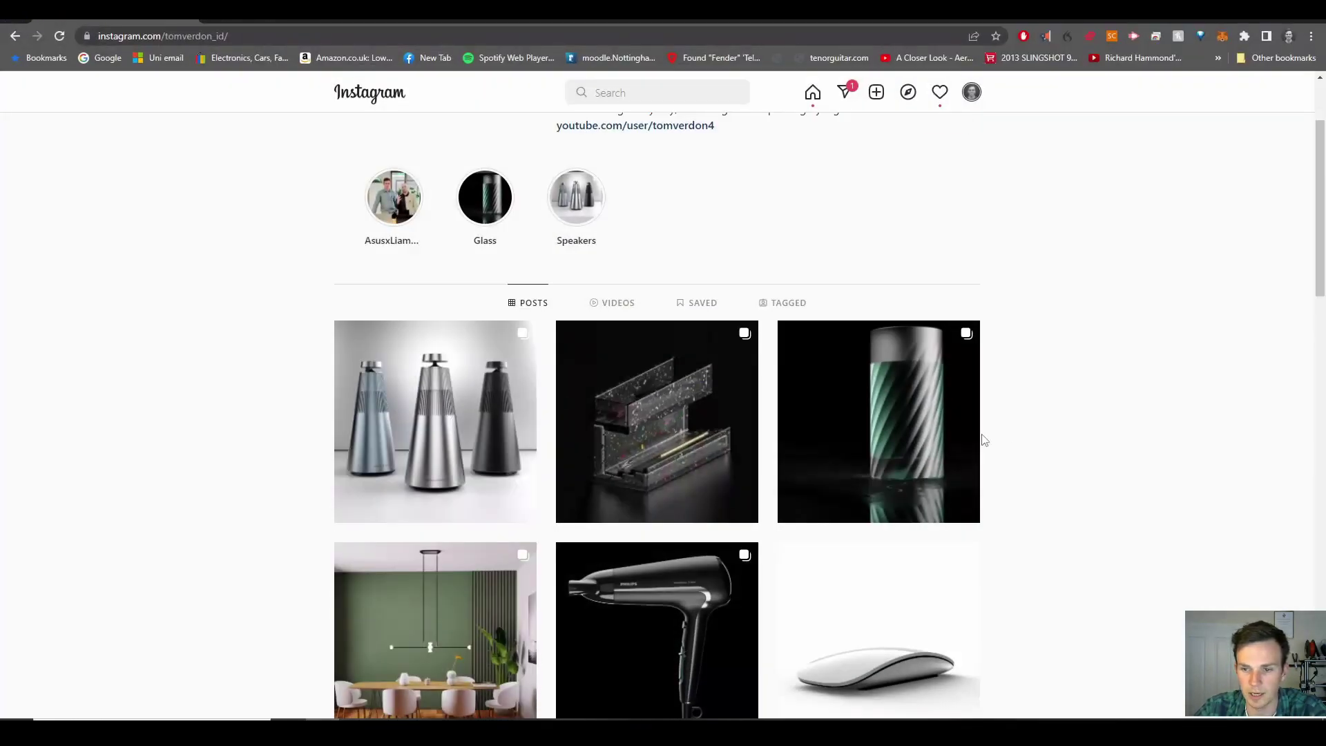
Step: Set the render resolution to a square 864 × 864 px using the 1:1 preset
{"action": "left_click", "coordinate": [891, 414]}
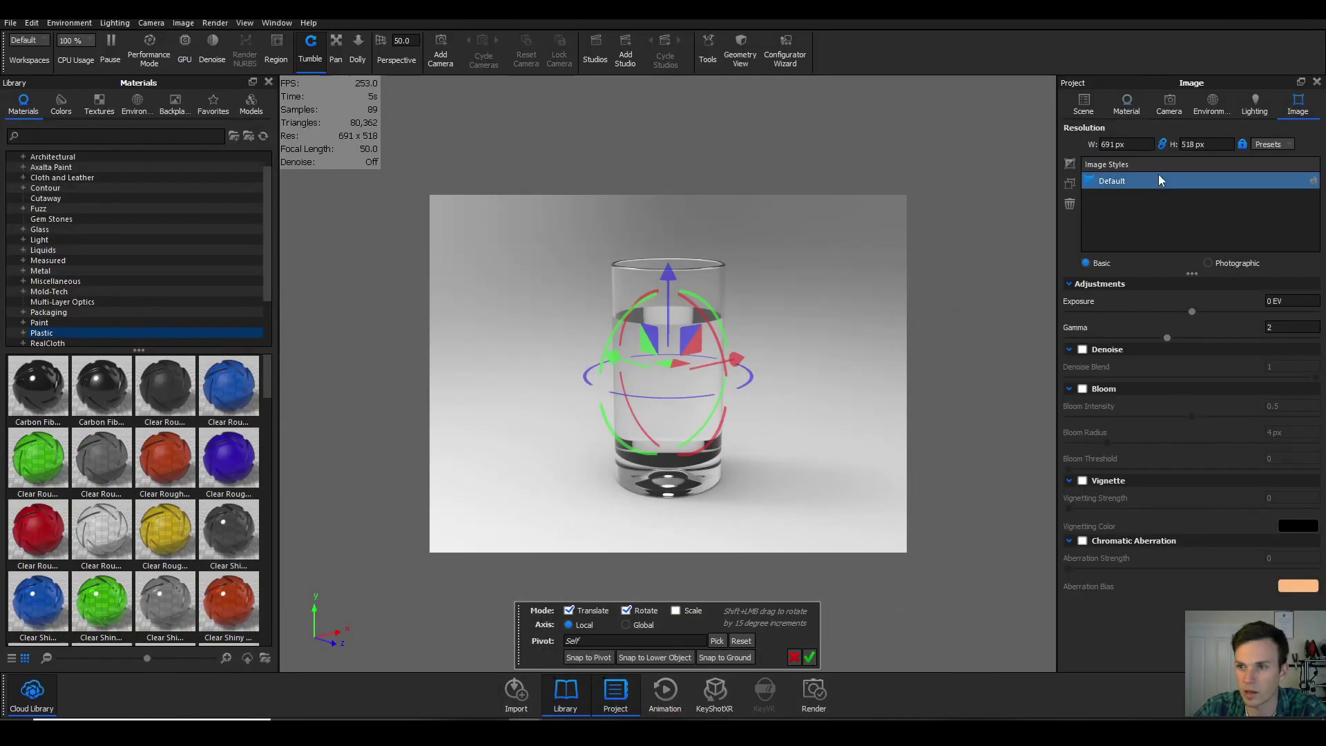
{"action": "left_click", "coordinate": [1269, 145]}
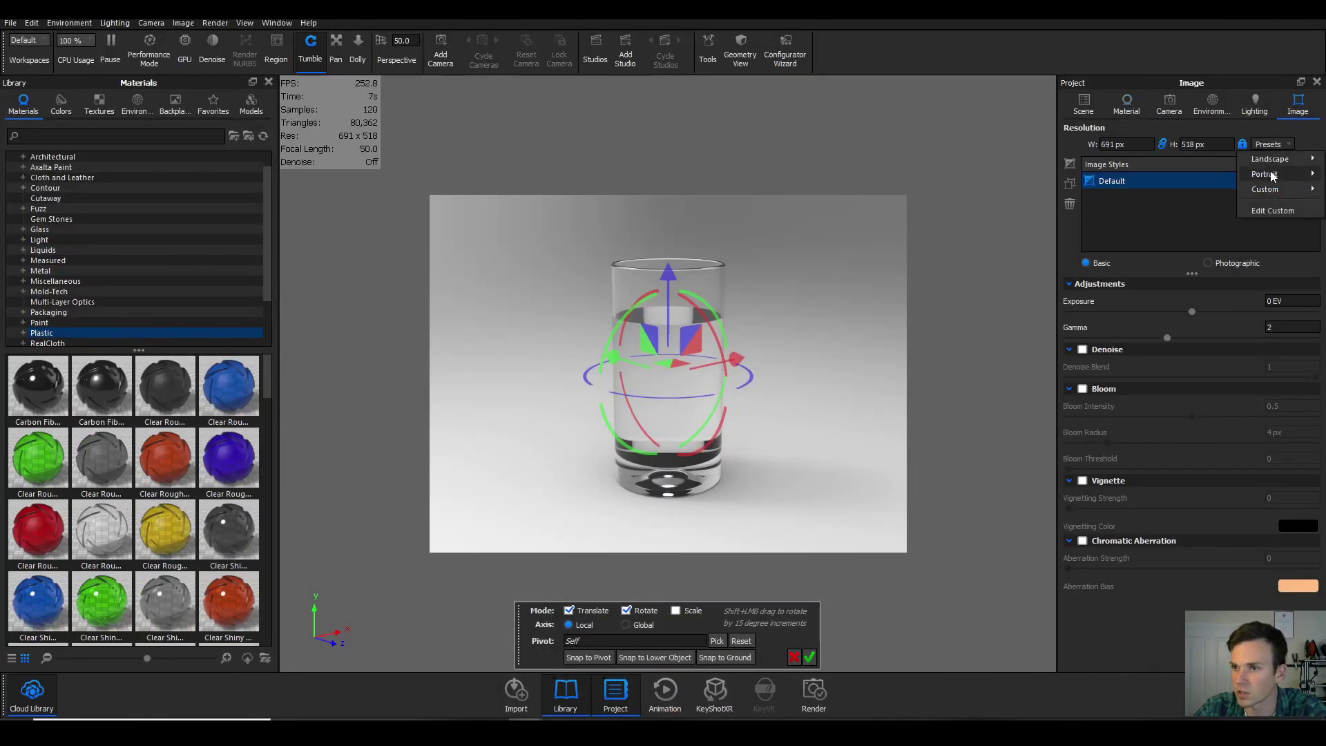
{"action": "mouse_move", "coordinate": [1269, 173]}
{"action": "left_click", "coordinate": [1181, 443]}
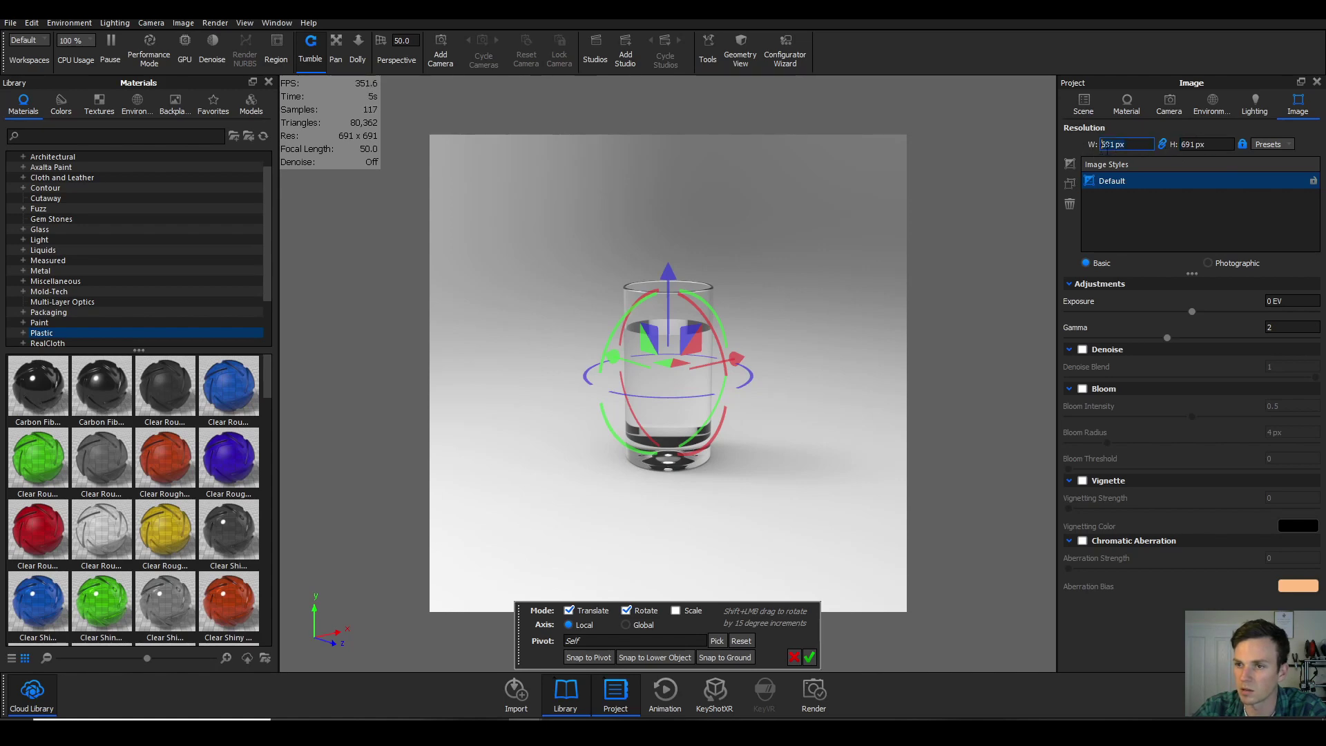
{"action": "key", "text": "Return"}
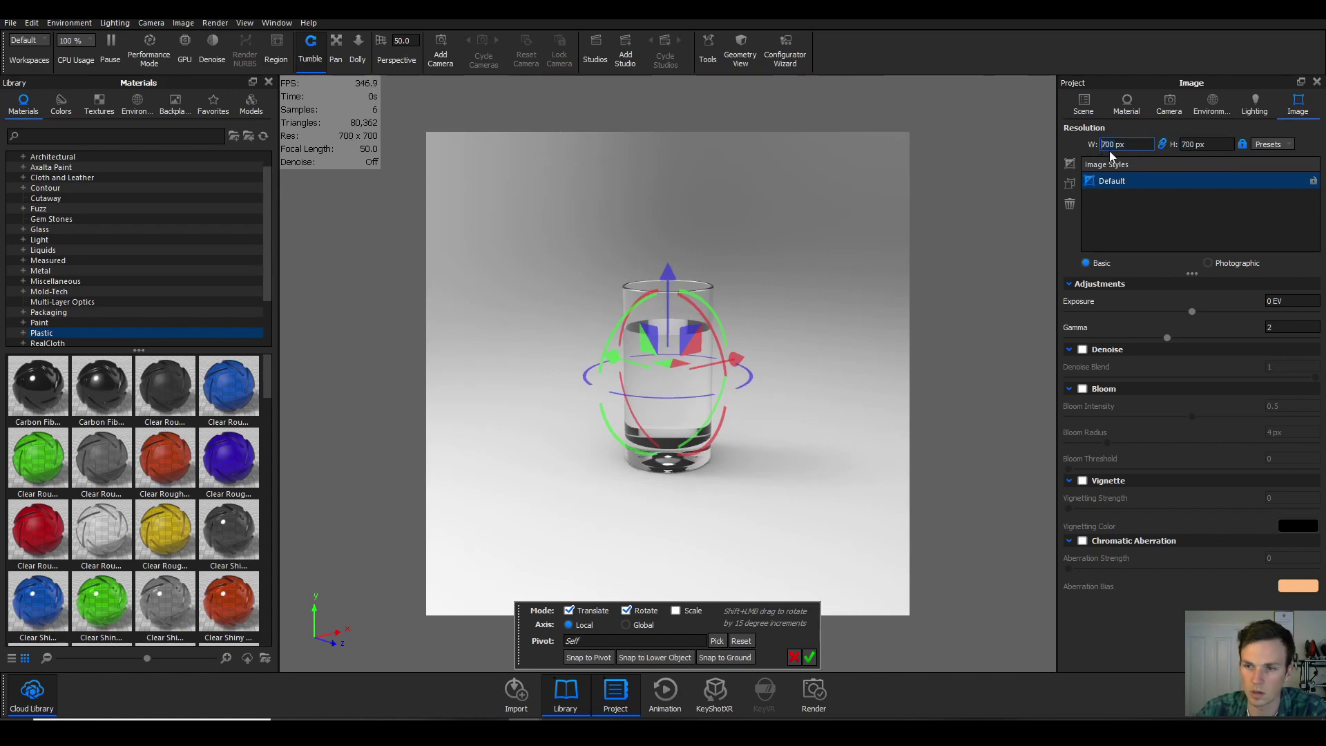
{"action": "left_click", "coordinate": [1124, 144]}
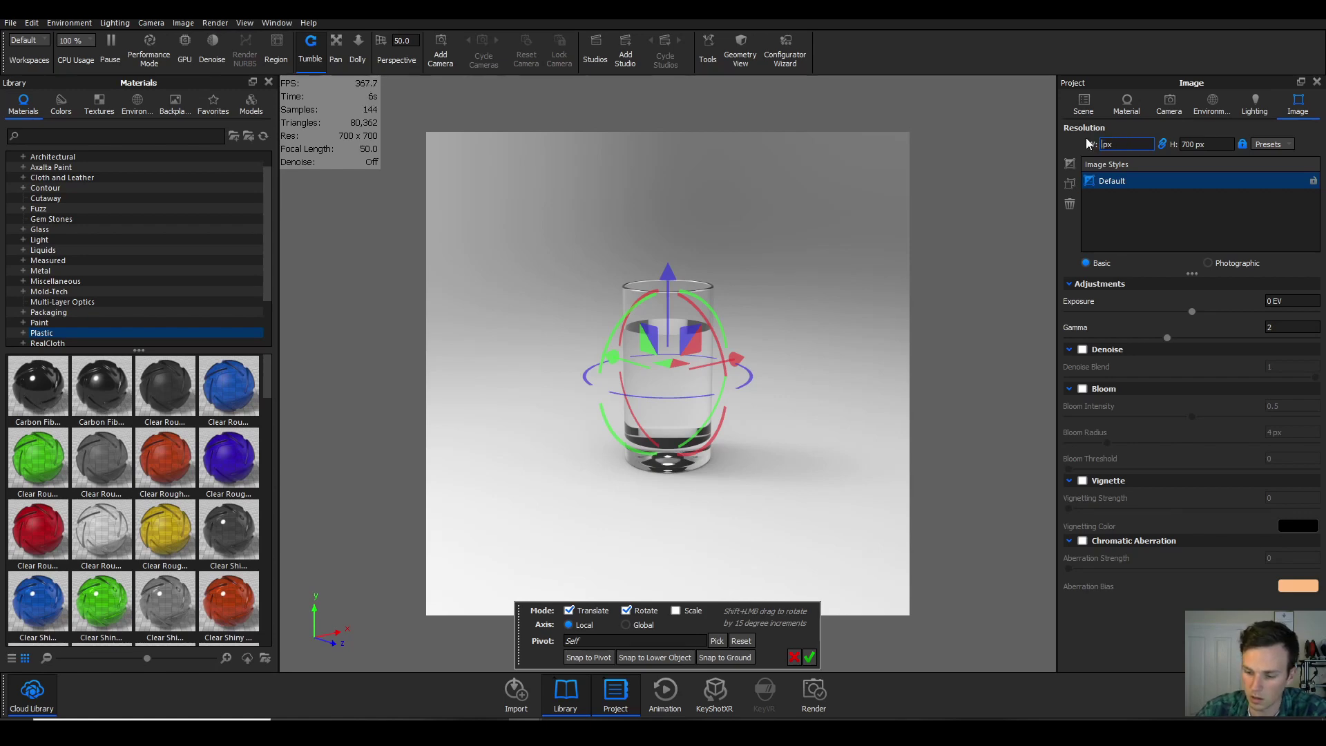
{"action": "key", "text": "Return"}
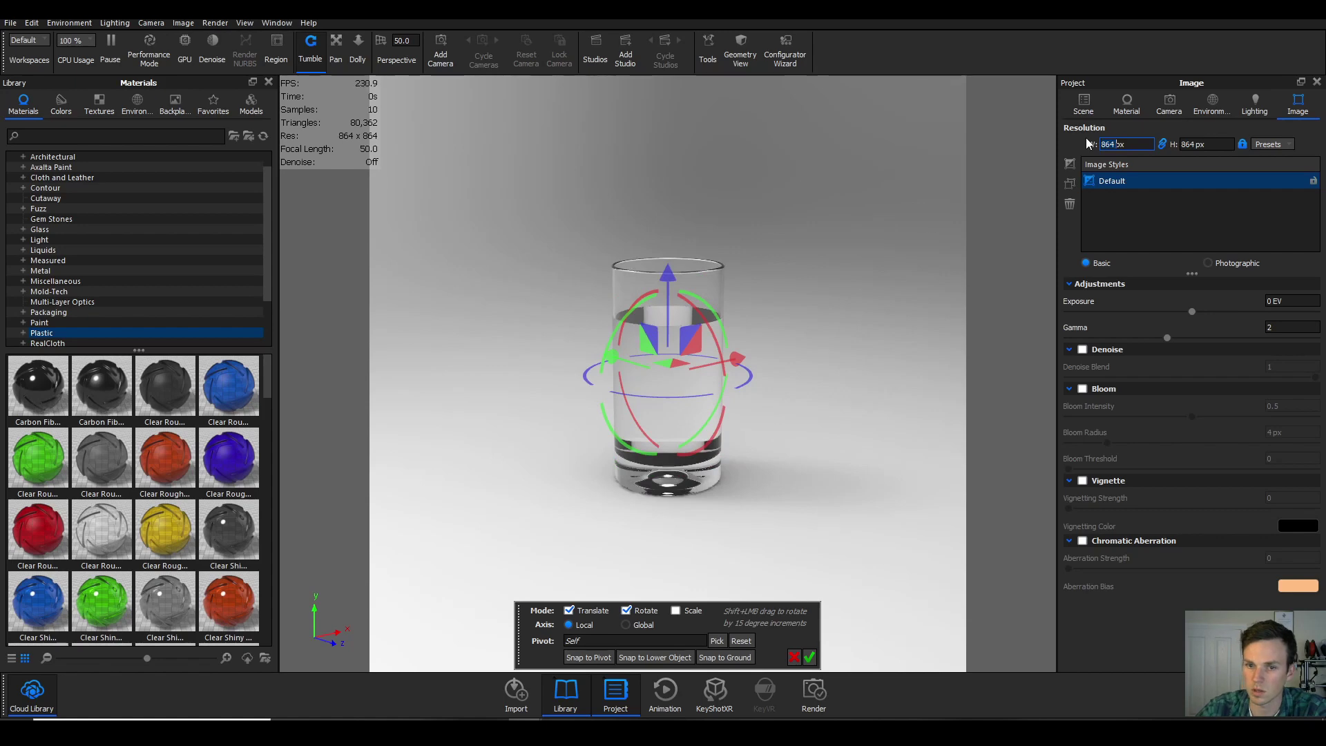
Step: Accept the glass cup's placement and check the reference images in the browser
{"action": "left_click", "coordinate": [809, 657]}
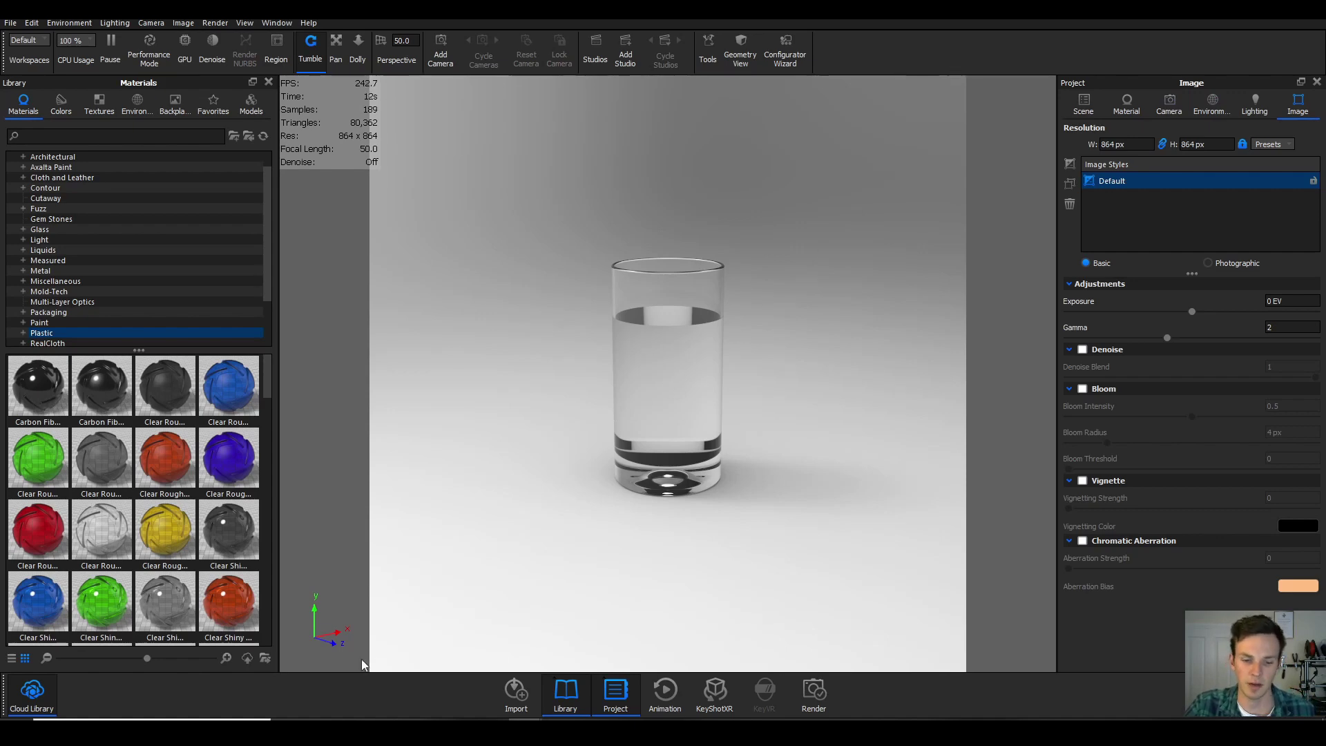
{"action": "key", "text": "alt+Tab"}
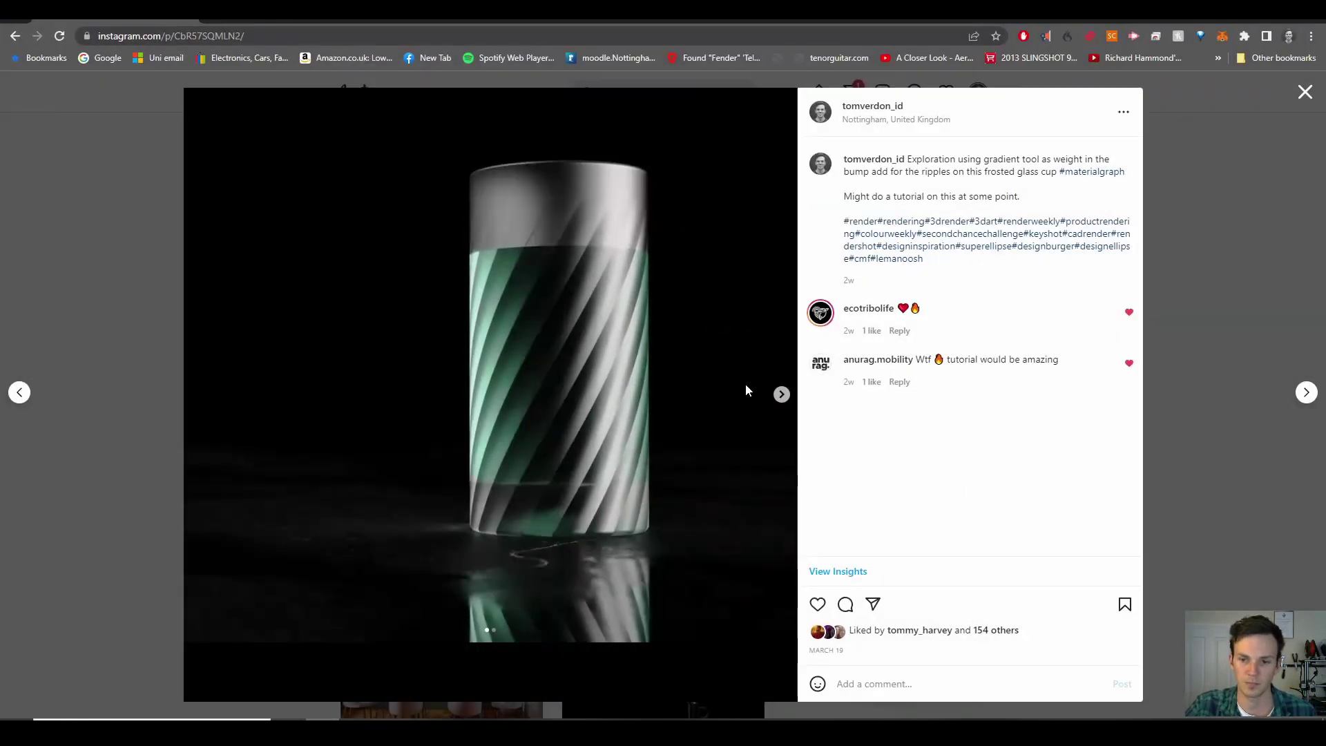
{"action": "left_click", "coordinate": [780, 394]}
{"action": "left_click", "coordinate": [200, 394]}
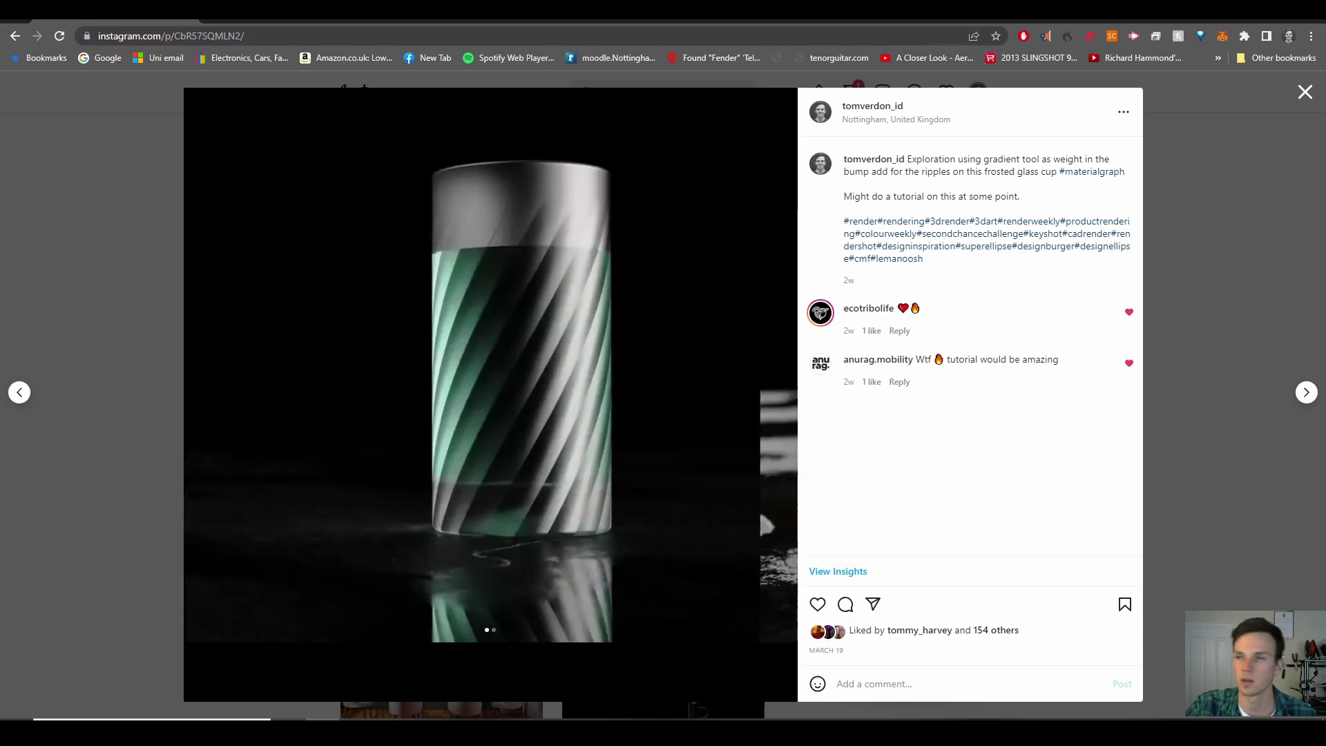
{"action": "key", "text": "alt+Tab"}
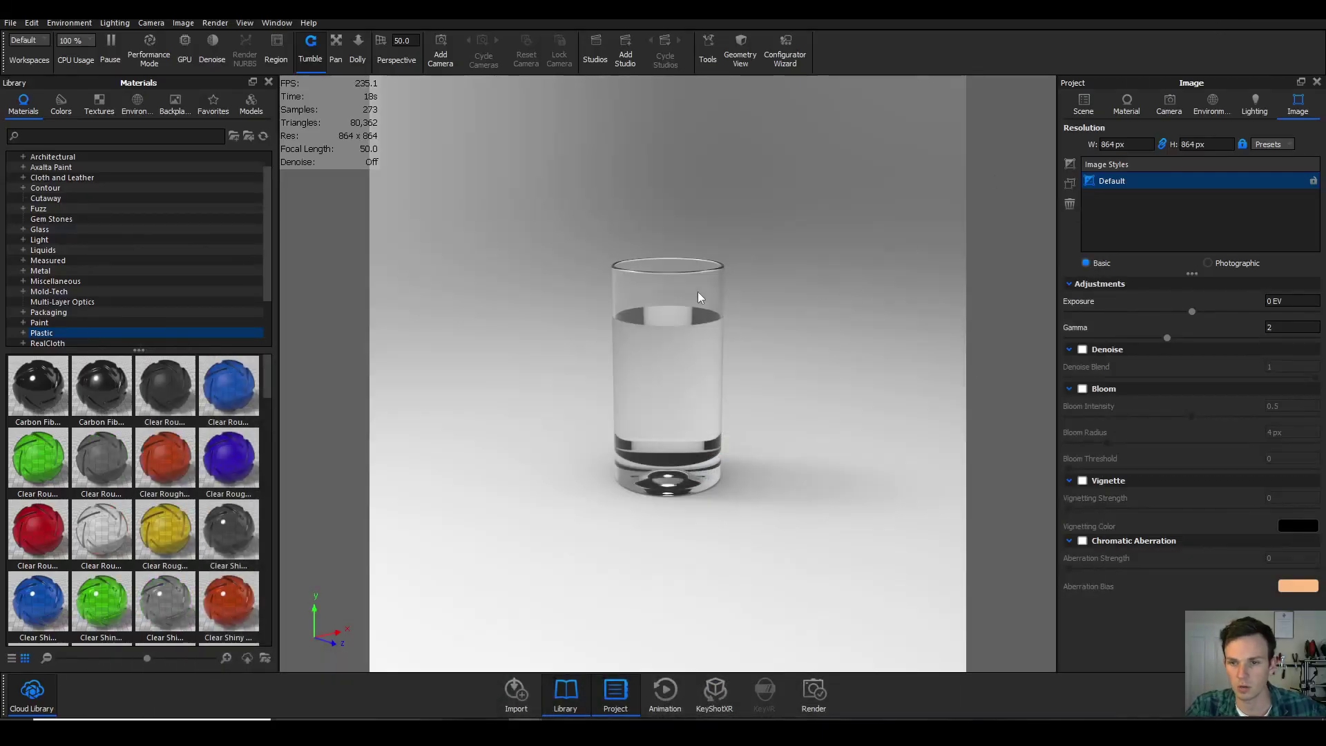
Step: Open the glass cup's material in the Material Graph, widened and moved up-left
{"action": "double_click", "coordinate": [697, 291]}
{"action": "left_click", "coordinate": [1121, 157]}
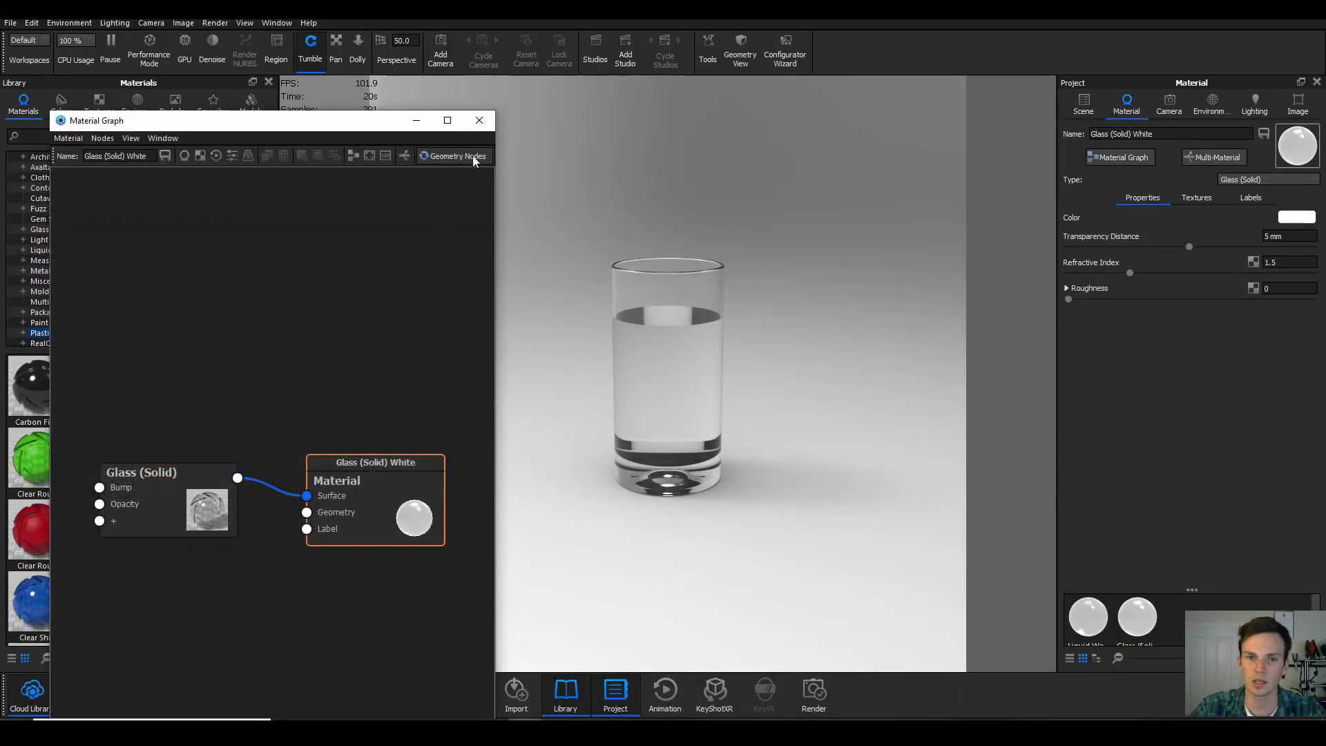
{"action": "left_click", "coordinate": [487, 131]}
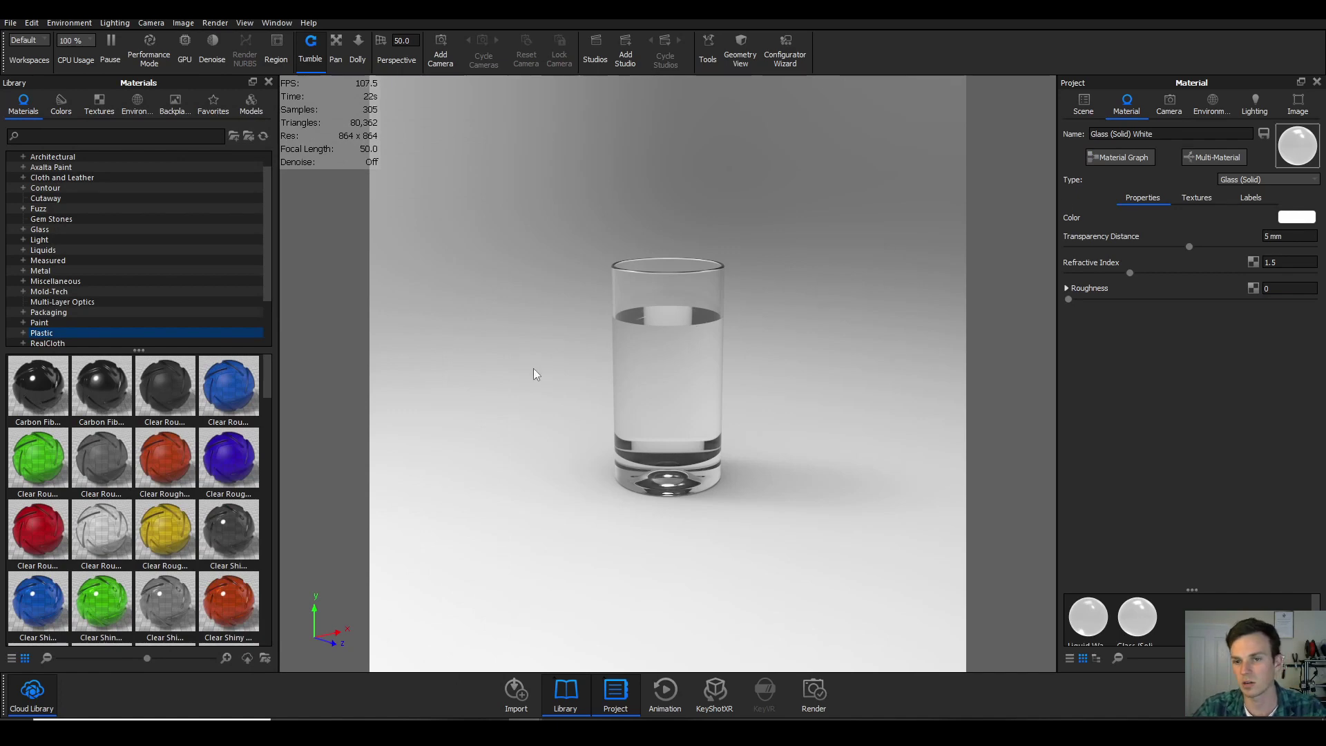
{"action": "left_click", "coordinate": [1122, 158]}
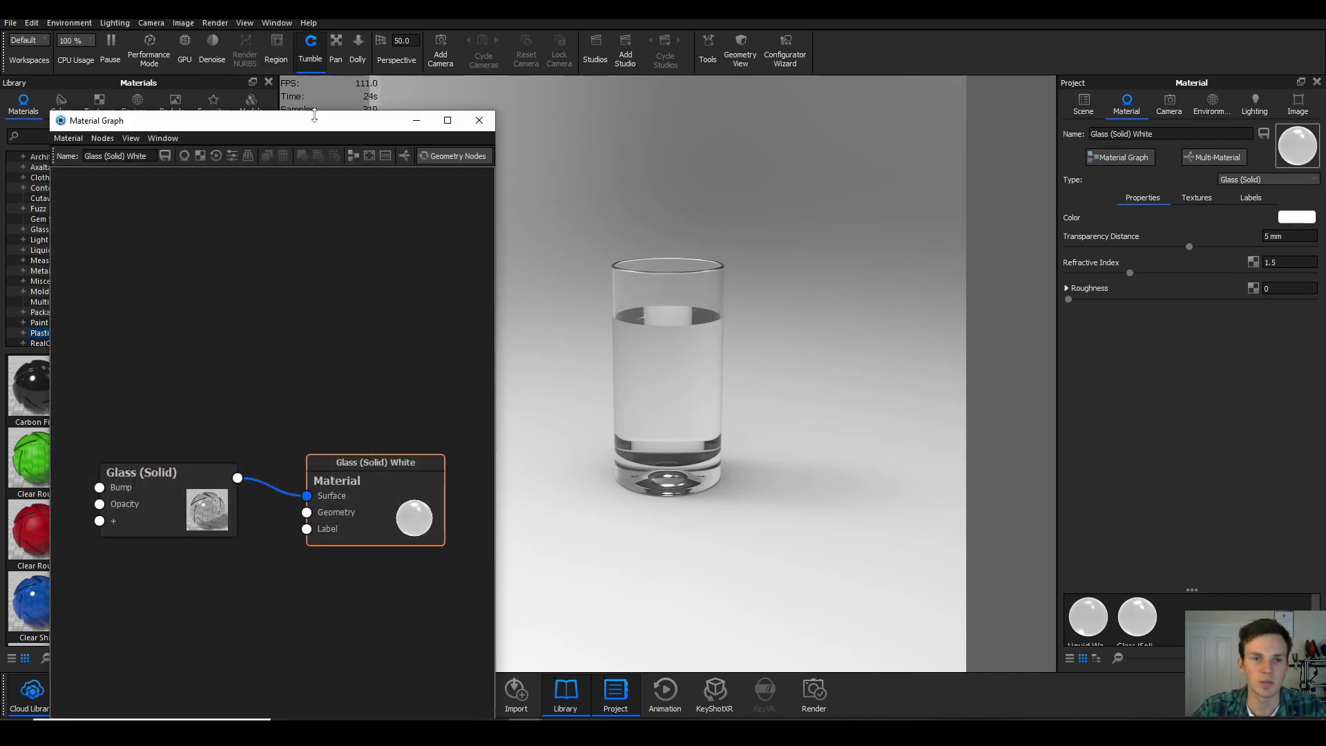
{"action": "left_click_drag", "start_coordinate": [497, 263], "coordinate": [661, 263]}
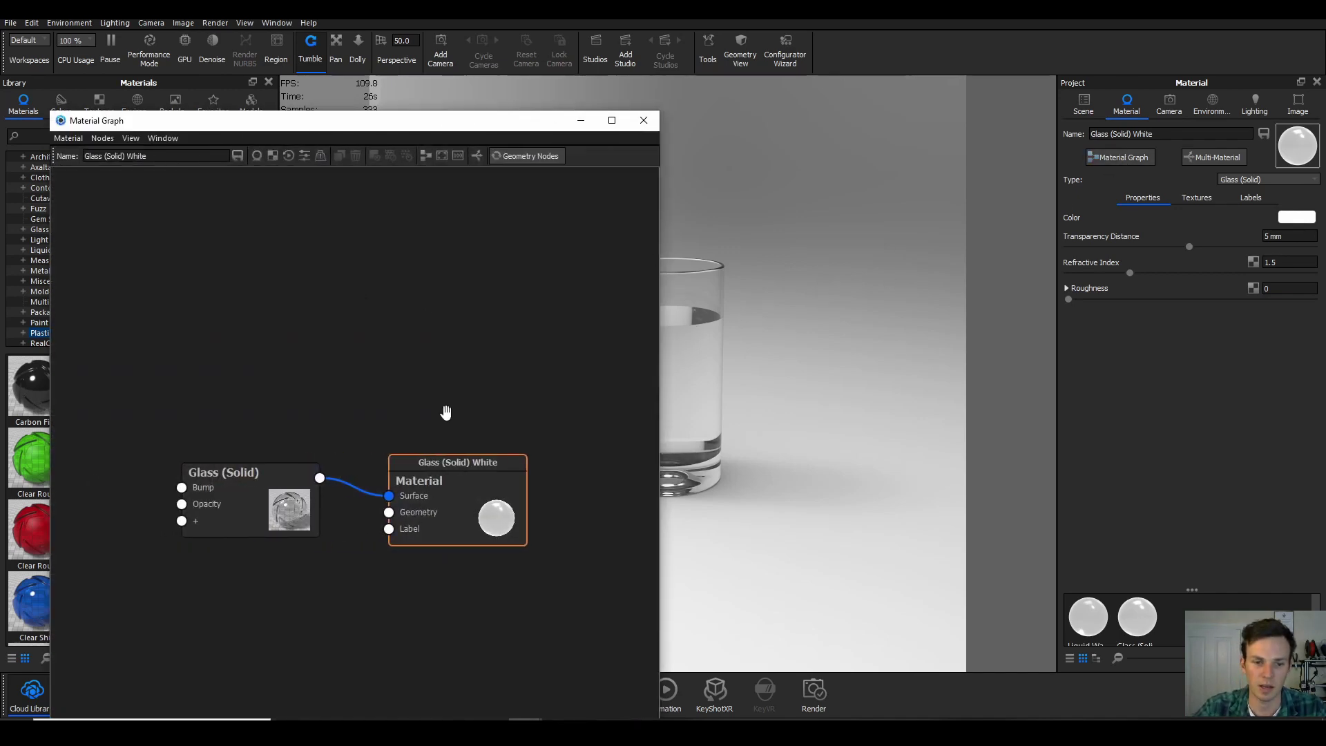
{"action": "left_click_drag", "start_coordinate": [489, 131], "coordinate": [425, 85]}
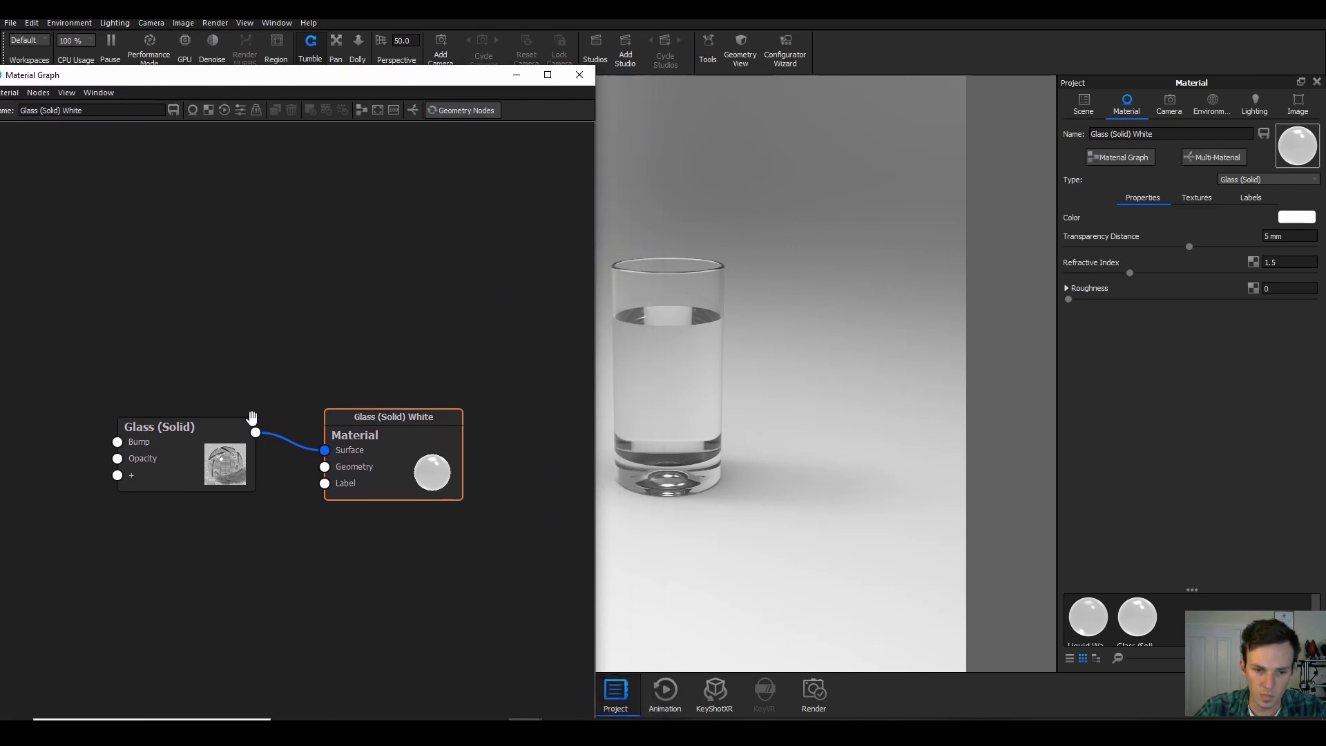
Step: Add a Mesh texture node, rearrange the Glass (Solid) and Material nodes, and open Mesh's properties
{"action": "right_click", "coordinate": [229, 268]}
{"action": "mouse_move", "coordinate": [293, 313]}
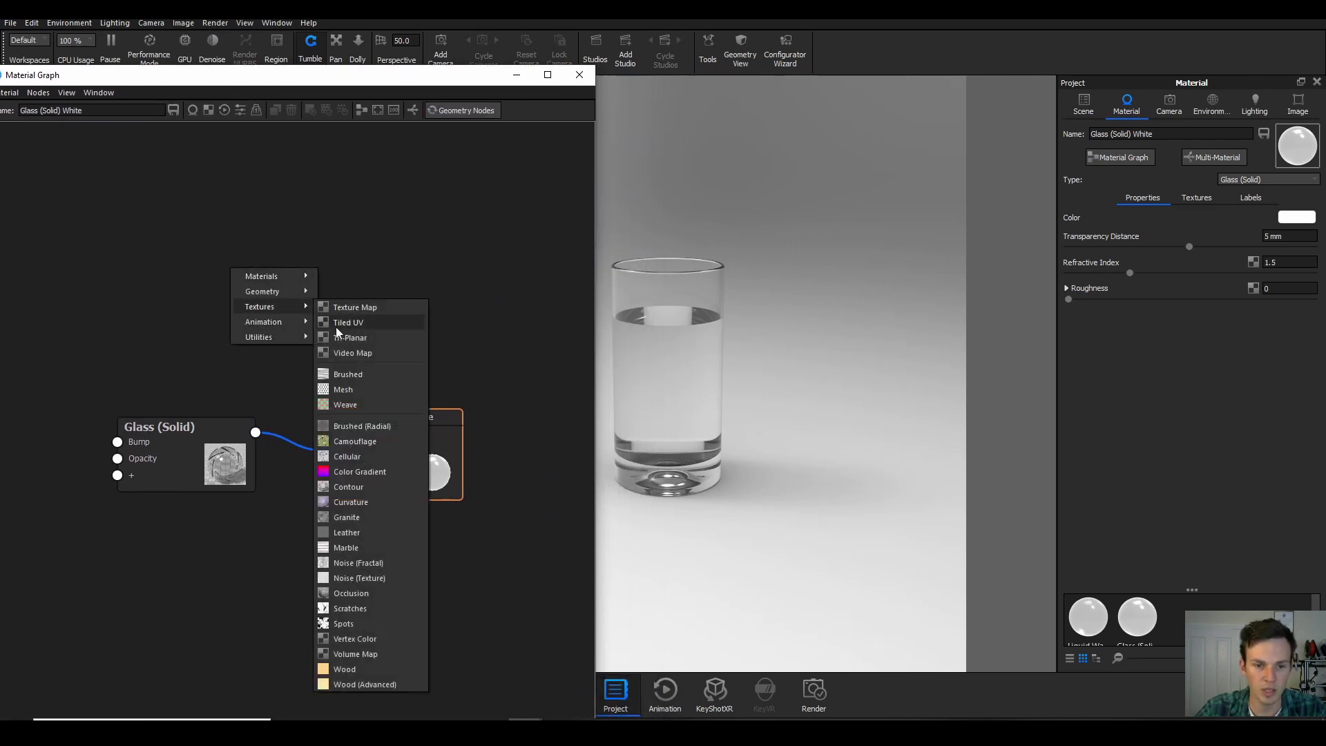
{"action": "left_click", "coordinate": [356, 389]}
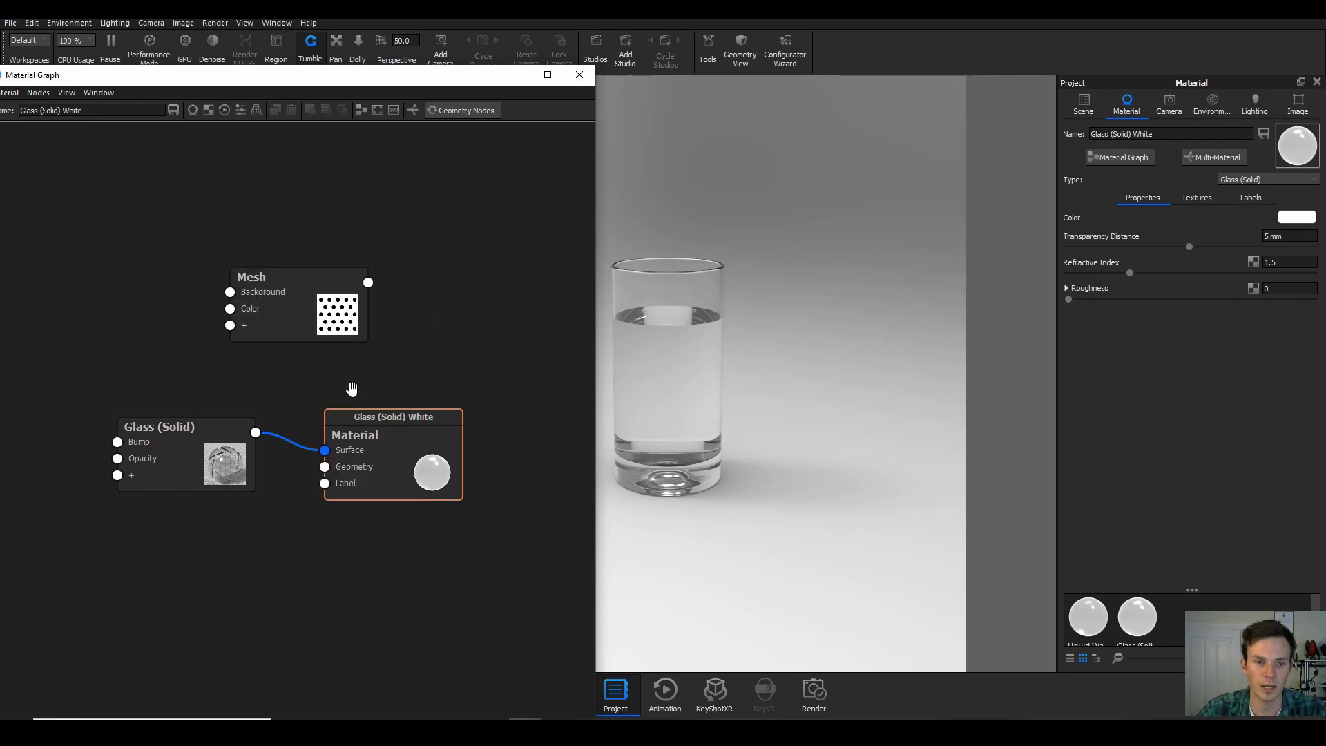
{"action": "left_click_drag", "start_coordinate": [384, 469], "coordinate": [465, 421]}
{"action": "left_click_drag", "start_coordinate": [225, 454], "coordinate": [329, 384]}
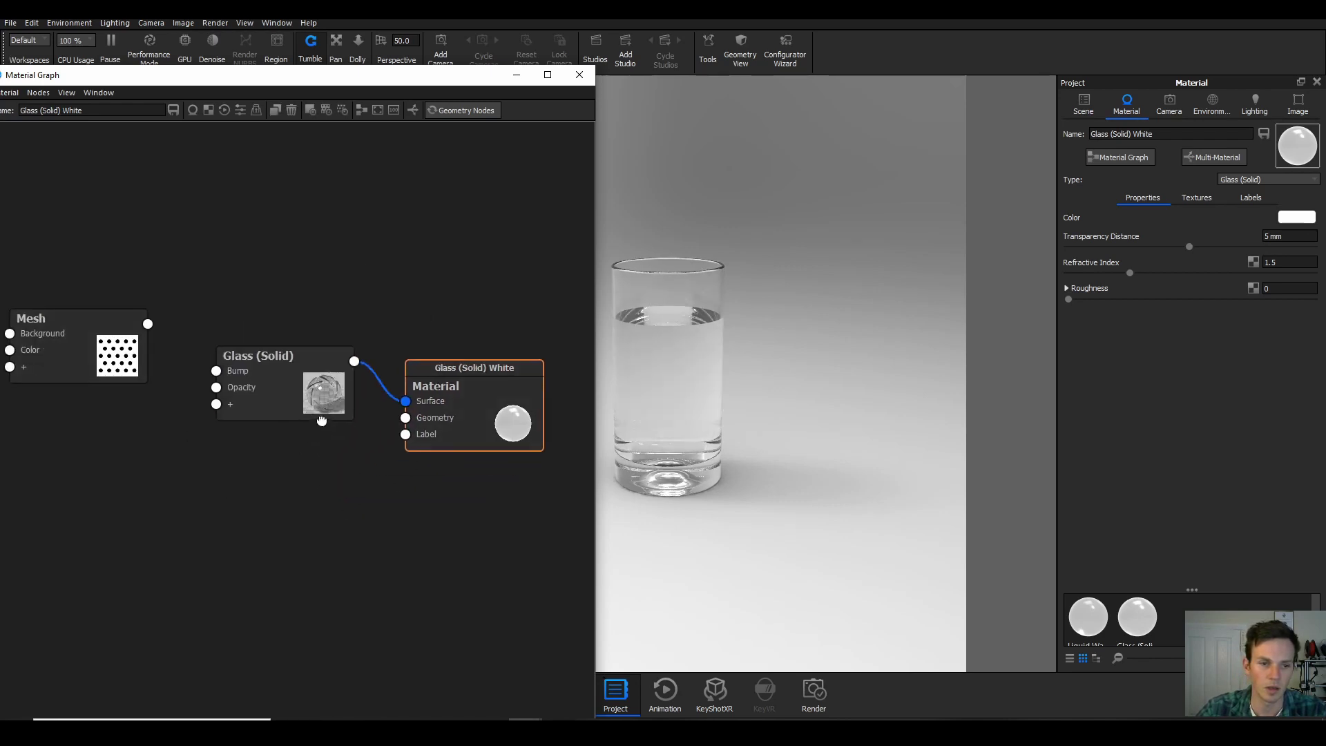
{"action": "left_click_drag", "start_coordinate": [475, 414], "coordinate": [512, 376]}
{"action": "left_click_drag", "start_coordinate": [275, 408], "coordinate": [312, 401]}
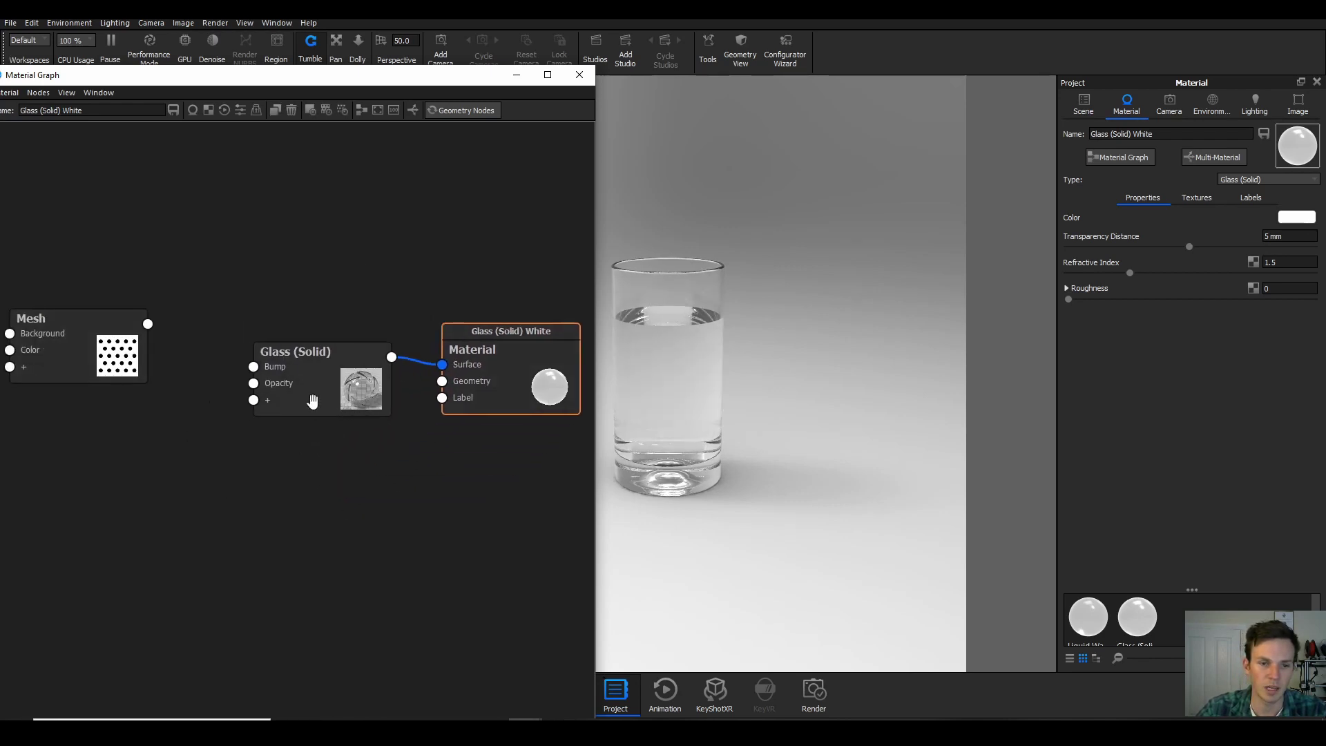
{"action": "double_click", "coordinate": [117, 364]}
Step: Preview the Mesh node's grid of black 5 mm dots on the glass cup
{"action": "scroll", "coordinate": [222, 455], "scroll_direction": "up", "scroll_amount": 1}
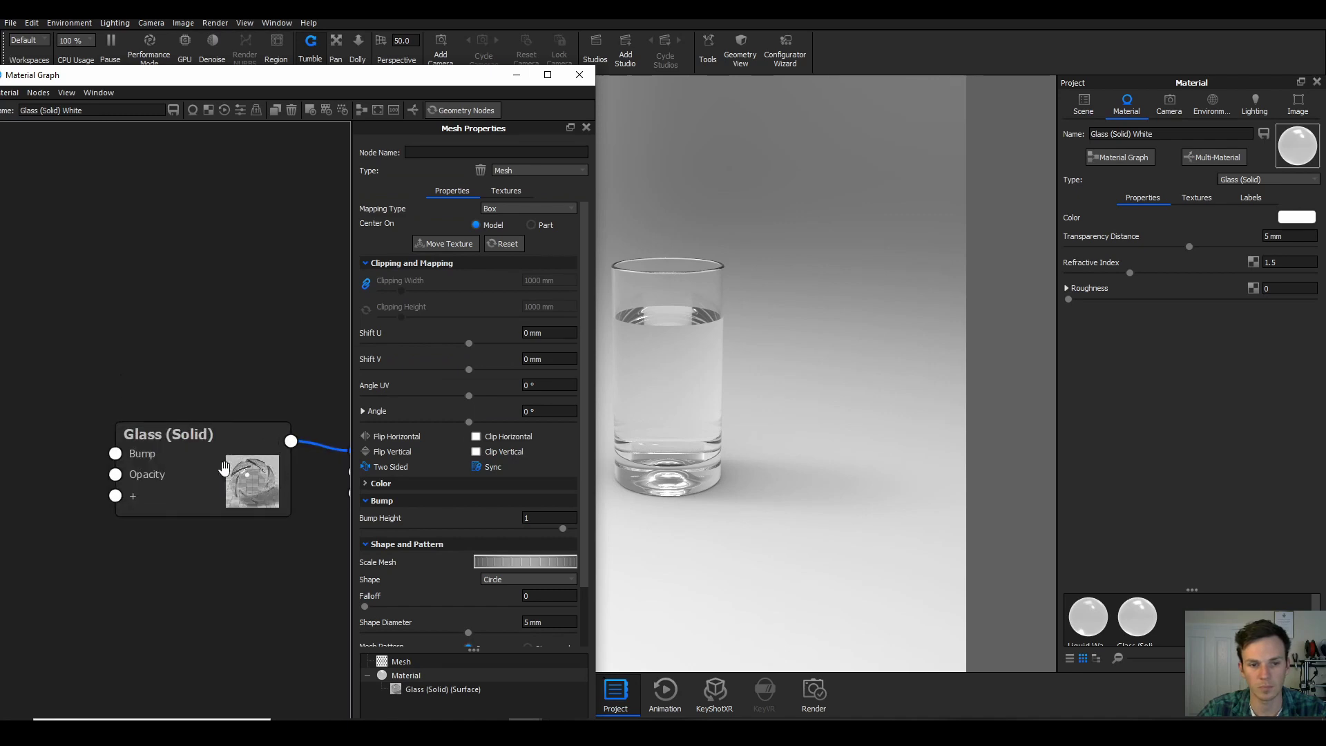
{"action": "scroll", "coordinate": [224, 468], "scroll_direction": "down", "scroll_amount": 3}
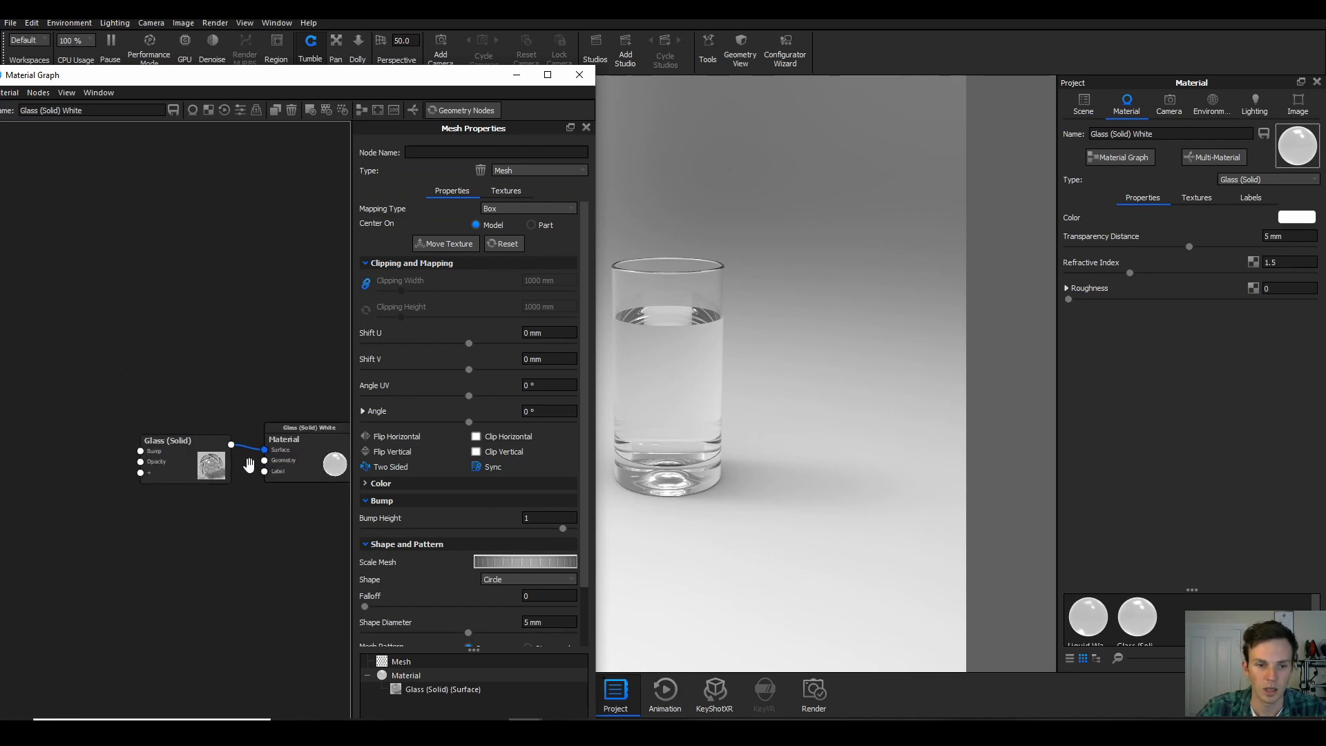
{"action": "scroll", "coordinate": [442, 544], "scroll_direction": "down", "scroll_amount": 2}
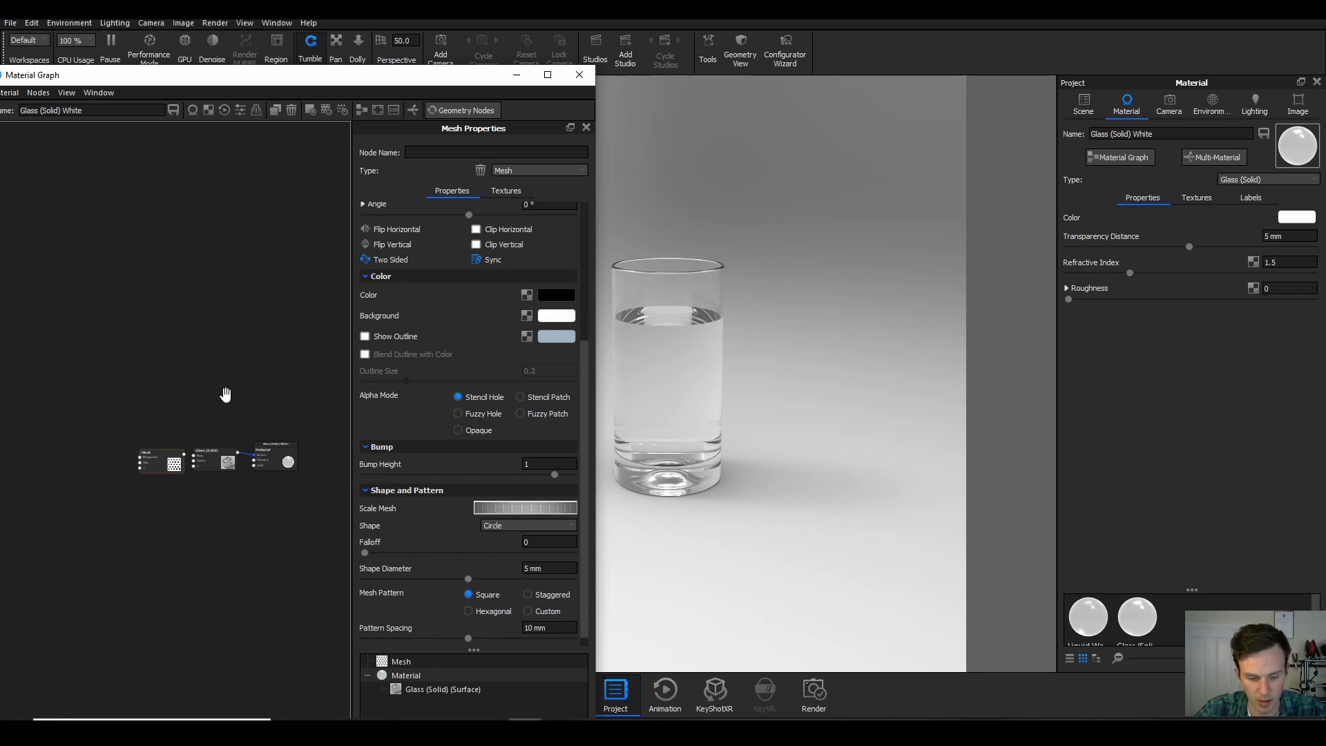
{"action": "left_click", "coordinate": [163, 461]}
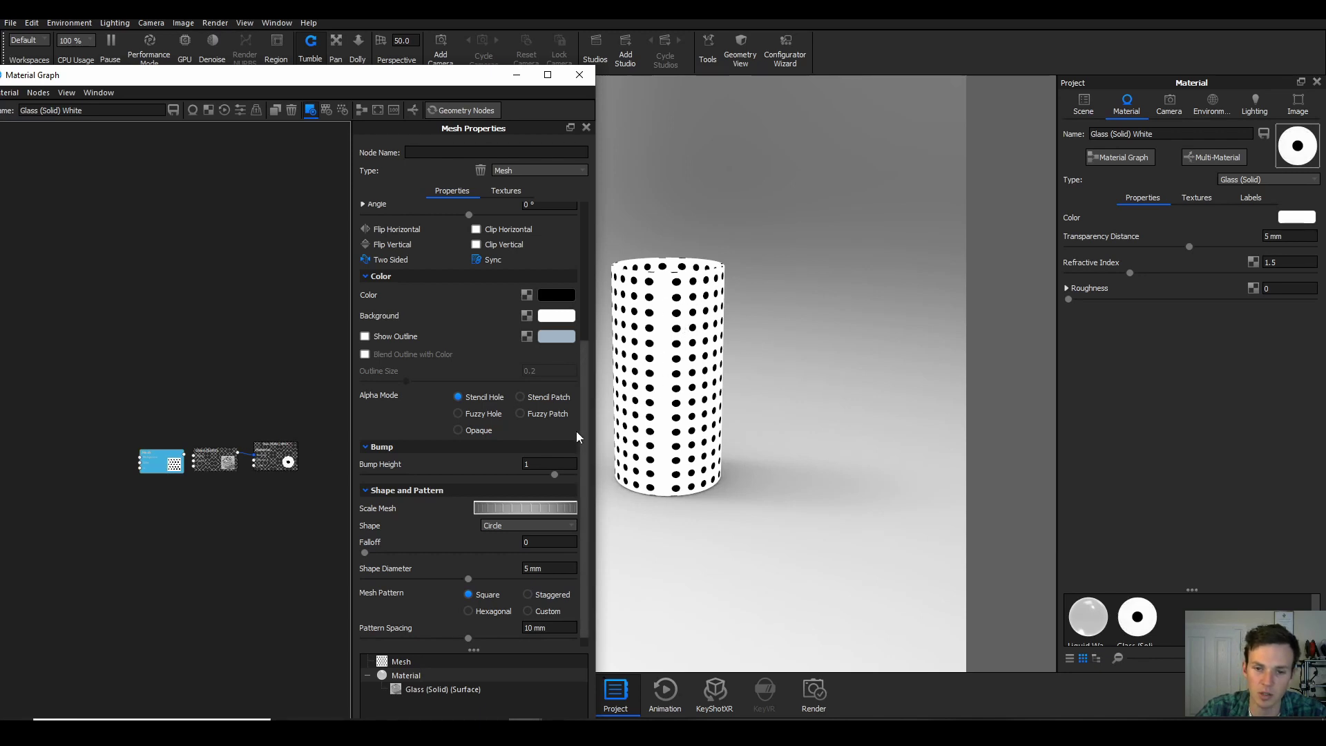
{"action": "left_click_drag", "start_coordinate": [583, 433], "coordinate": [583, 283]}
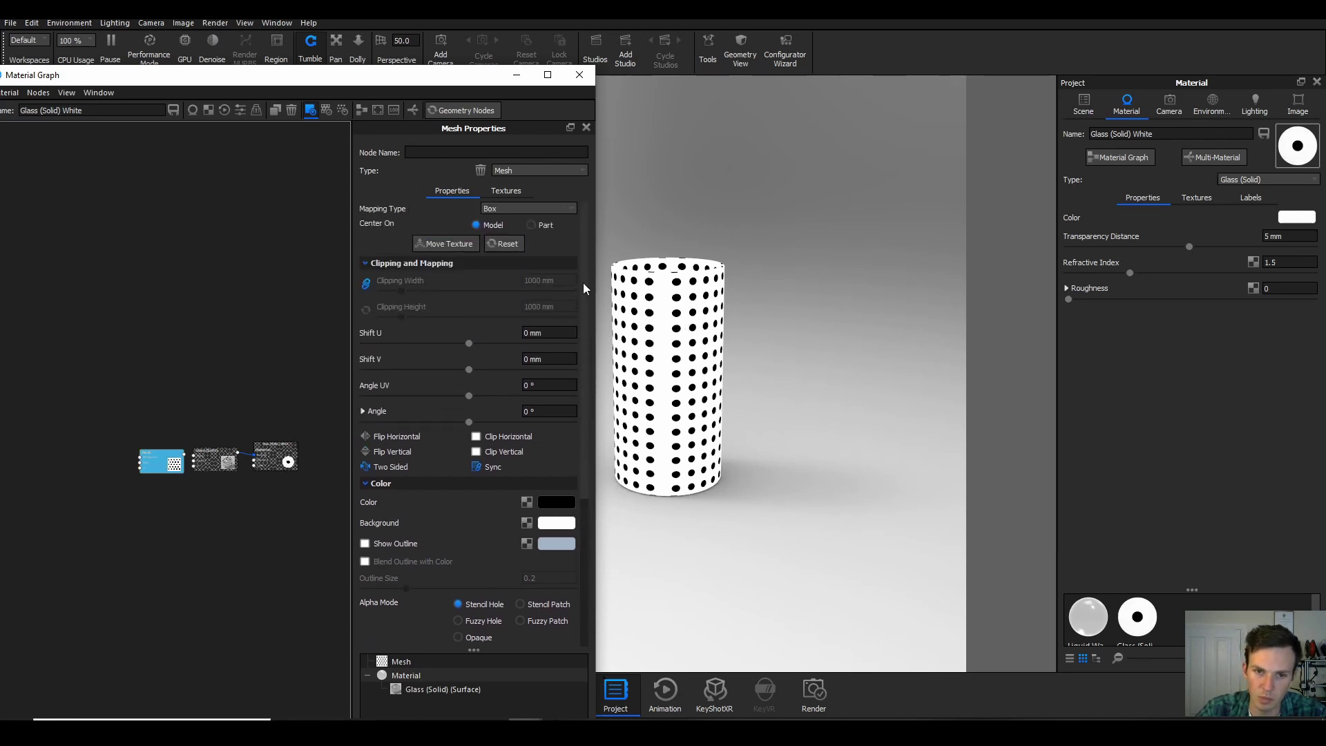
{"action": "left_click_drag", "start_coordinate": [584, 277], "coordinate": [604, 478]}
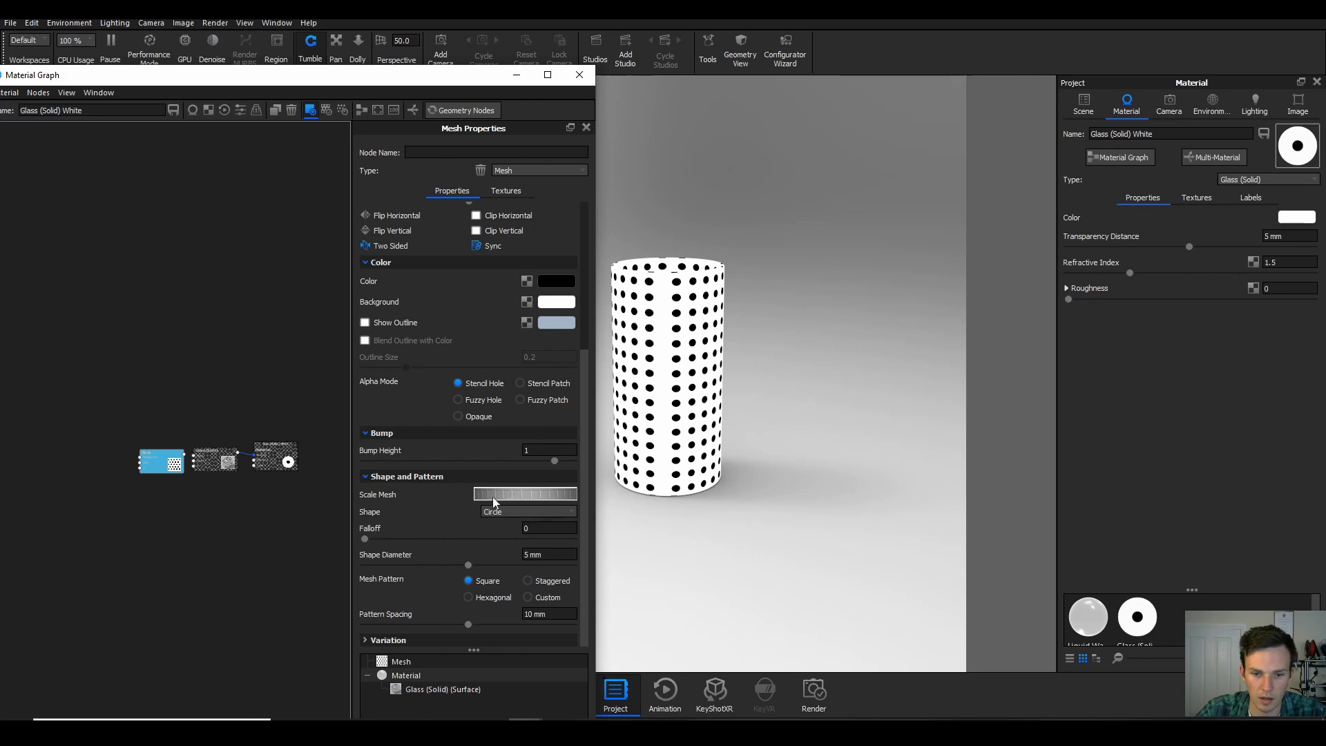
{"action": "left_click", "coordinate": [522, 511]}
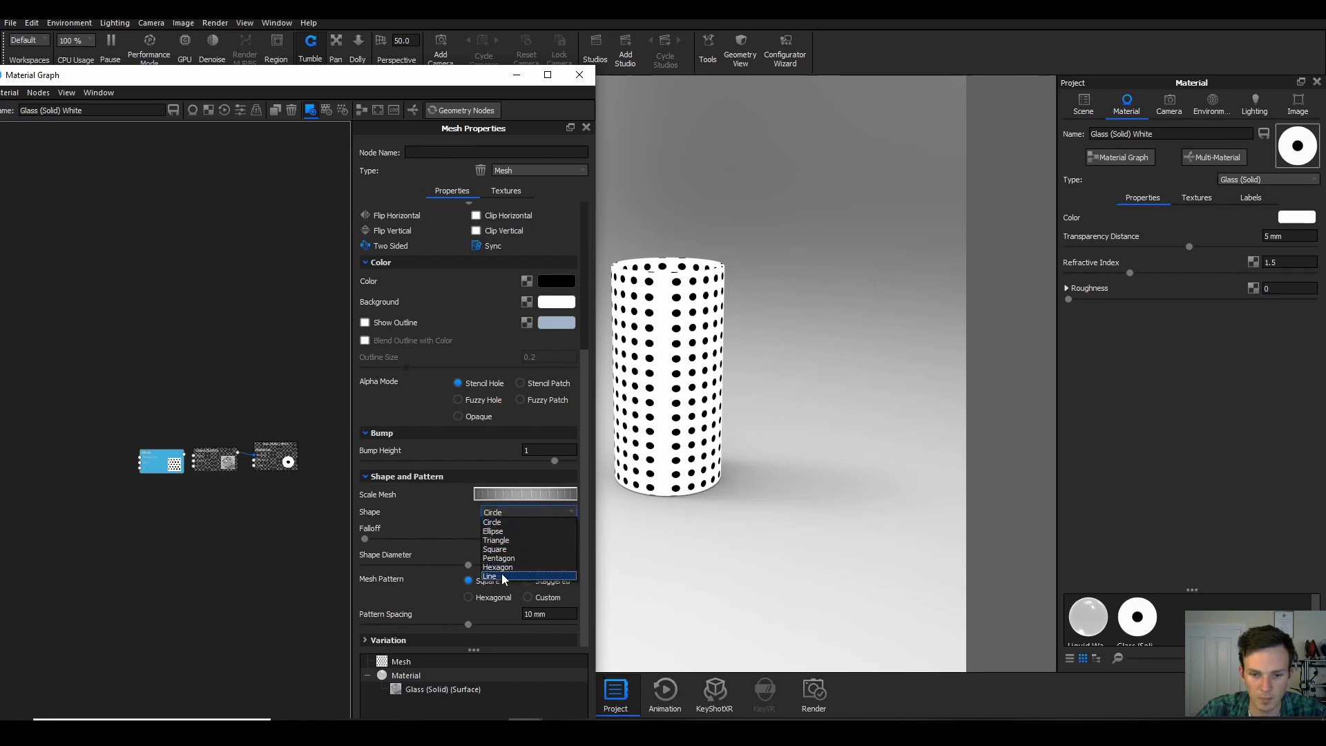
Step: Change the Mesh shape to Line and its mapping to Cylinder, after trying Sphere
{"action": "left_click", "coordinate": [503, 575]}
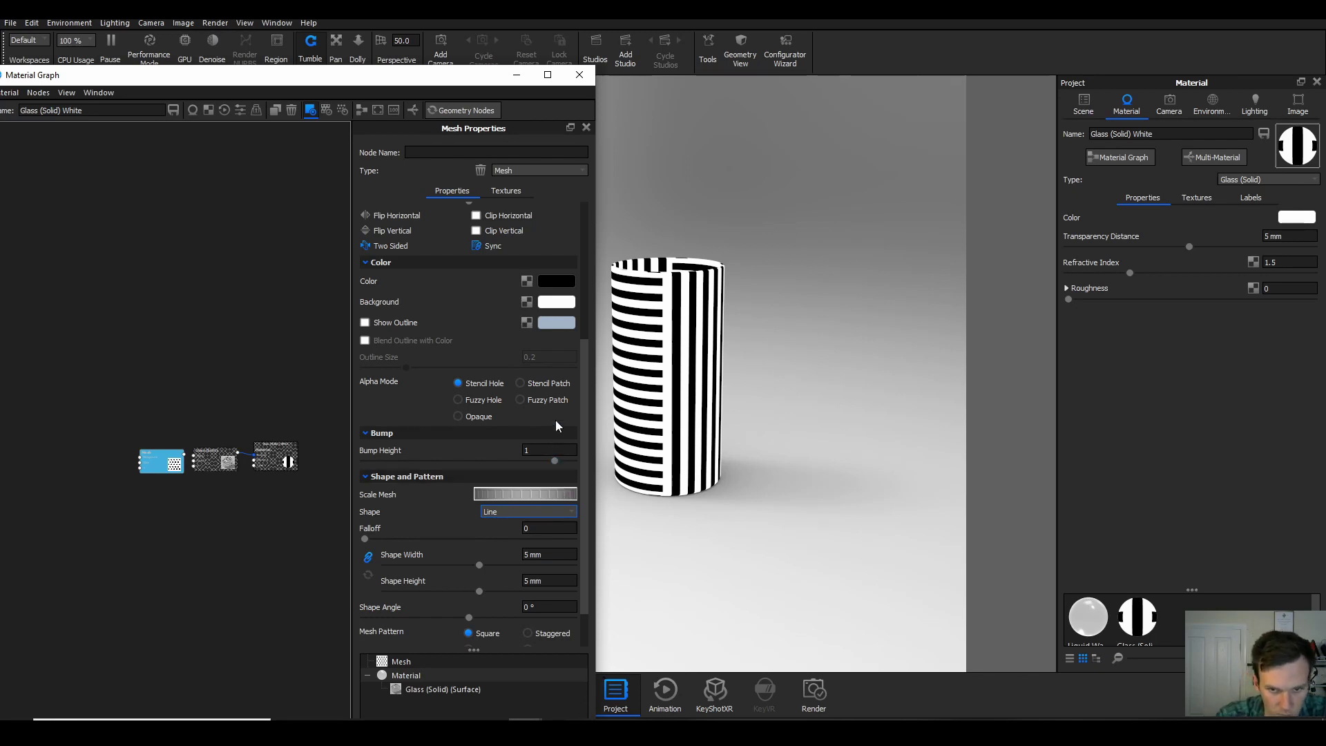
{"action": "left_click_drag", "start_coordinate": [584, 453], "coordinate": [691, 293]}
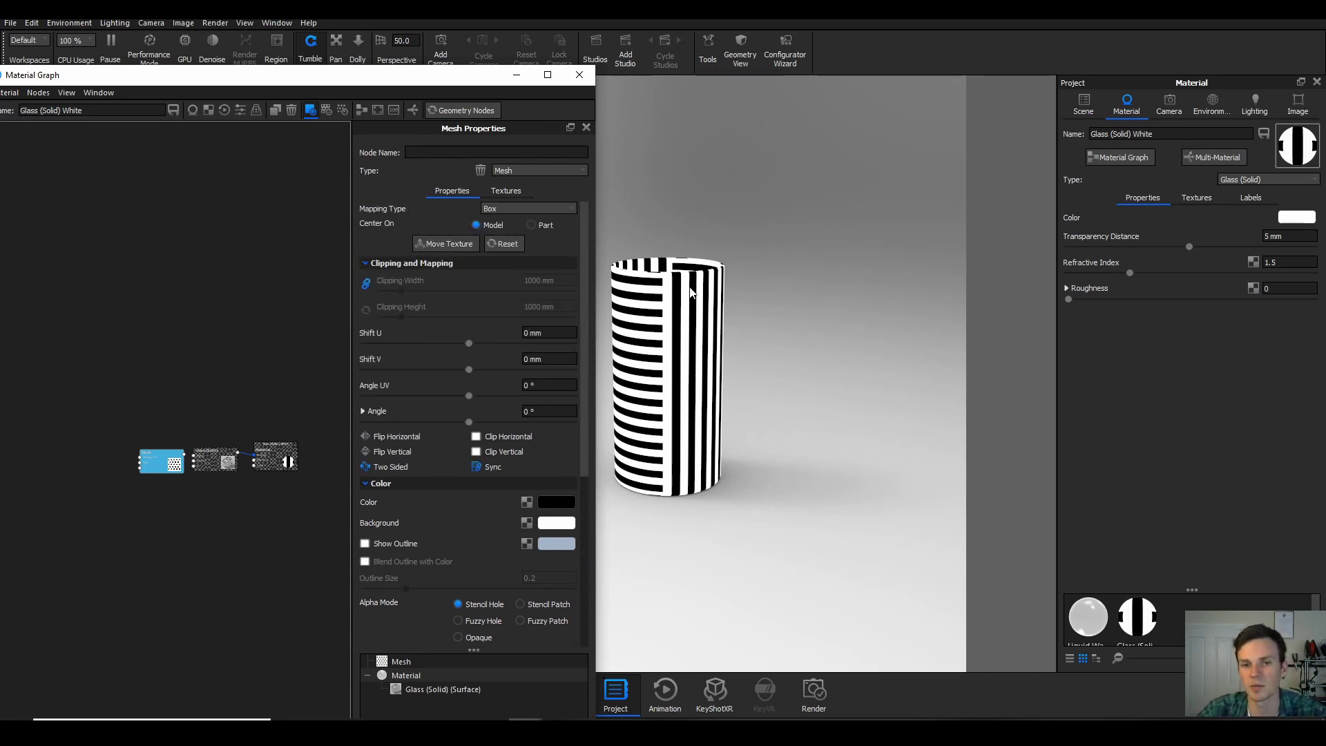
{"action": "left_click", "coordinate": [518, 207]}
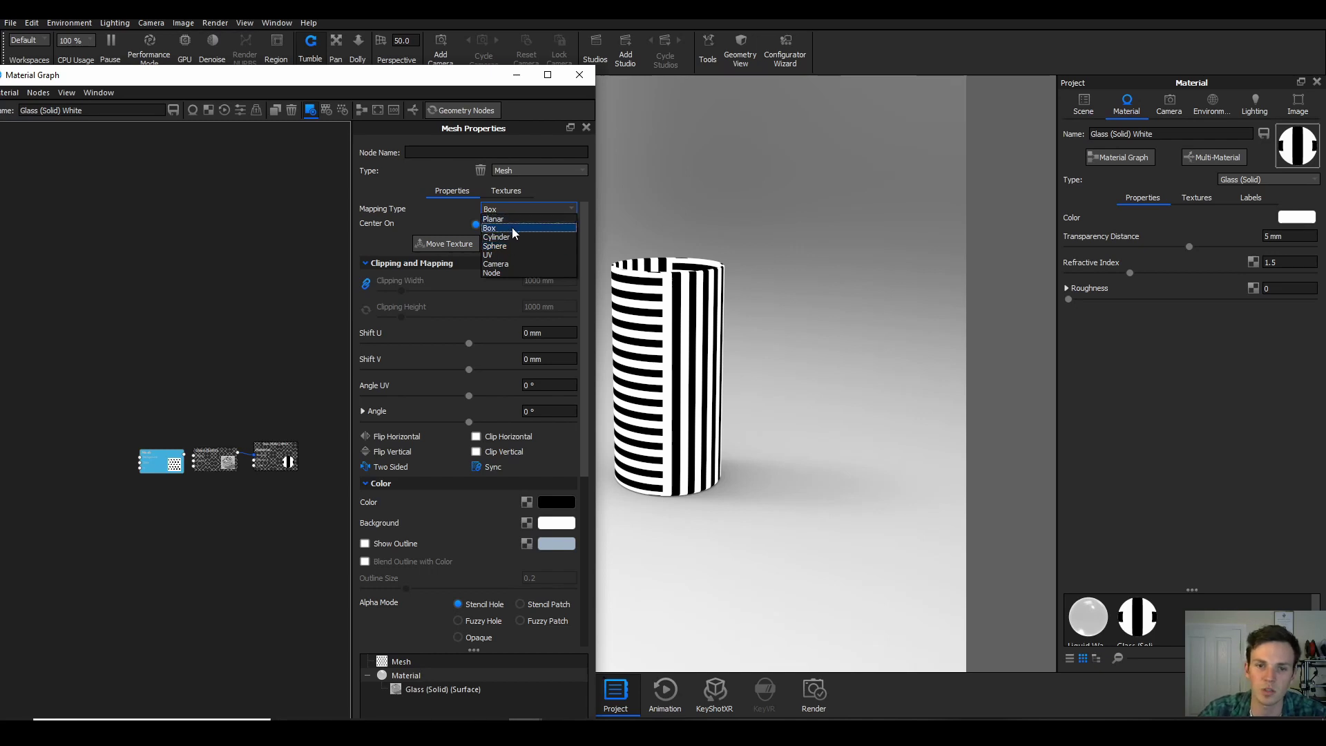
{"action": "left_click", "coordinate": [516, 245]}
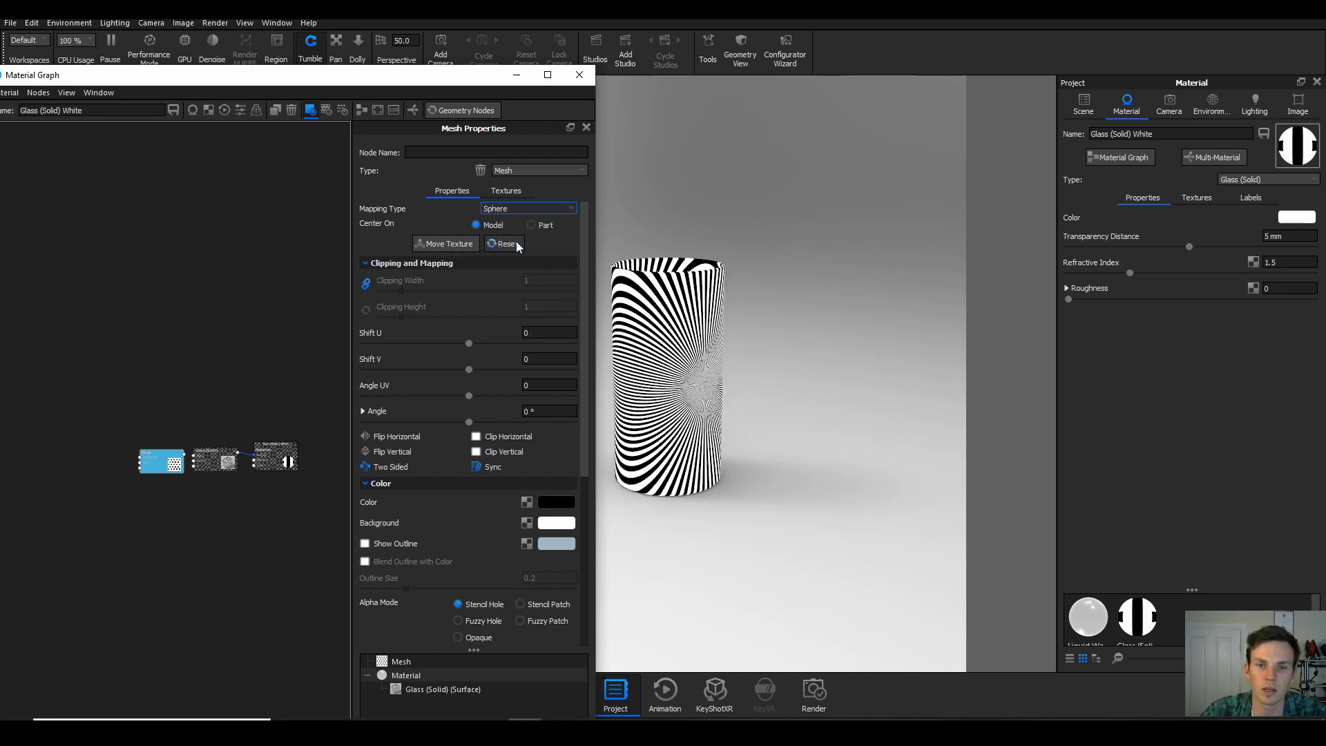
{"action": "left_click", "coordinate": [513, 205]}
{"action": "left_click", "coordinate": [512, 237]}
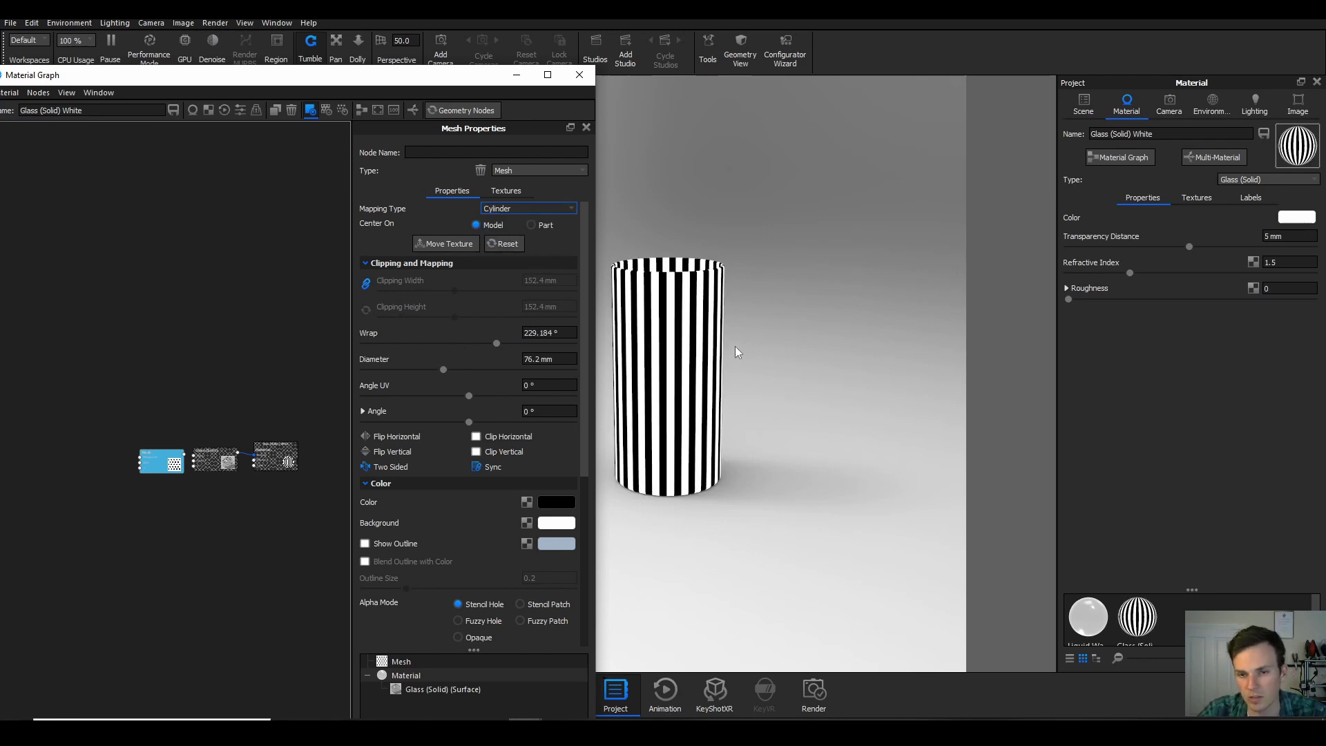
Step: Rotate the stripe texture diagonally to about 25.56° Angle UV
{"action": "left_click_drag", "start_coordinate": [736, 351], "coordinate": [883, 338]}
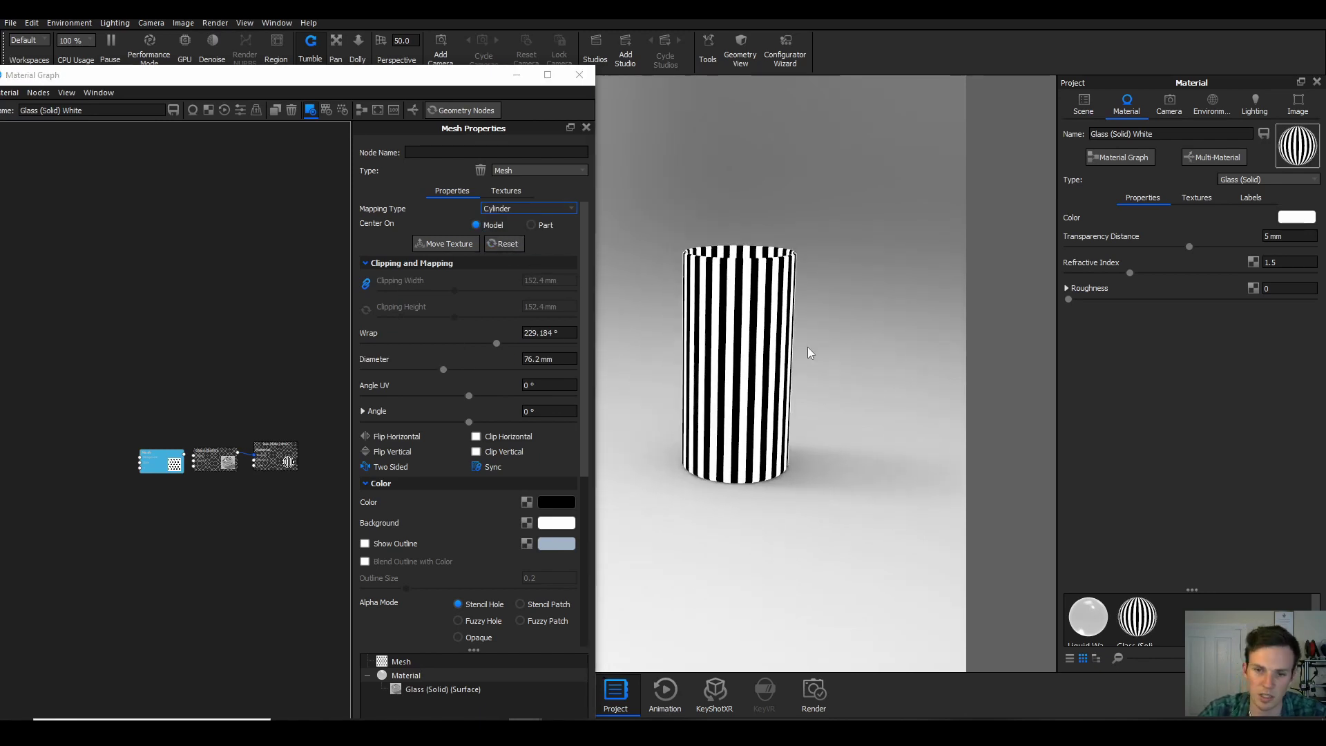
{"action": "scroll", "coordinate": [690, 387], "scroll_direction": "up", "scroll_amount": 2}
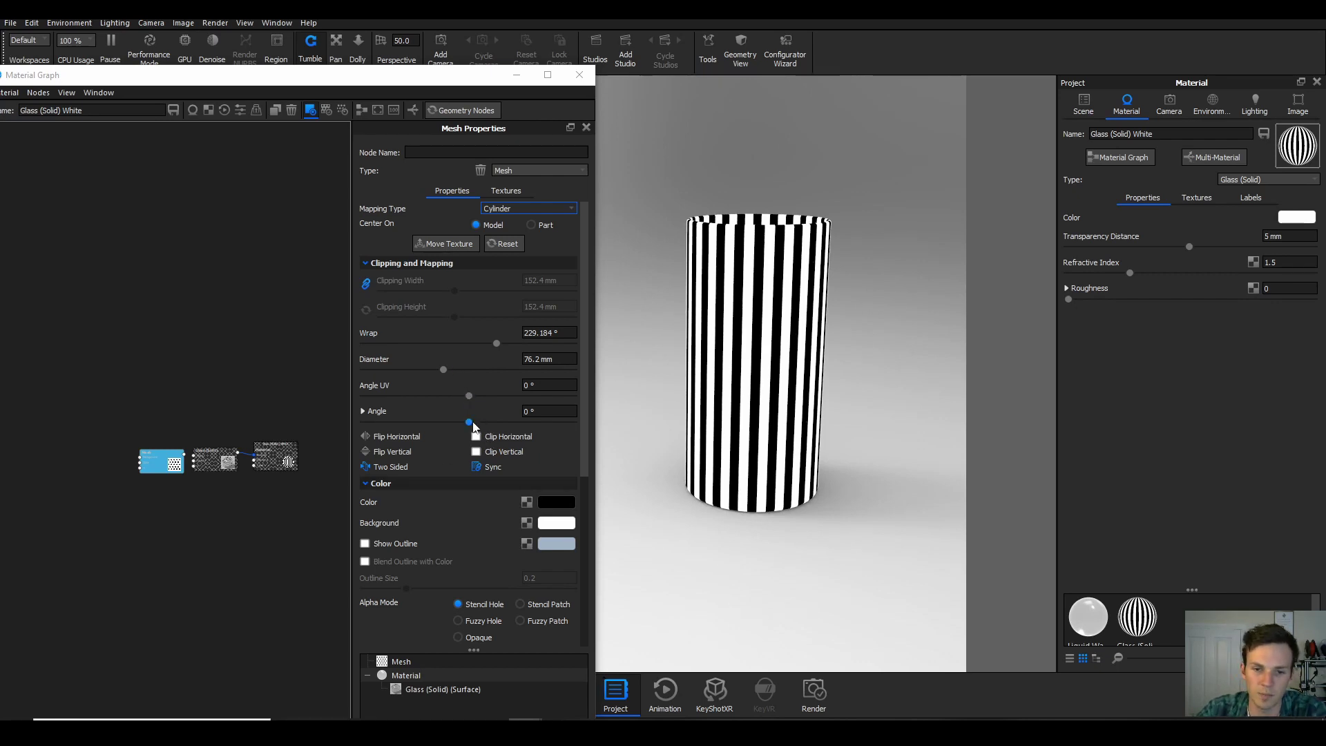
{"action": "left_click_drag", "start_coordinate": [472, 423], "coordinate": [483, 401]}
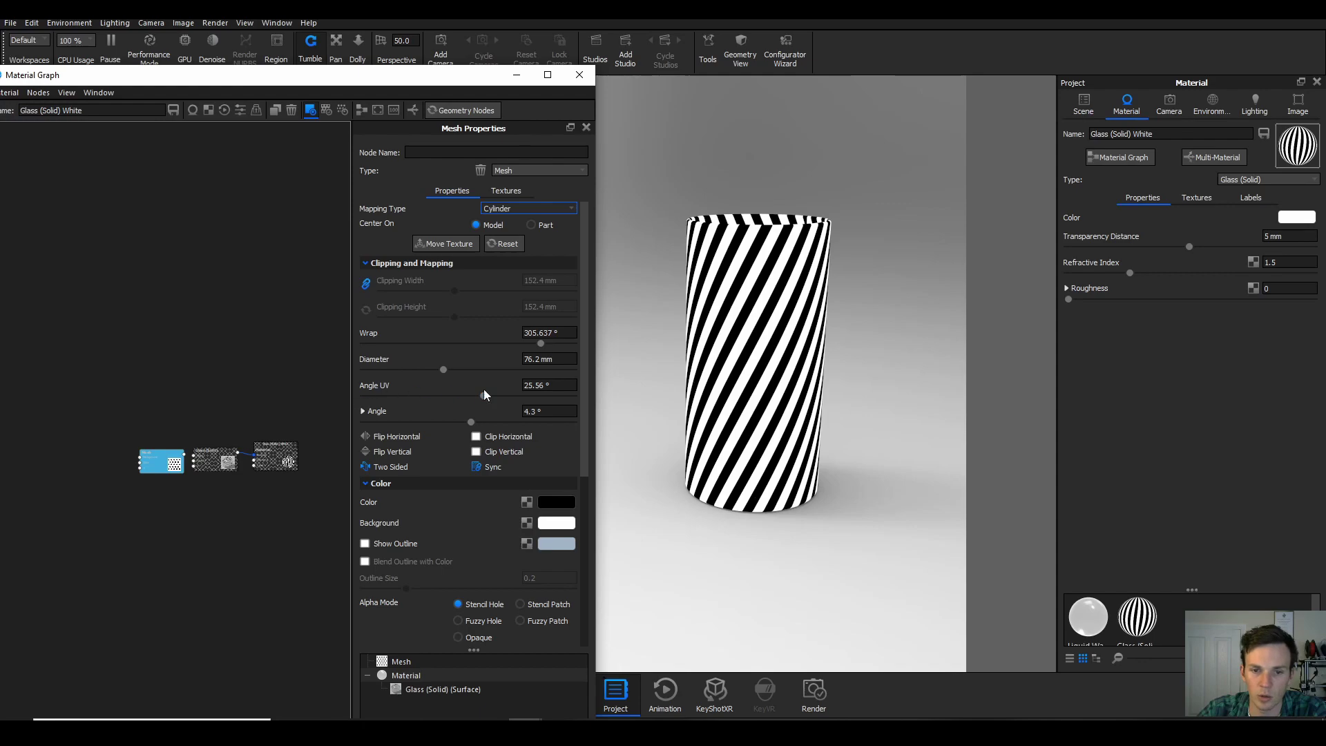
Step: Tilt the stripes into steeper diagonals, about 4.3° Angle and 31.68° Angle UV
{"action": "left_click_drag", "start_coordinate": [481, 397], "coordinate": [486, 397]}
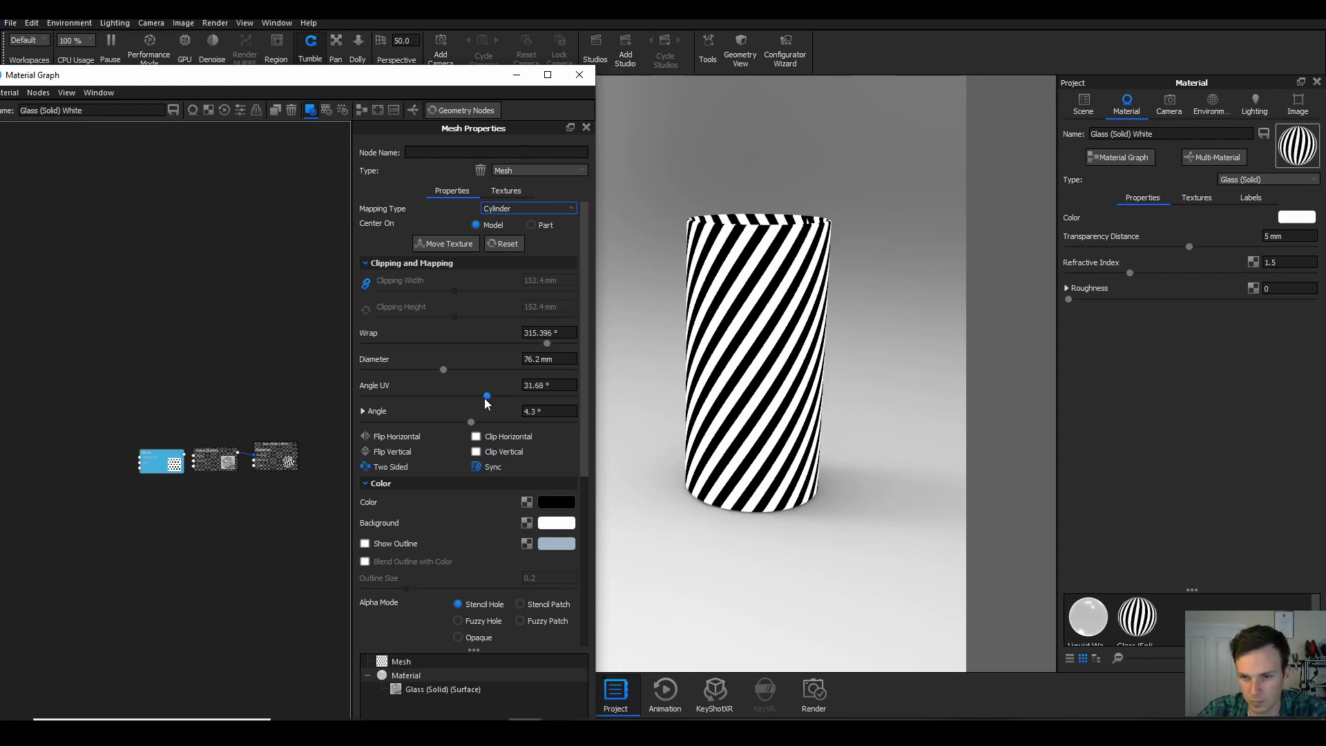
{"action": "left_click_drag", "start_coordinate": [784, 547], "coordinate": [762, 457]}
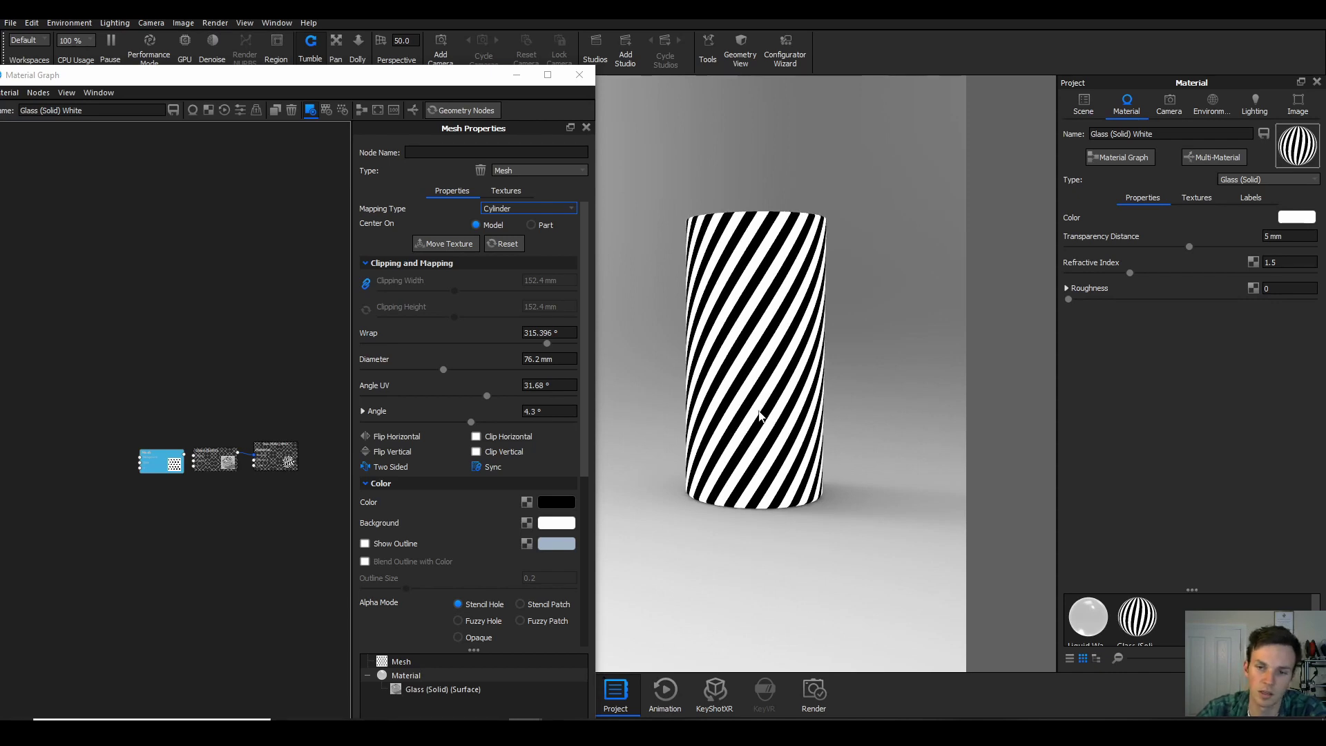
{"action": "scroll", "coordinate": [433, 578], "scroll_direction": "down", "scroll_amount": 4}
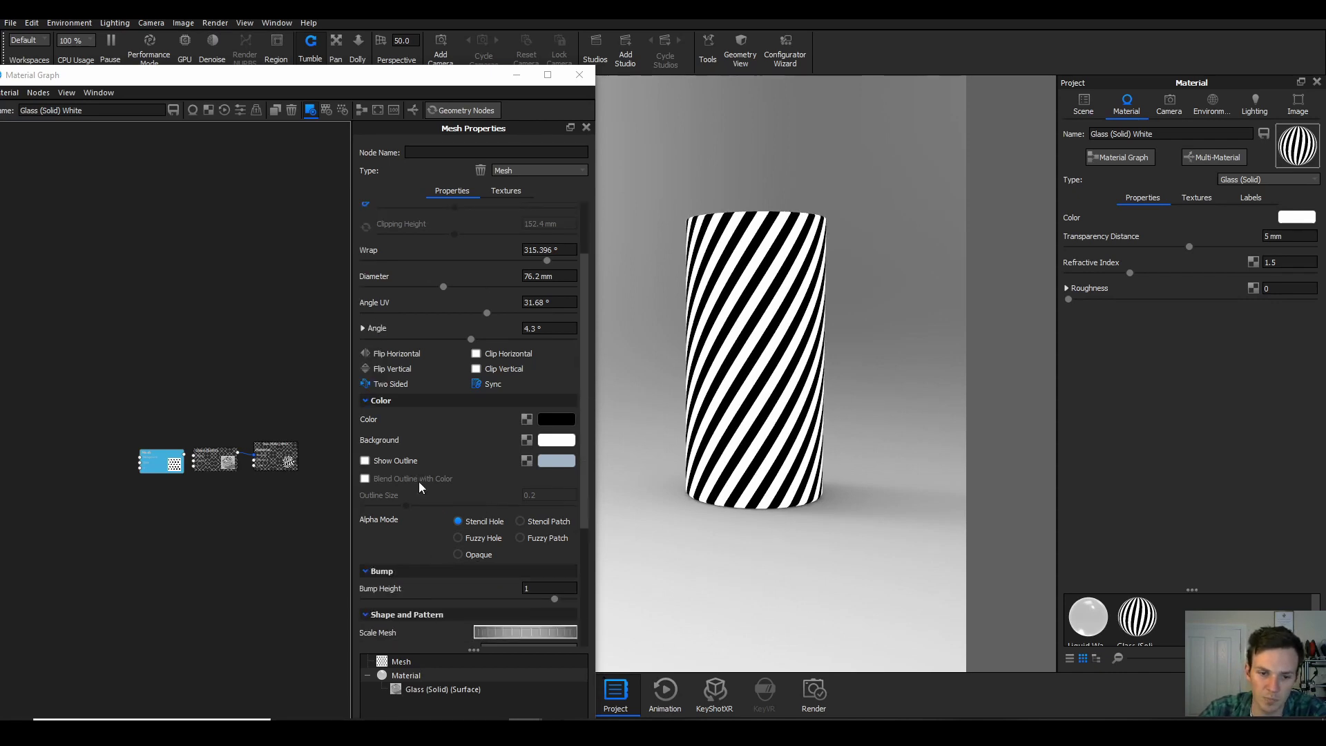
{"action": "scroll", "coordinate": [411, 475], "scroll_direction": "up", "scroll_amount": 3}
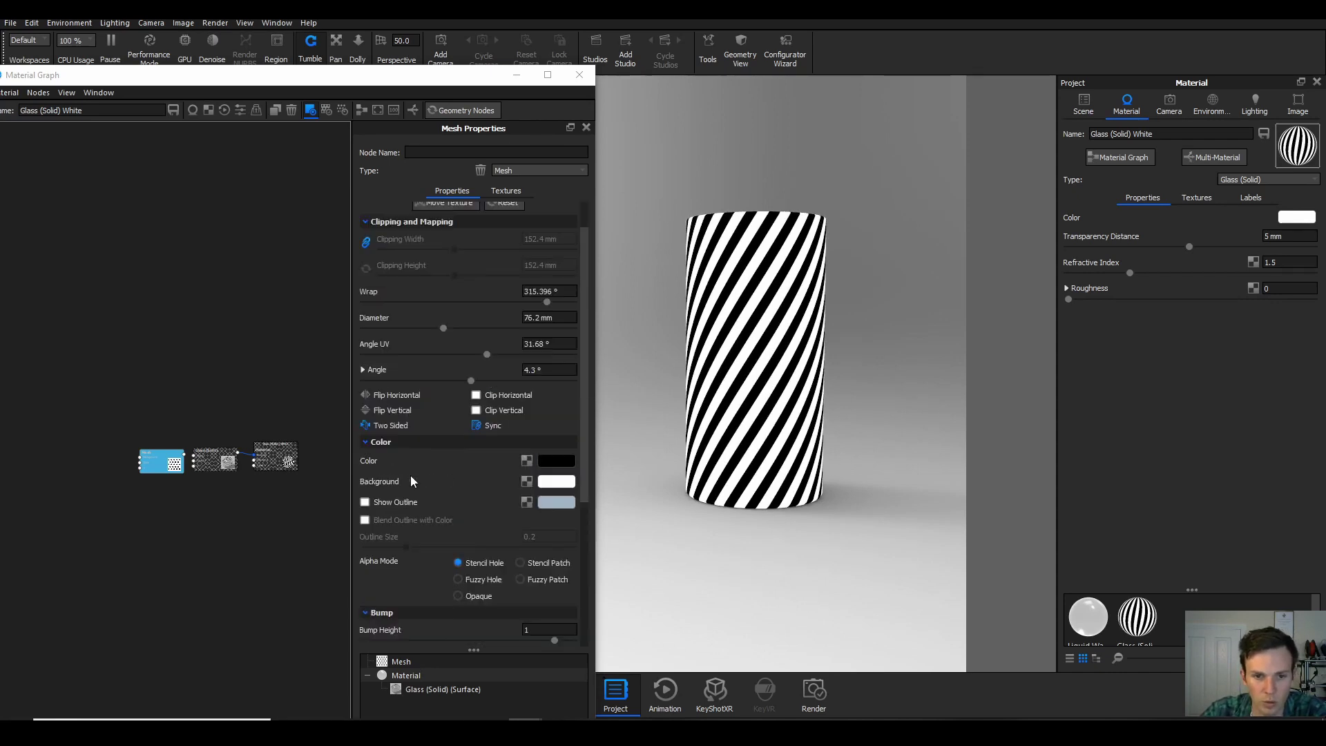
{"action": "scroll", "coordinate": [438, 552], "scroll_direction": "down", "scroll_amount": 4}
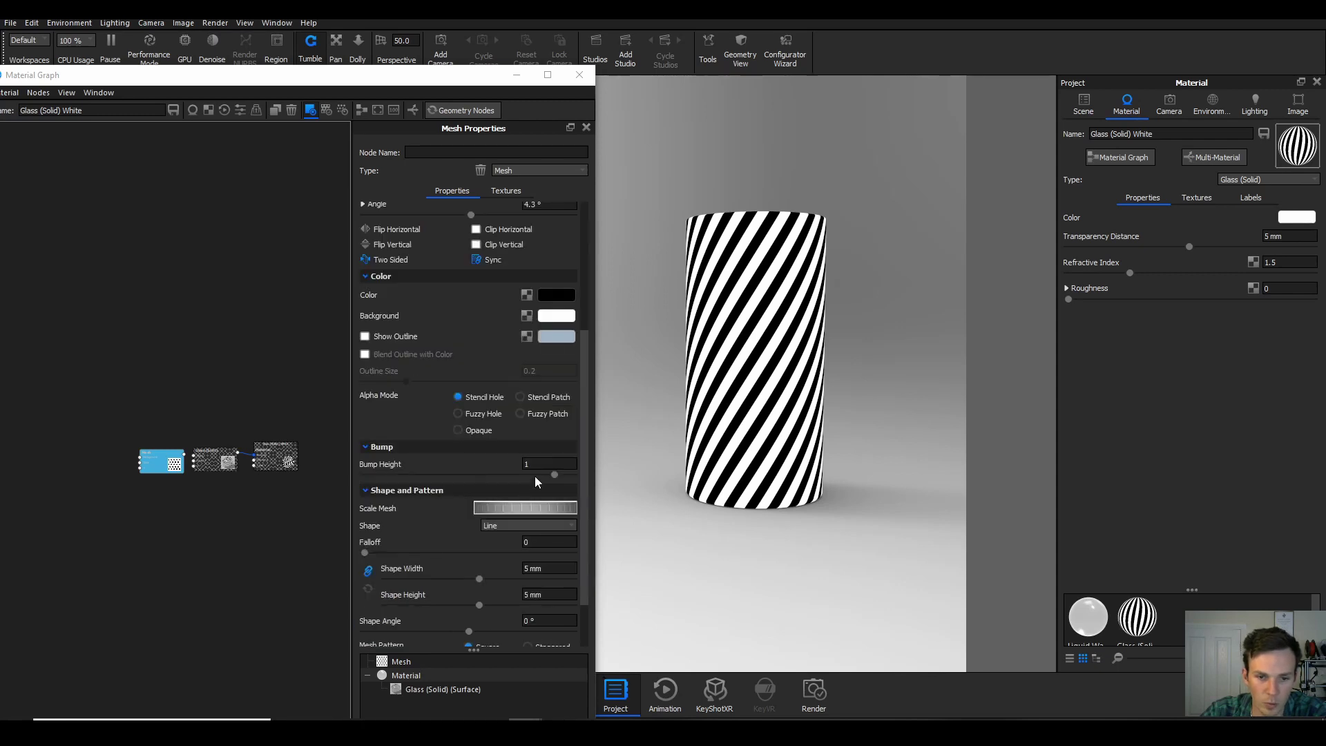
{"action": "scroll", "coordinate": [435, 532], "scroll_direction": "down", "scroll_amount": 2}
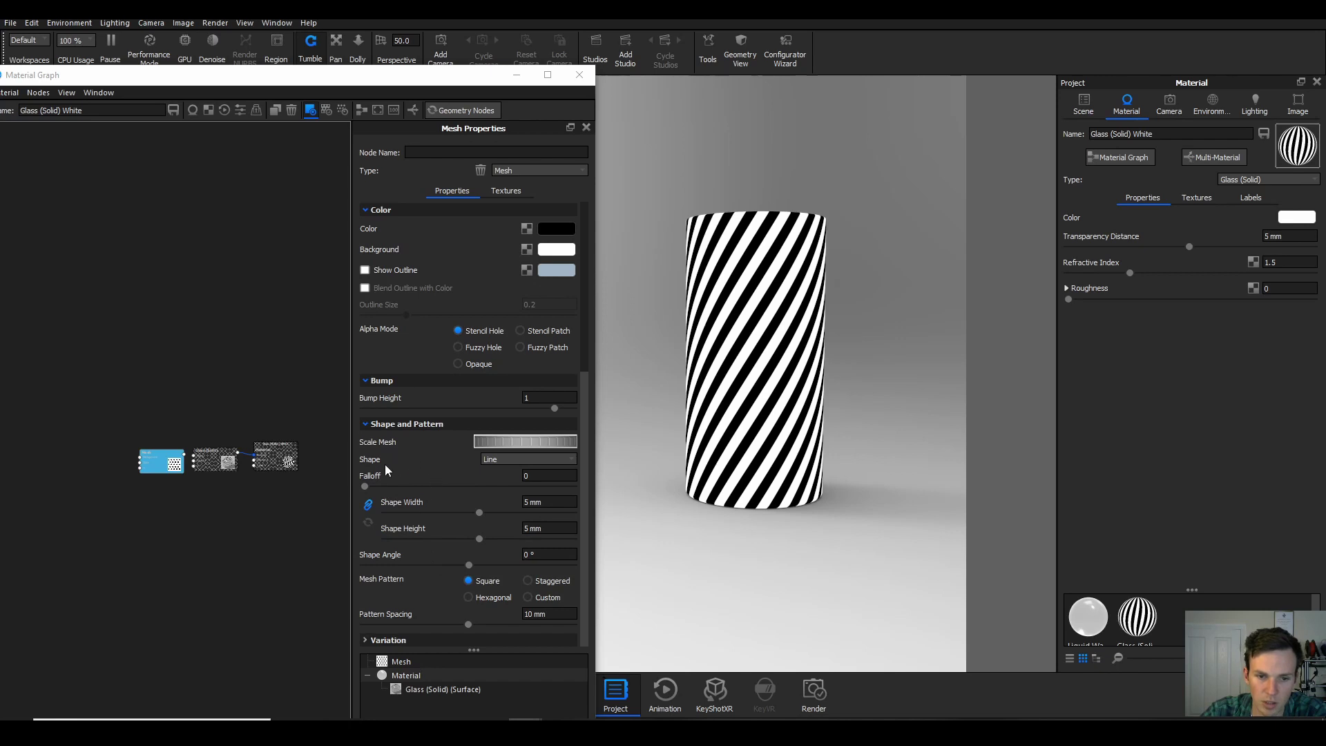
Step: Set Mesh falloff to 0.259, line width to 6.63 mm and diameter to 61.8 mm
{"action": "left_click_drag", "start_coordinate": [366, 485], "coordinate": [420, 484]}
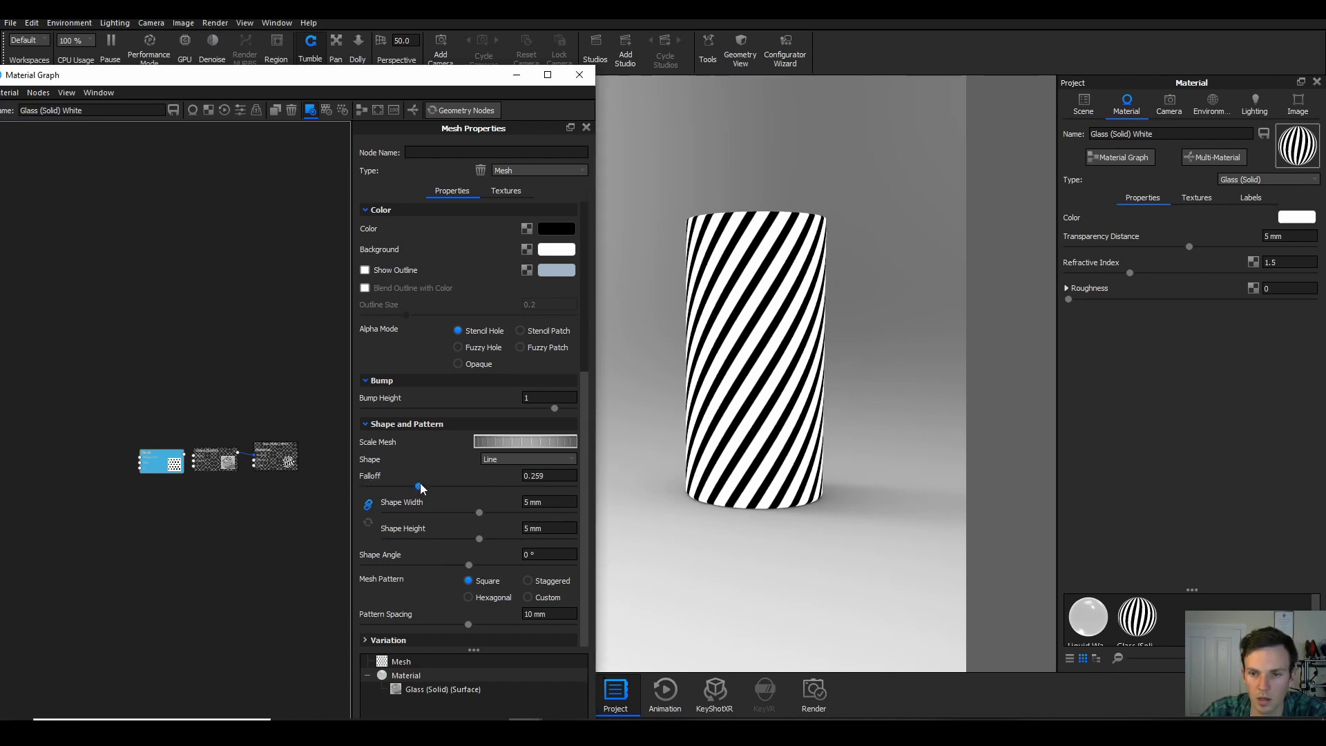
{"action": "left_click_drag", "start_coordinate": [479, 512], "coordinate": [509, 514]}
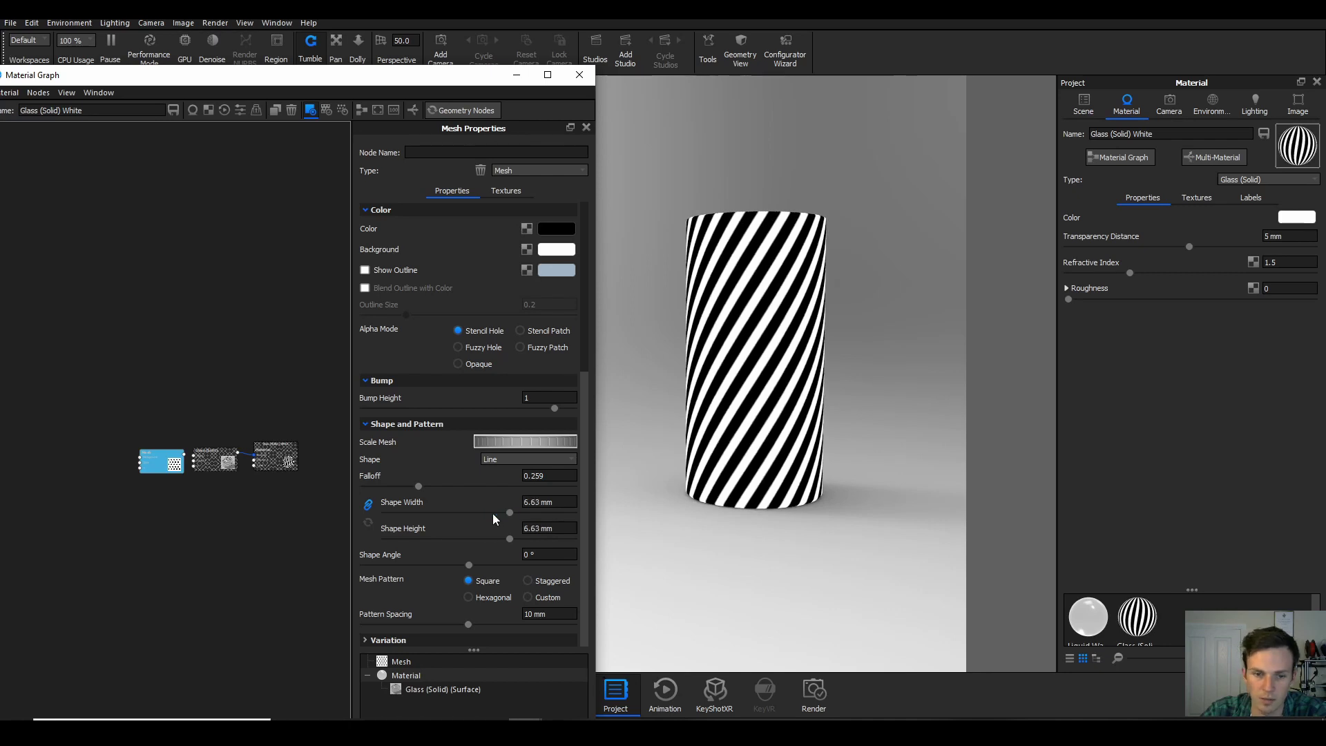
{"action": "scroll", "coordinate": [416, 531], "scroll_direction": "up", "scroll_amount": 5}
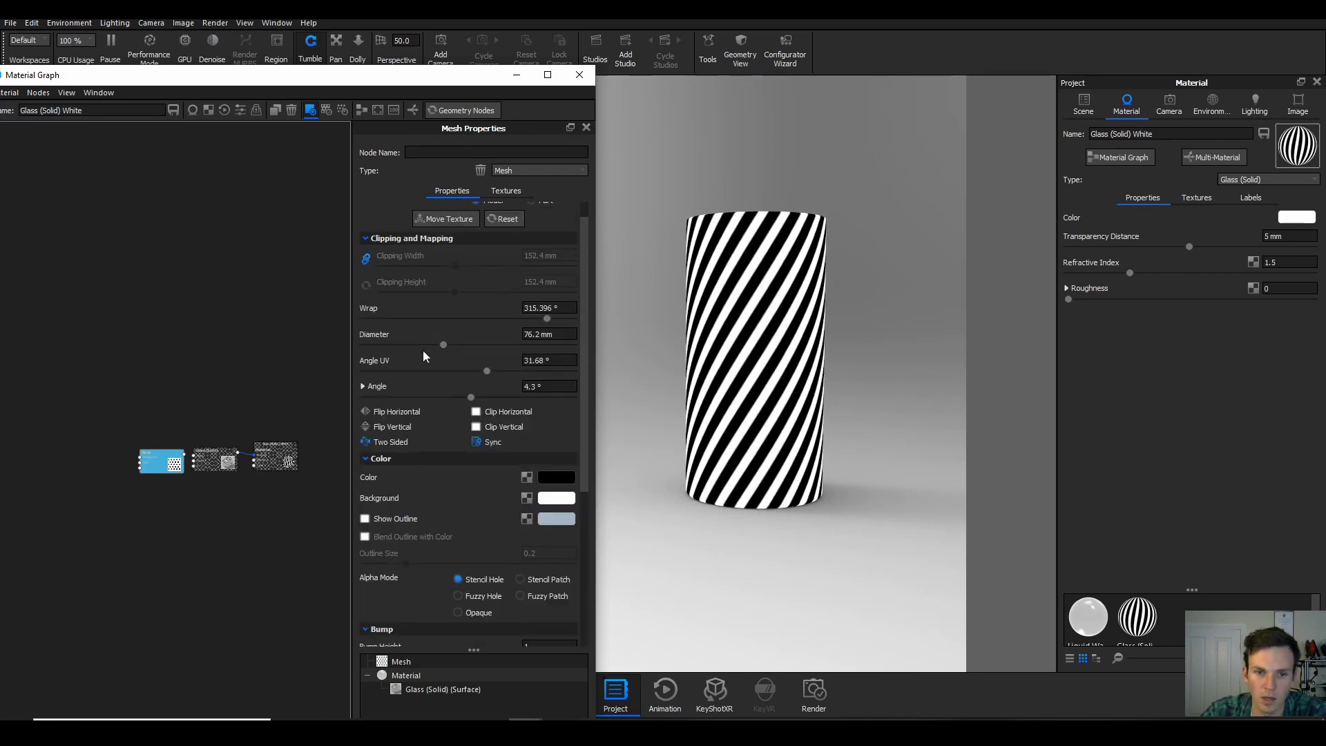
{"action": "mouse_move", "coordinate": [444, 345]}
{"action": "left_mouse_down"}
{"action": "mouse_move", "coordinate": [459, 345]}
{"action": "mouse_move", "coordinate": [431, 341]}
{"action": "left_mouse_up"}
{"action": "scroll", "coordinate": [396, 443], "scroll_direction": "up", "scroll_amount": 1}
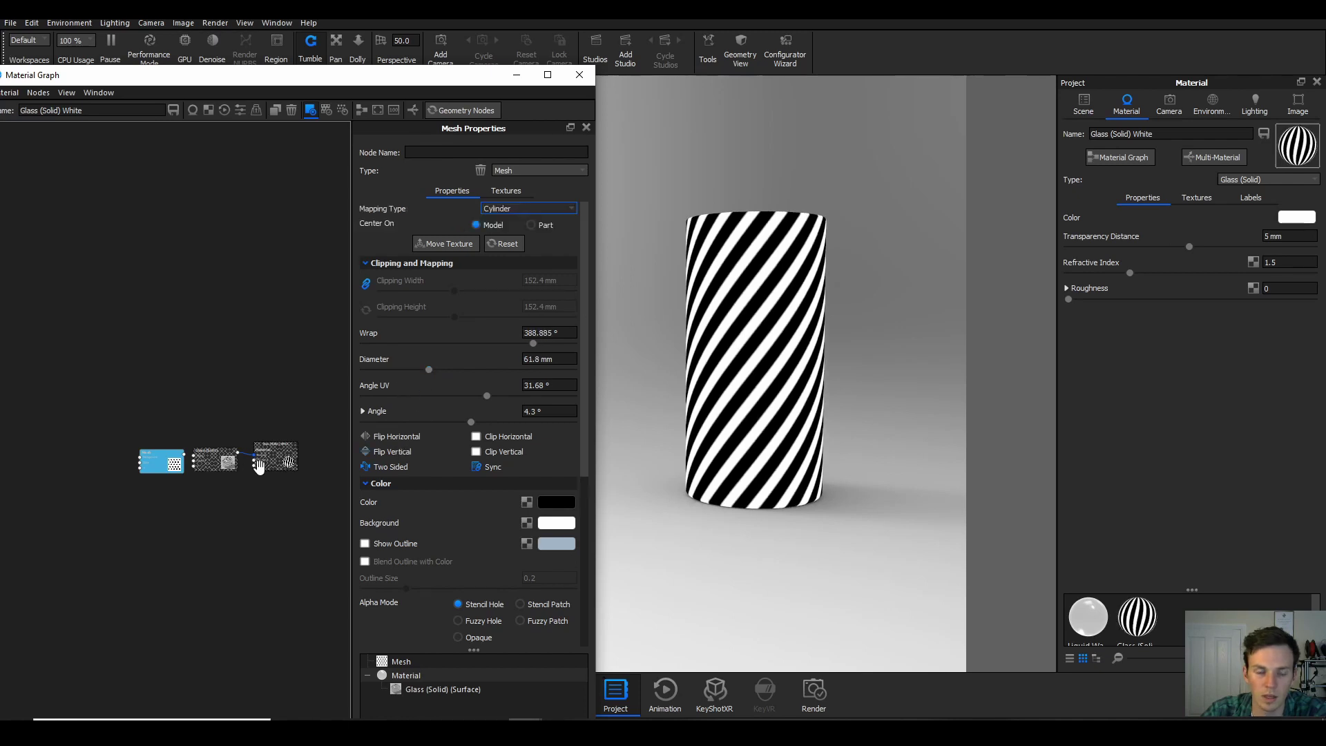
{"action": "left_click_drag", "start_coordinate": [179, 465], "coordinate": [170, 458]}
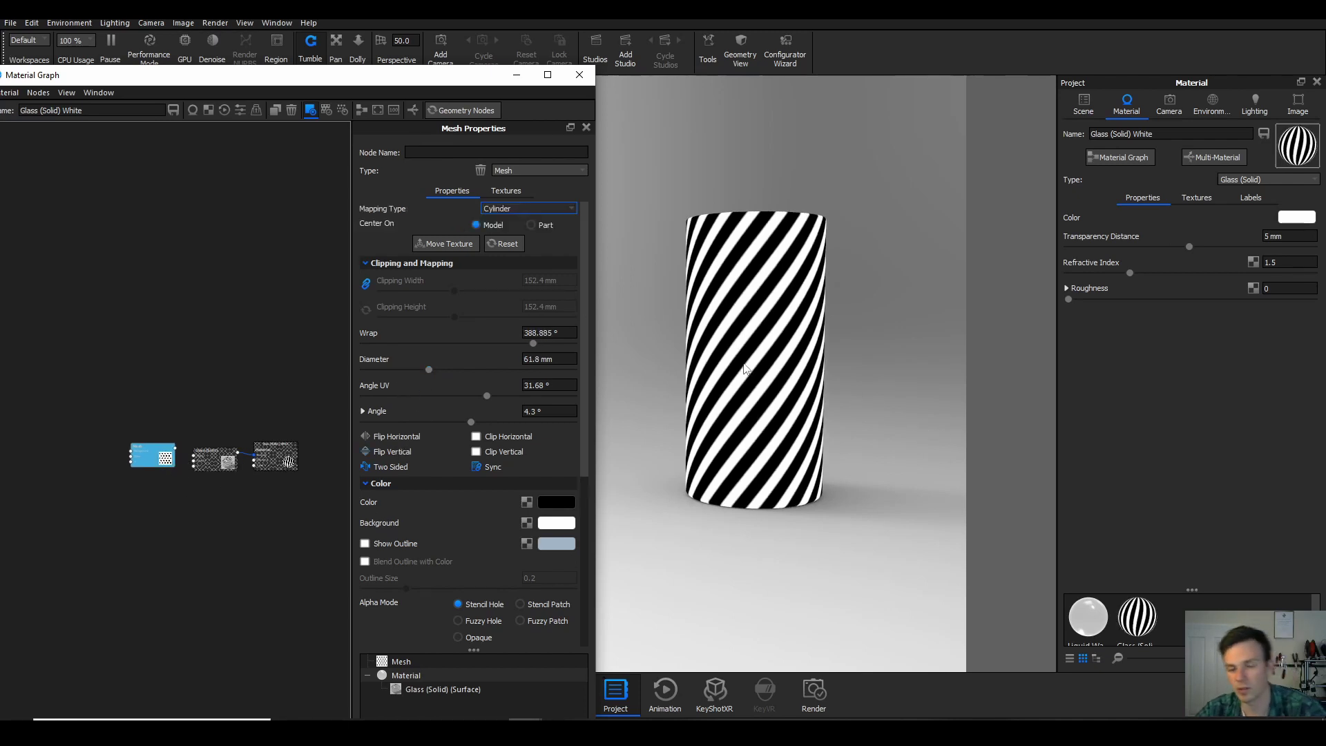
Step: Exit the texture preview and wire the Mesh output into the Glass (Solid) Bump input
{"action": "key", "text": "ctrl+z"}
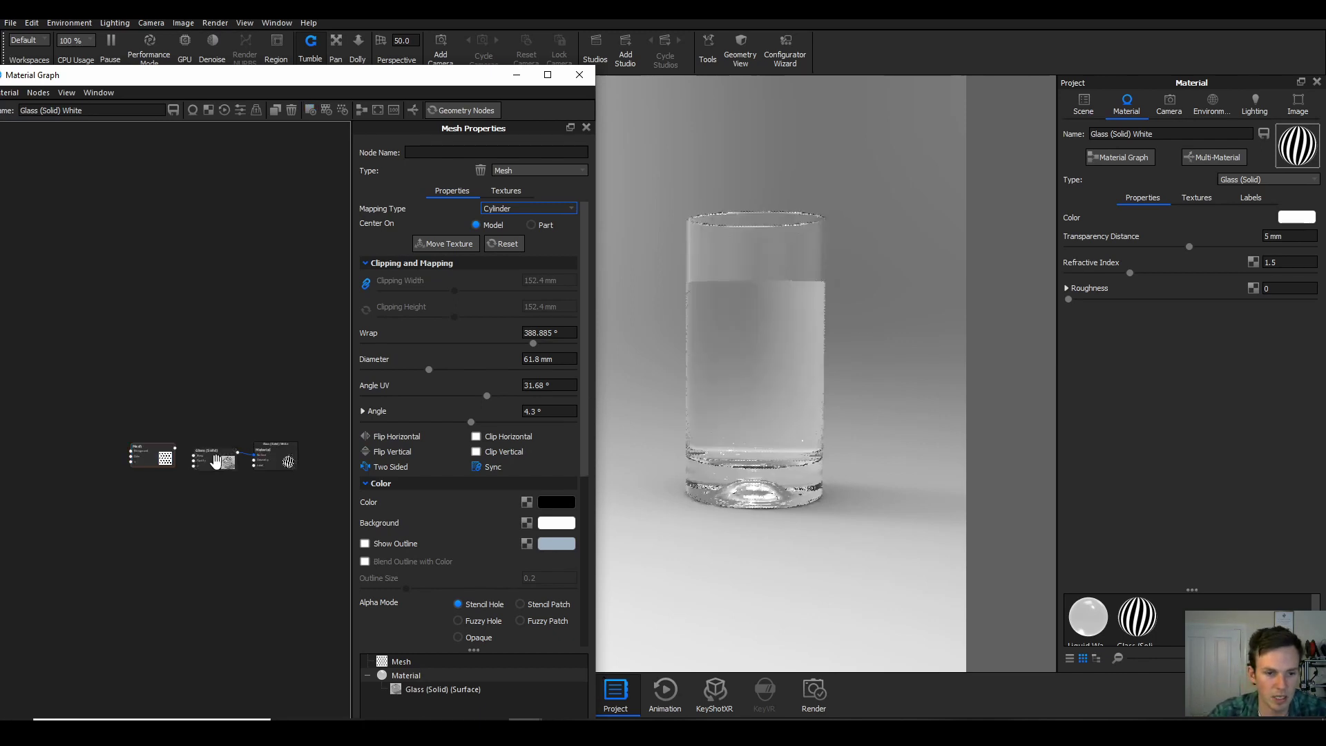
{"action": "scroll", "coordinate": [169, 467], "scroll_direction": "down", "scroll_amount": 2}
{"action": "scroll", "coordinate": [169, 467], "scroll_direction": "up", "scroll_amount": 5}
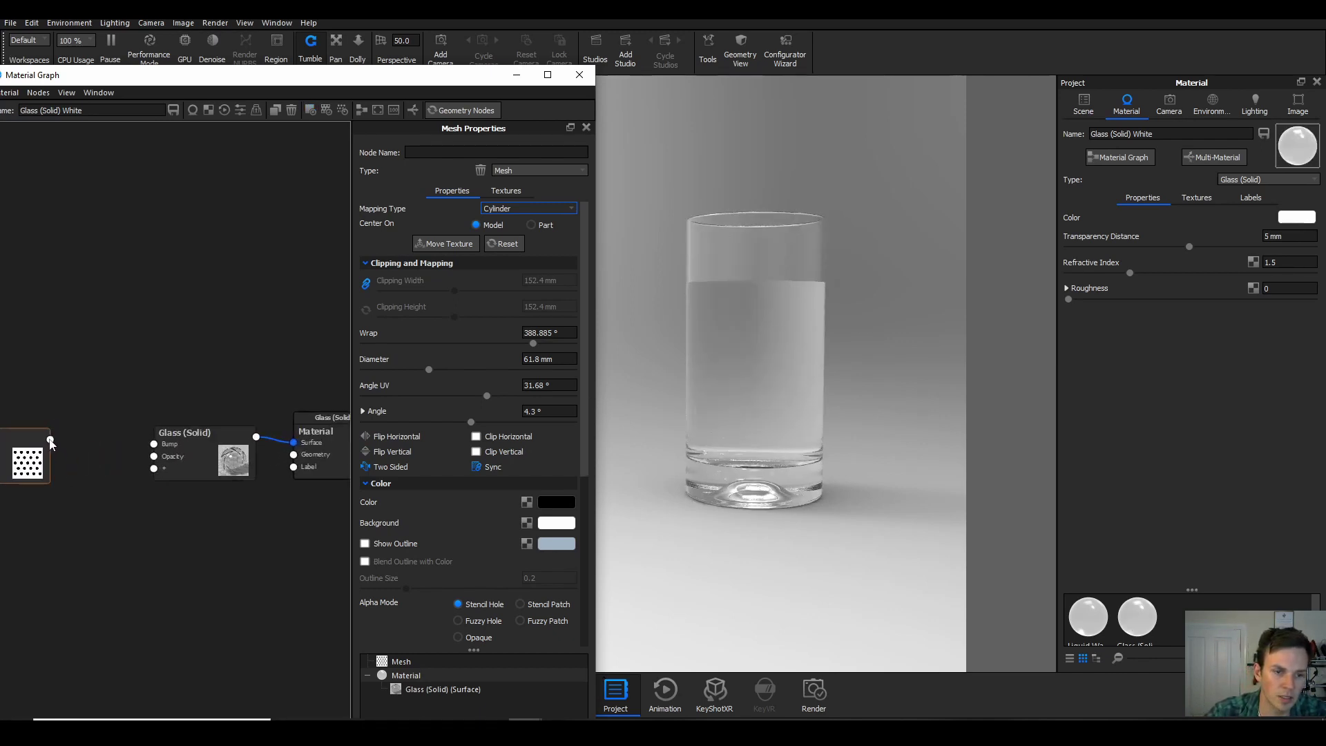
{"action": "left_click_drag", "start_coordinate": [51, 442], "coordinate": [153, 444]}
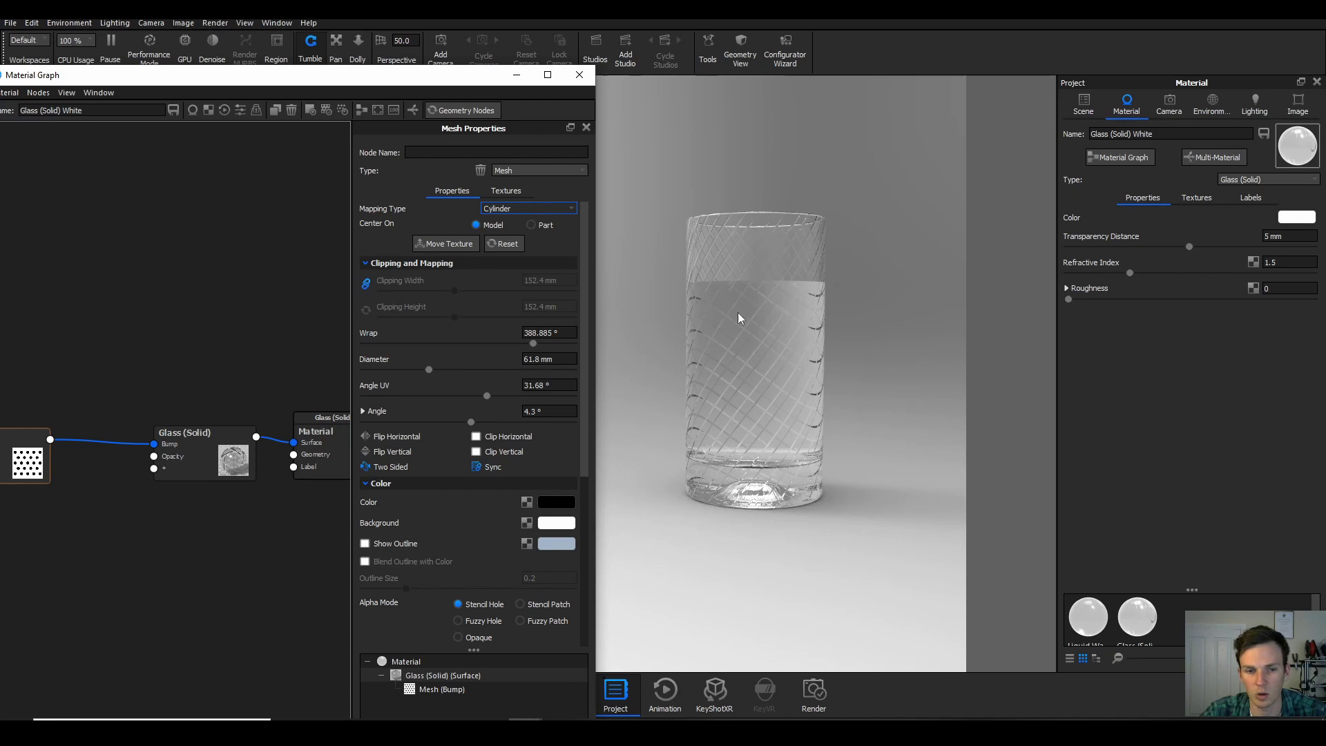
{"action": "left_click_drag", "start_coordinate": [243, 462], "coordinate": [237, 456]}
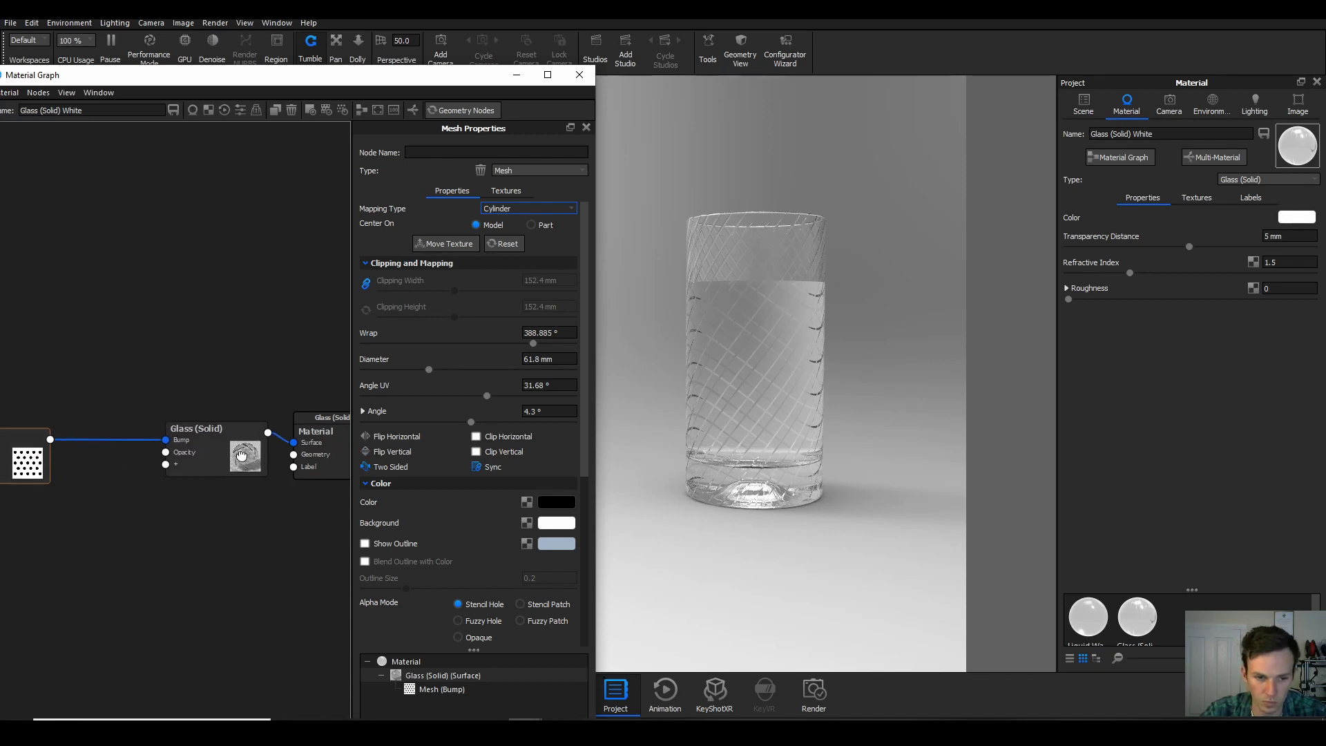
Step: Set the Glass (Solid) roughness to 0.0624
{"action": "left_click", "coordinate": [192, 446]}
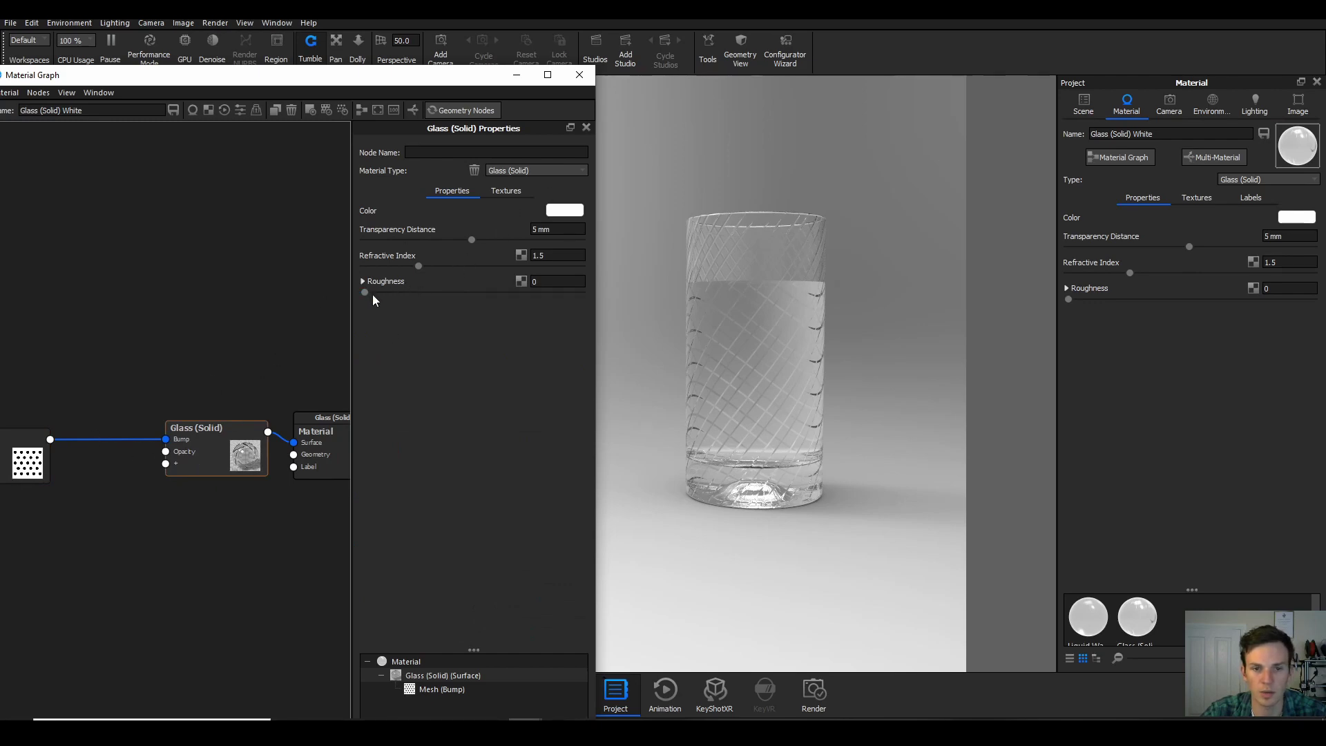
{"action": "left_click_drag", "start_coordinate": [372, 294], "coordinate": [411, 292]}
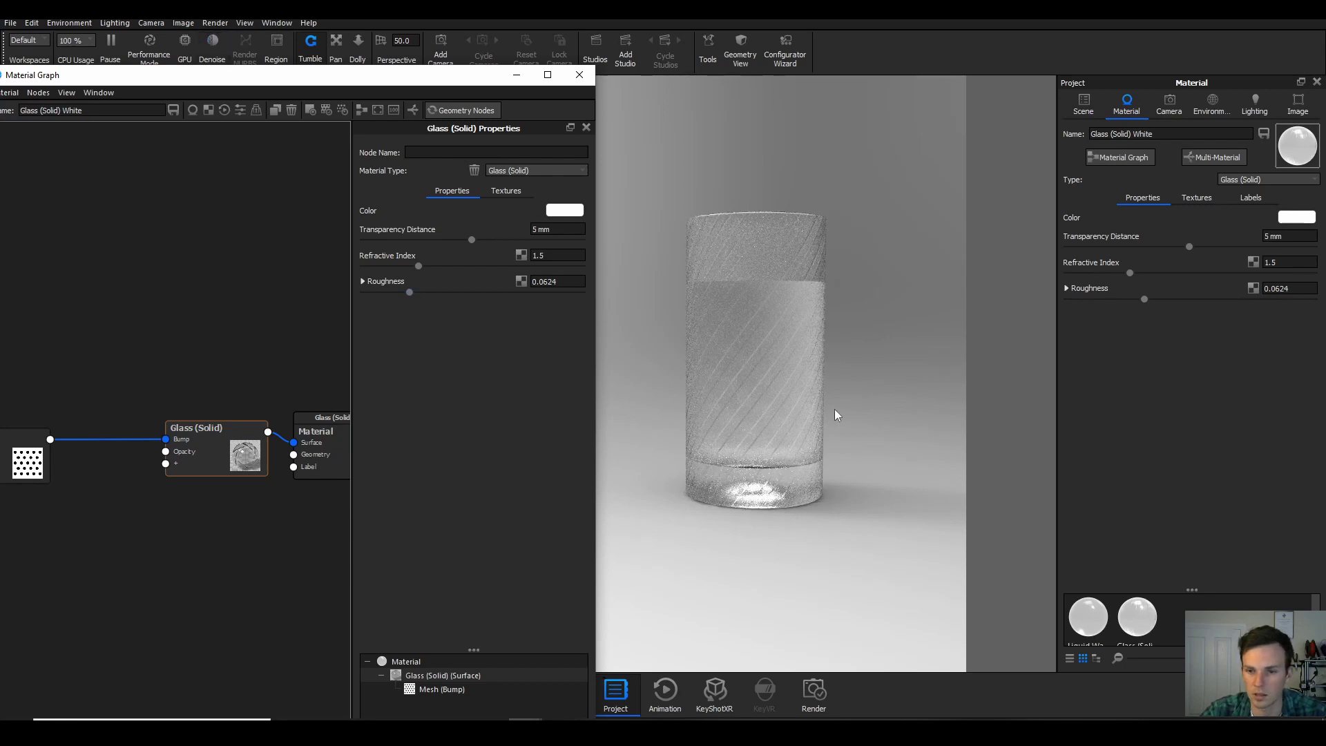
{"action": "left_click_drag", "start_coordinate": [30, 467], "coordinate": [100, 456]}
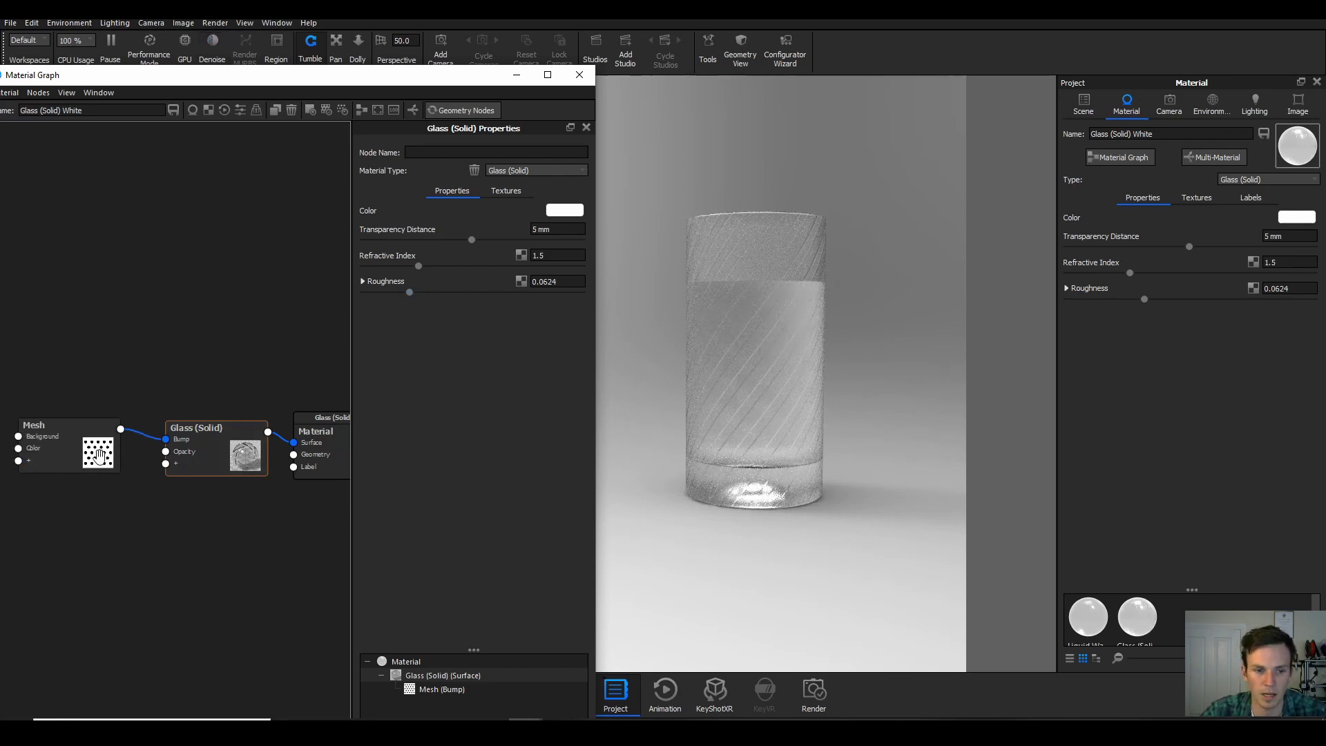
{"action": "left_click", "coordinate": [98, 455]}
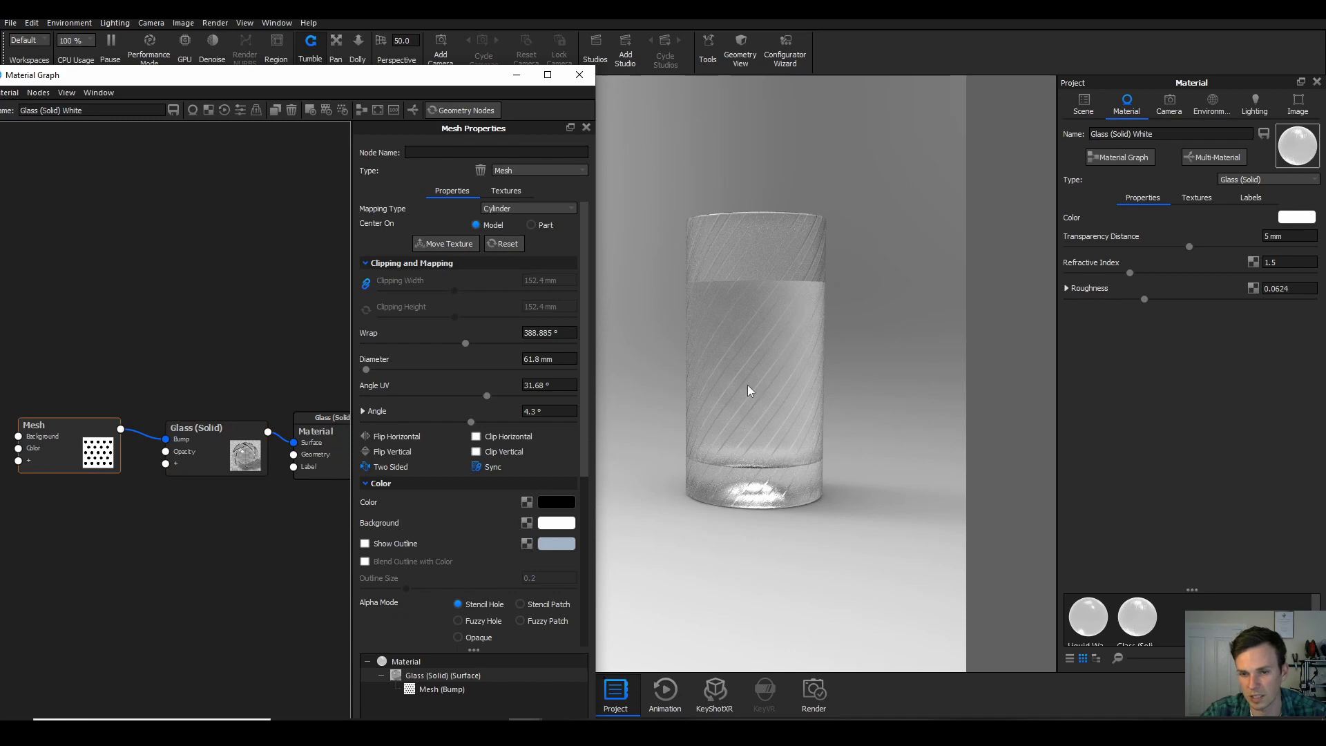
Step: Preview the Mesh texture alone and set its line width to 30 mm
{"action": "double_click", "coordinate": [82, 439]}
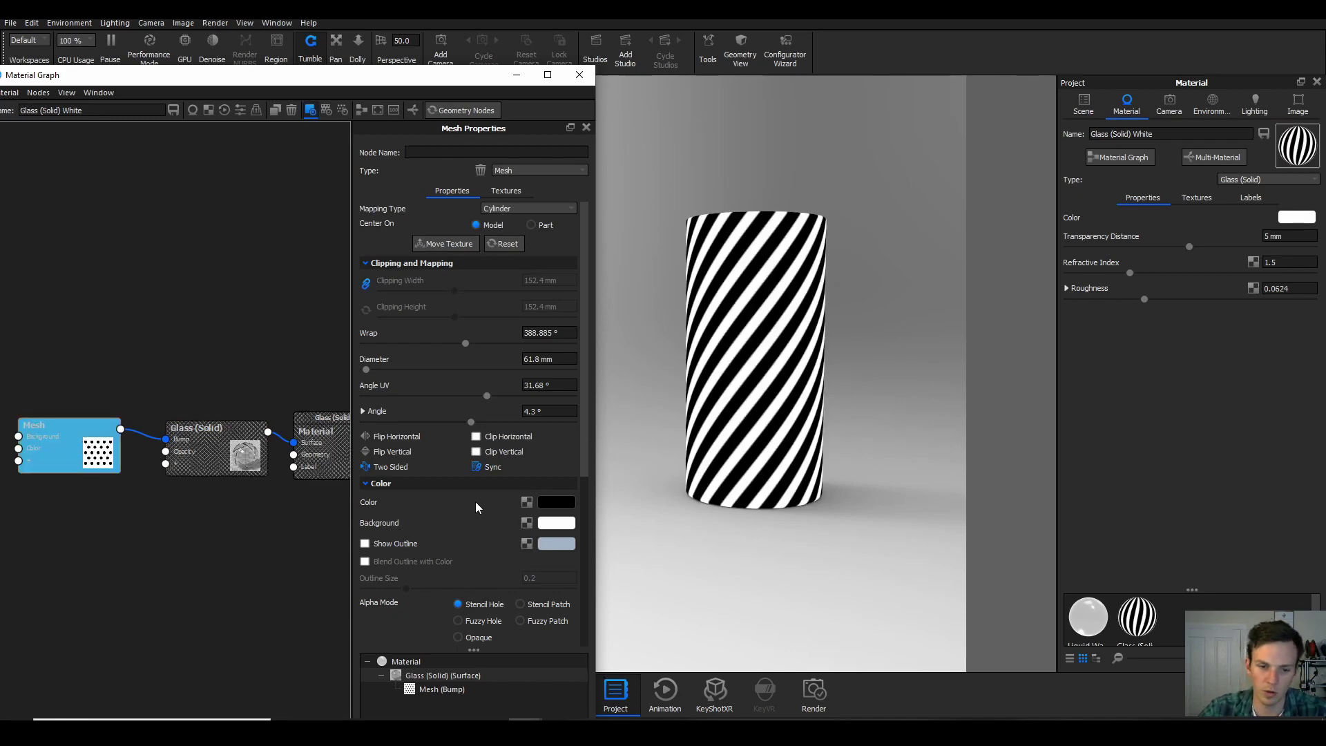
{"action": "left_click_drag", "start_coordinate": [586, 433], "coordinate": [598, 593]}
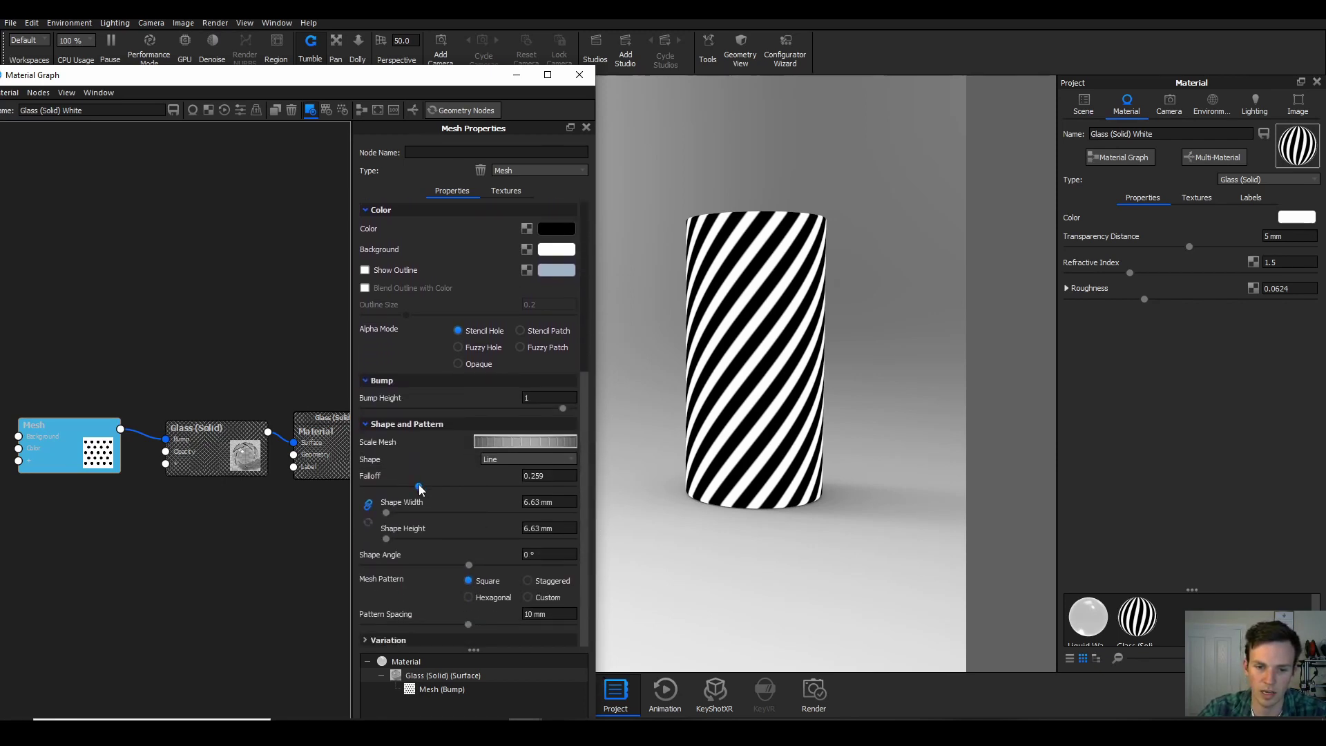
{"action": "left_click_drag", "start_coordinate": [489, 494], "coordinate": [533, 498]}
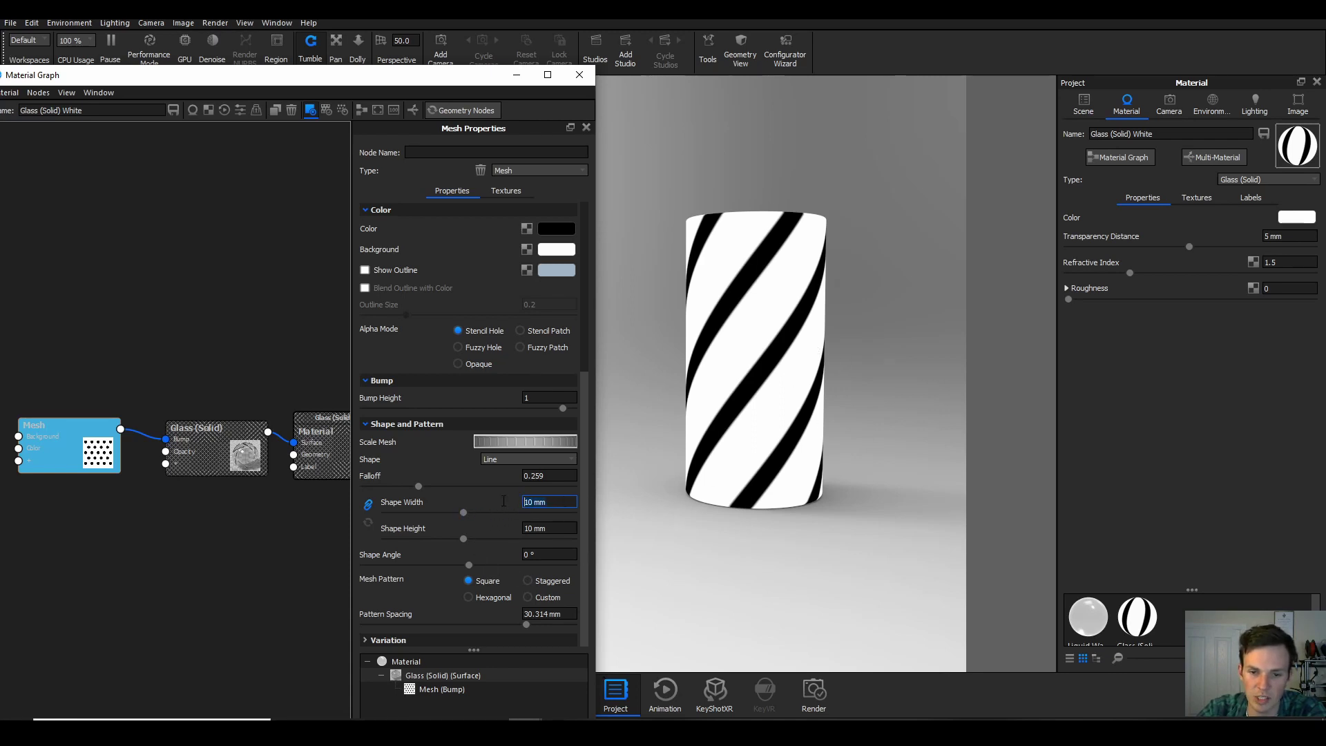
{"action": "type", "text": "4"}
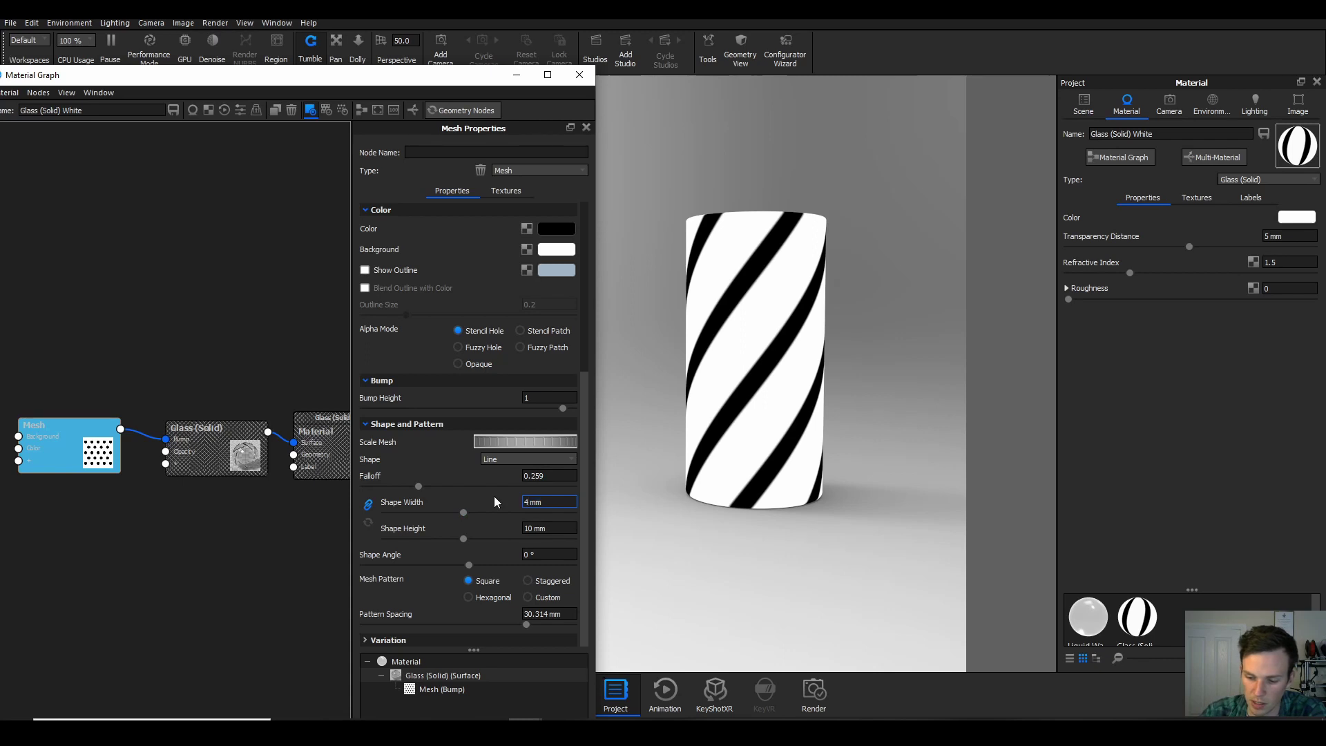
{"action": "type", "text": "30"}
{"action": "key", "text": "Return"}
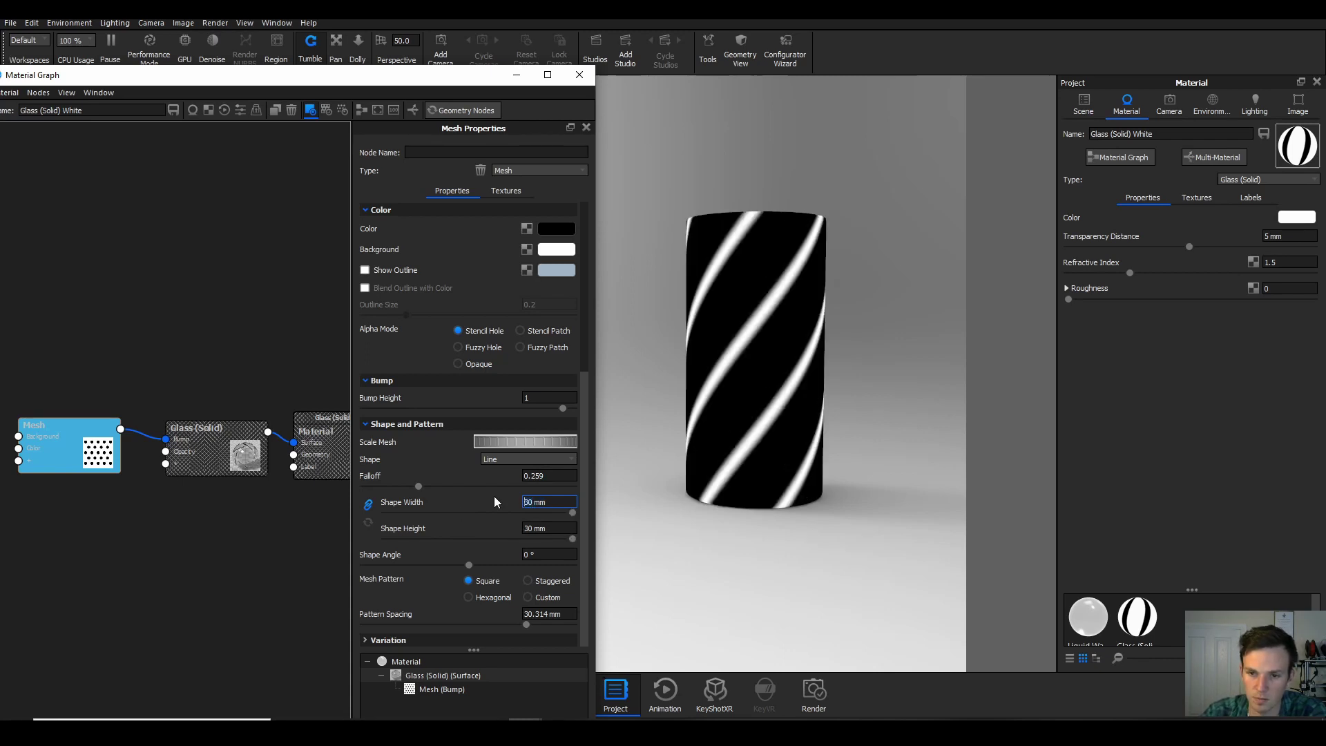
Step: Raise the Mesh falloff to about 1.053 and widen the lines to 58.674 mm
{"action": "scroll", "coordinate": [774, 324], "scroll_direction": "up", "scroll_amount": 2}
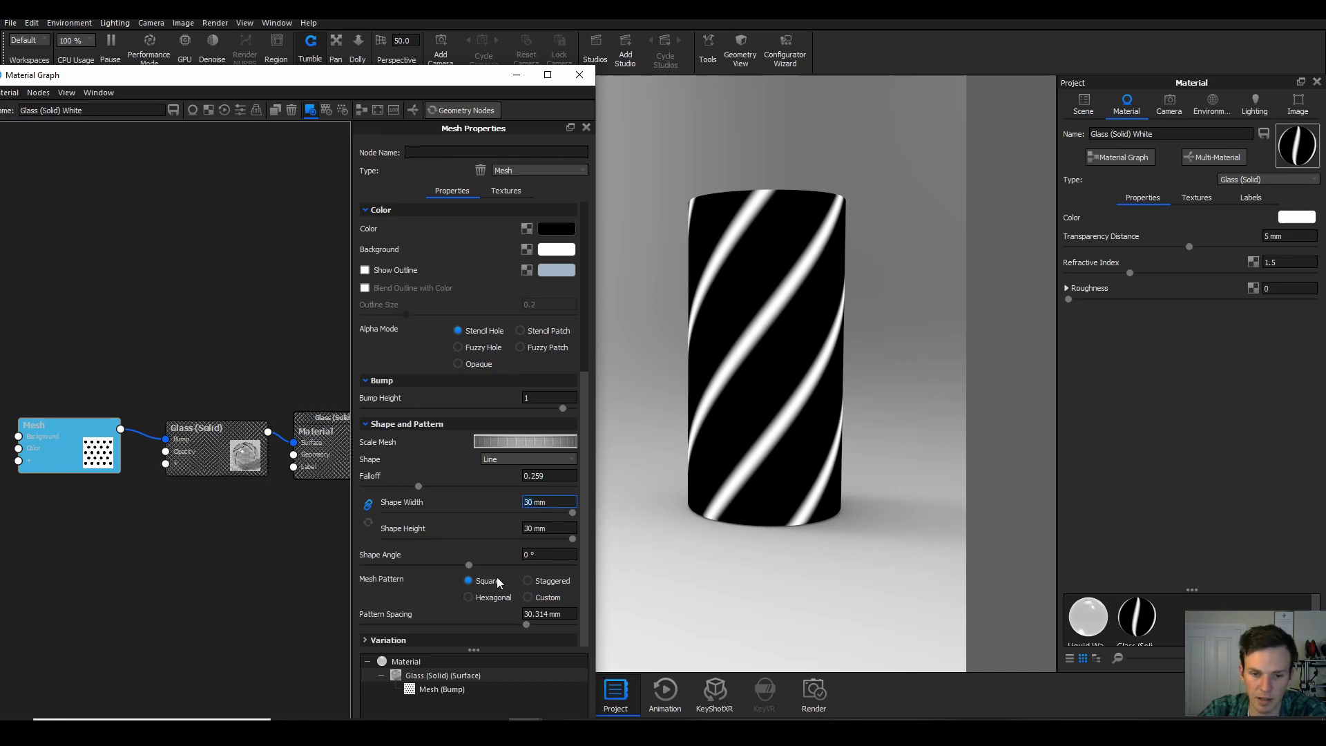
{"action": "left_click_drag", "start_coordinate": [418, 486], "coordinate": [524, 491]}
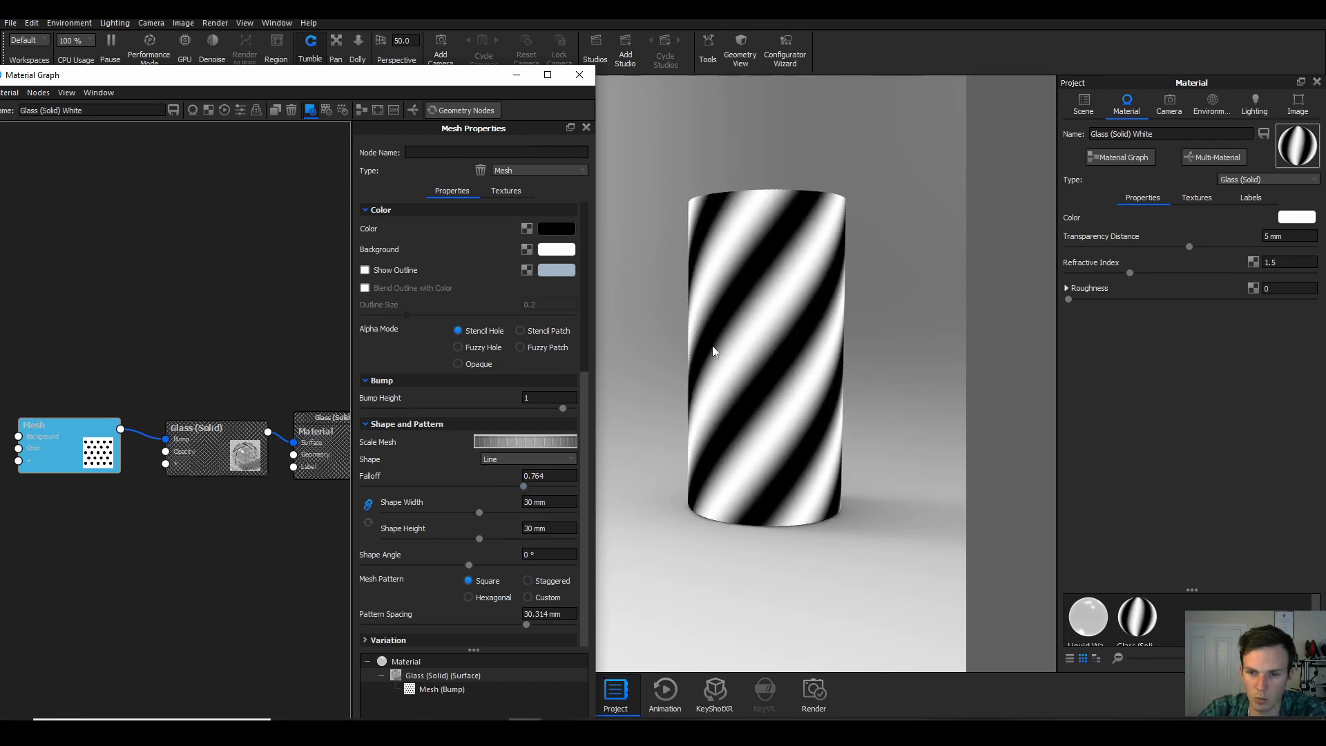
{"action": "scroll", "coordinate": [725, 359], "scroll_direction": "up", "scroll_amount": 5}
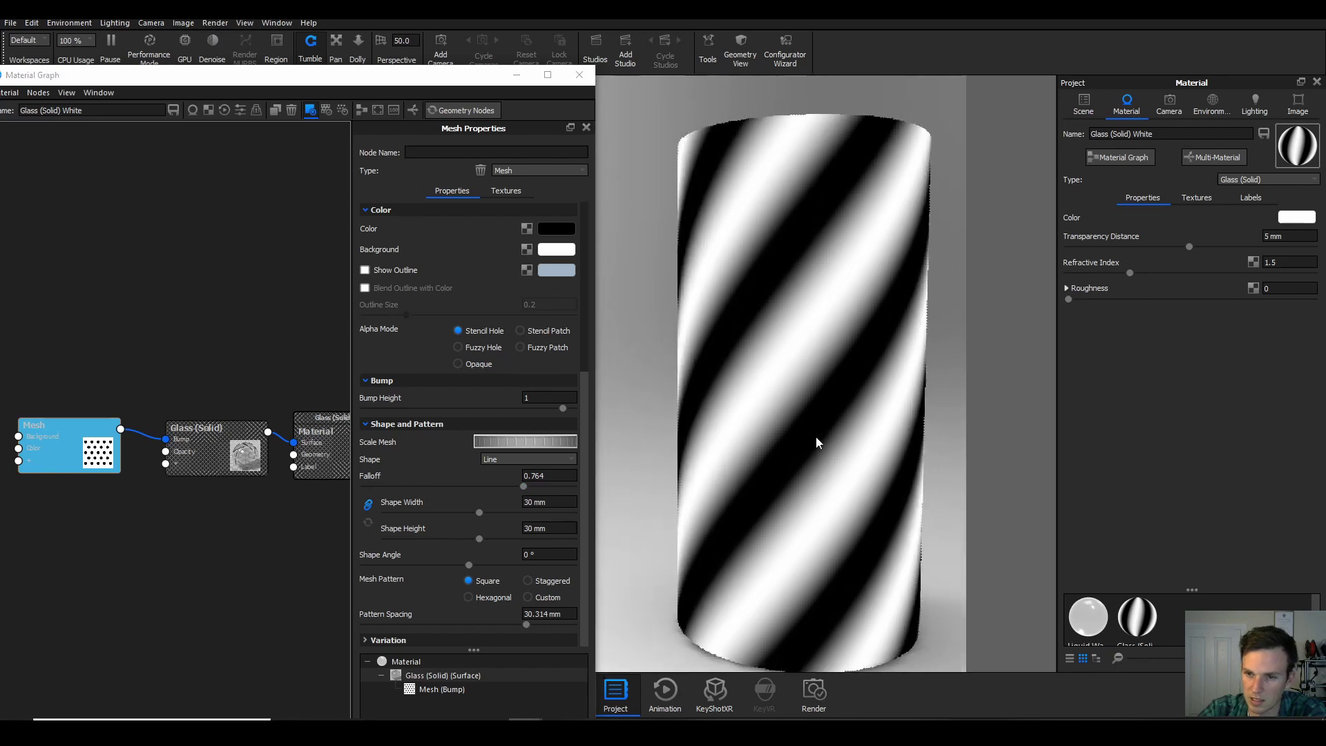
{"action": "scroll", "coordinate": [815, 442], "scroll_direction": "up", "scroll_amount": 2}
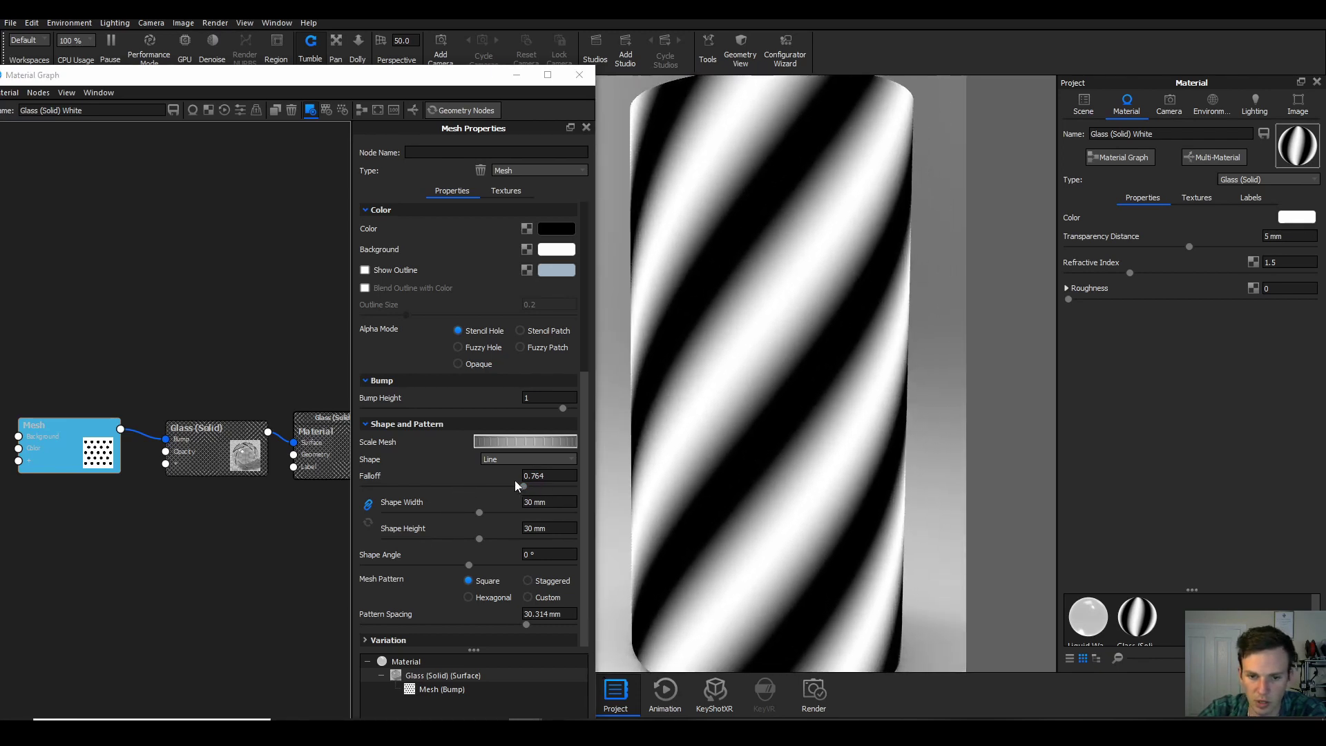
{"action": "left_click_drag", "start_coordinate": [527, 485], "coordinate": [574, 492]}
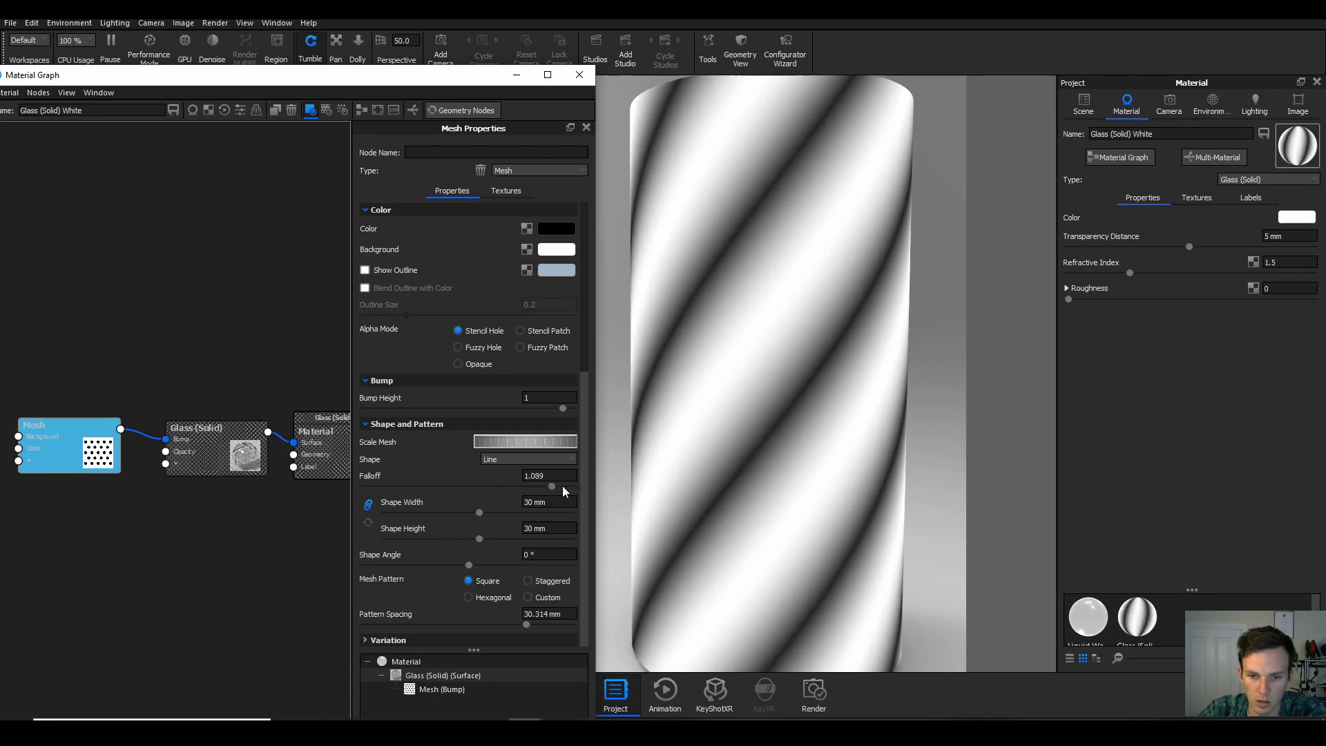
{"action": "left_click_drag", "start_coordinate": [486, 527], "coordinate": [560, 520]}
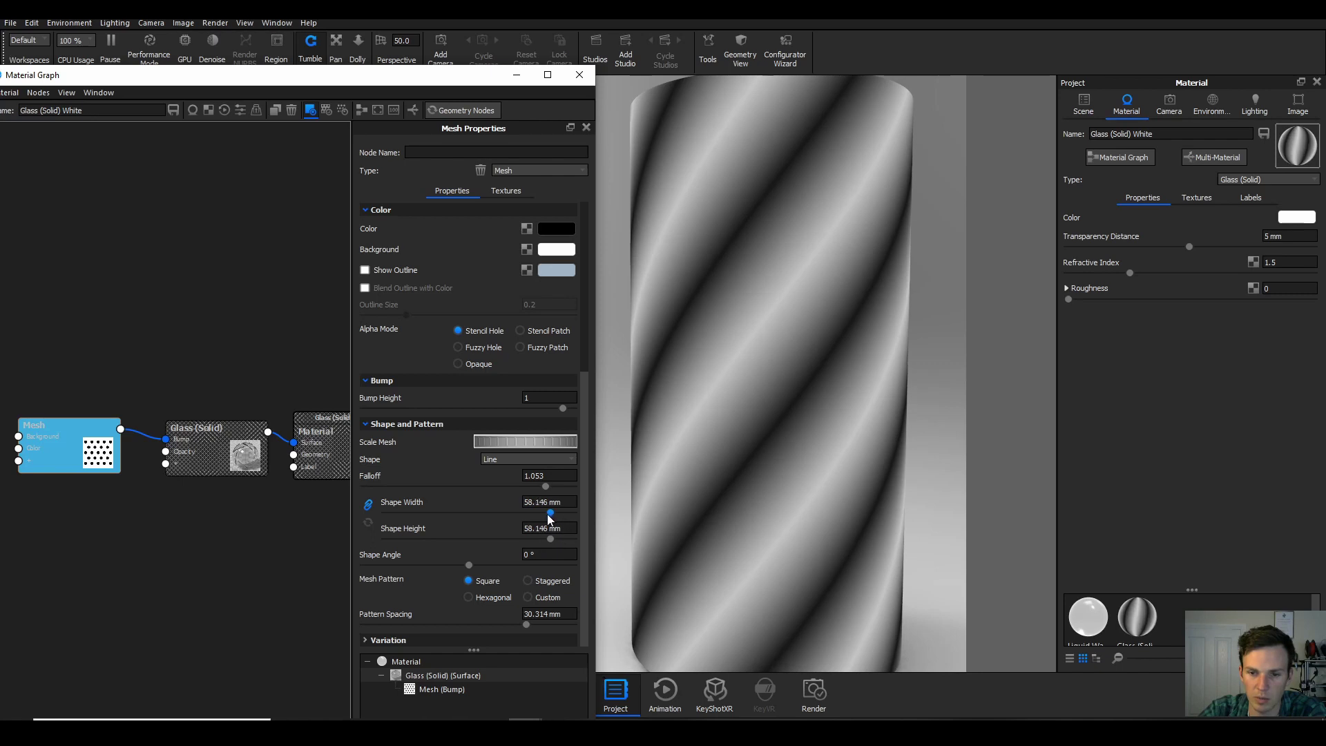
{"action": "scroll", "coordinate": [658, 482], "scroll_direction": "down", "scroll_amount": 5}
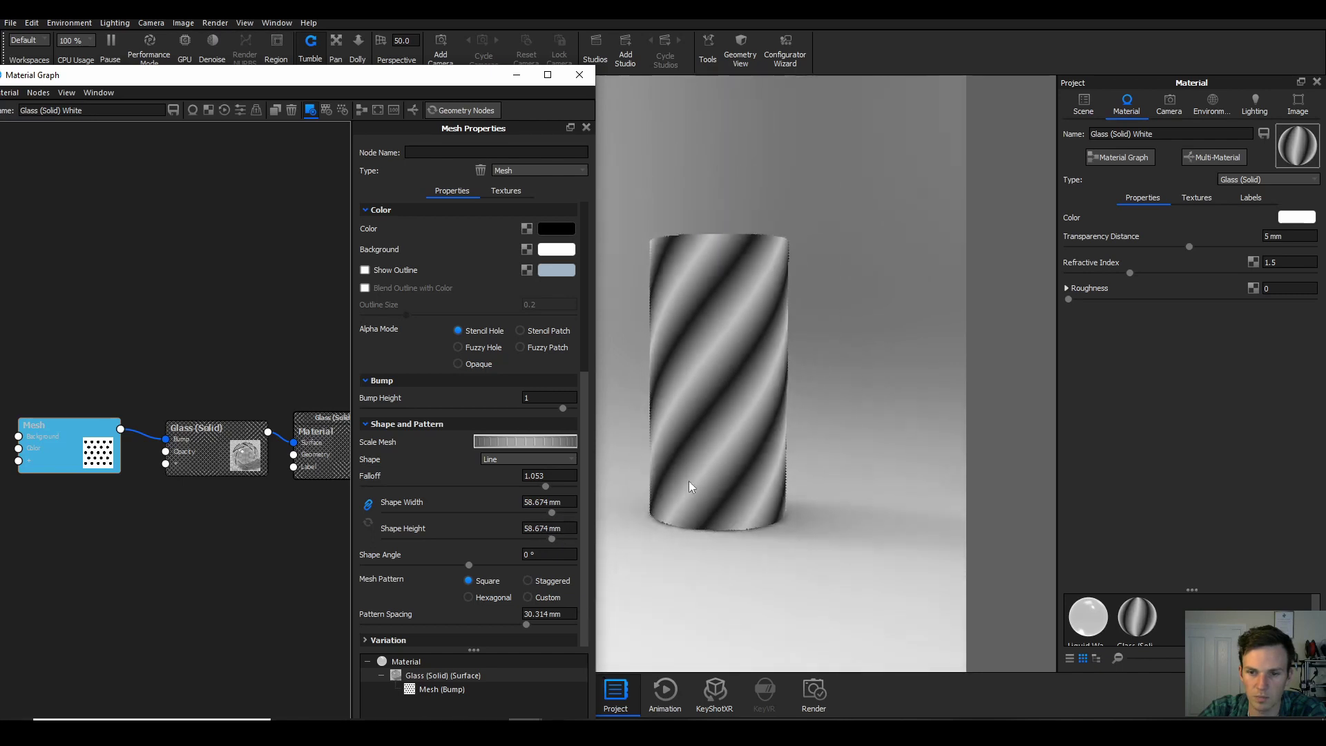
{"action": "left_click", "coordinate": [98, 456]}
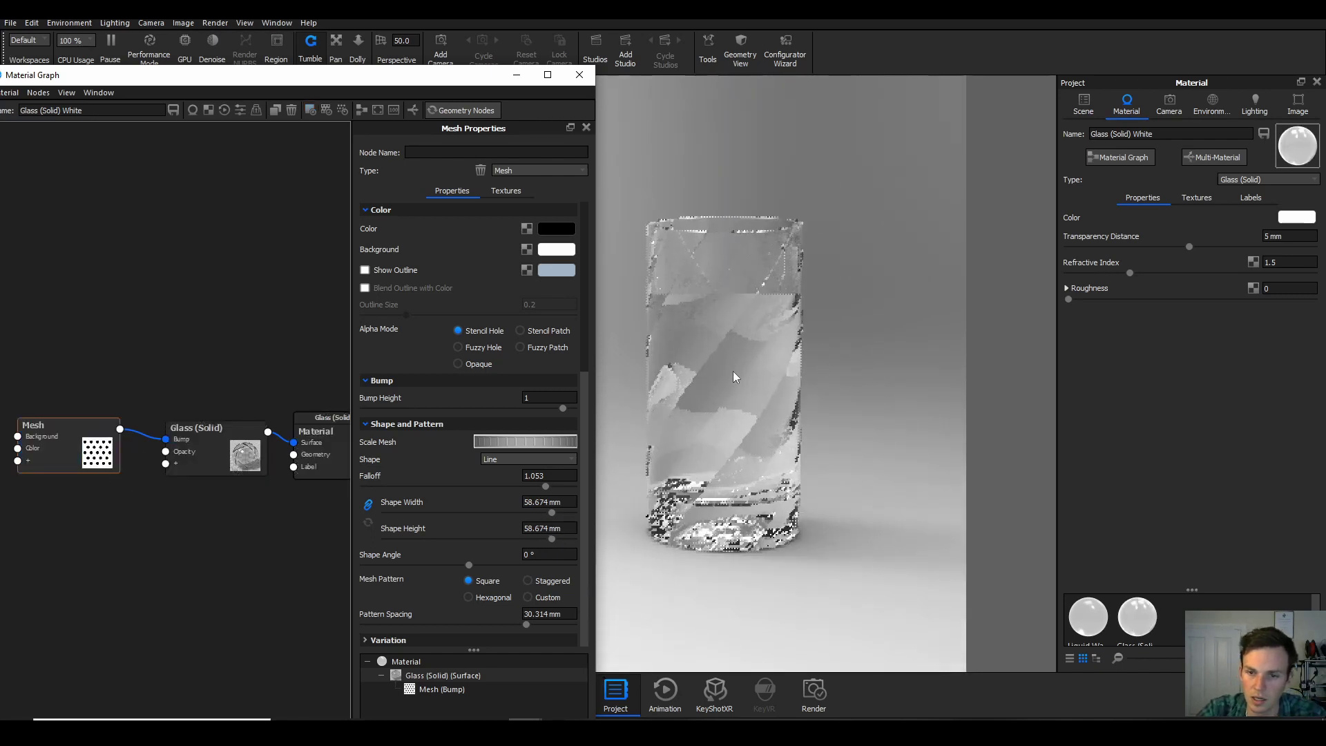
Step: Select the Glass (Solid) node and show its Textures settings
{"action": "left_click_drag", "start_coordinate": [769, 428], "coordinate": [728, 469]}
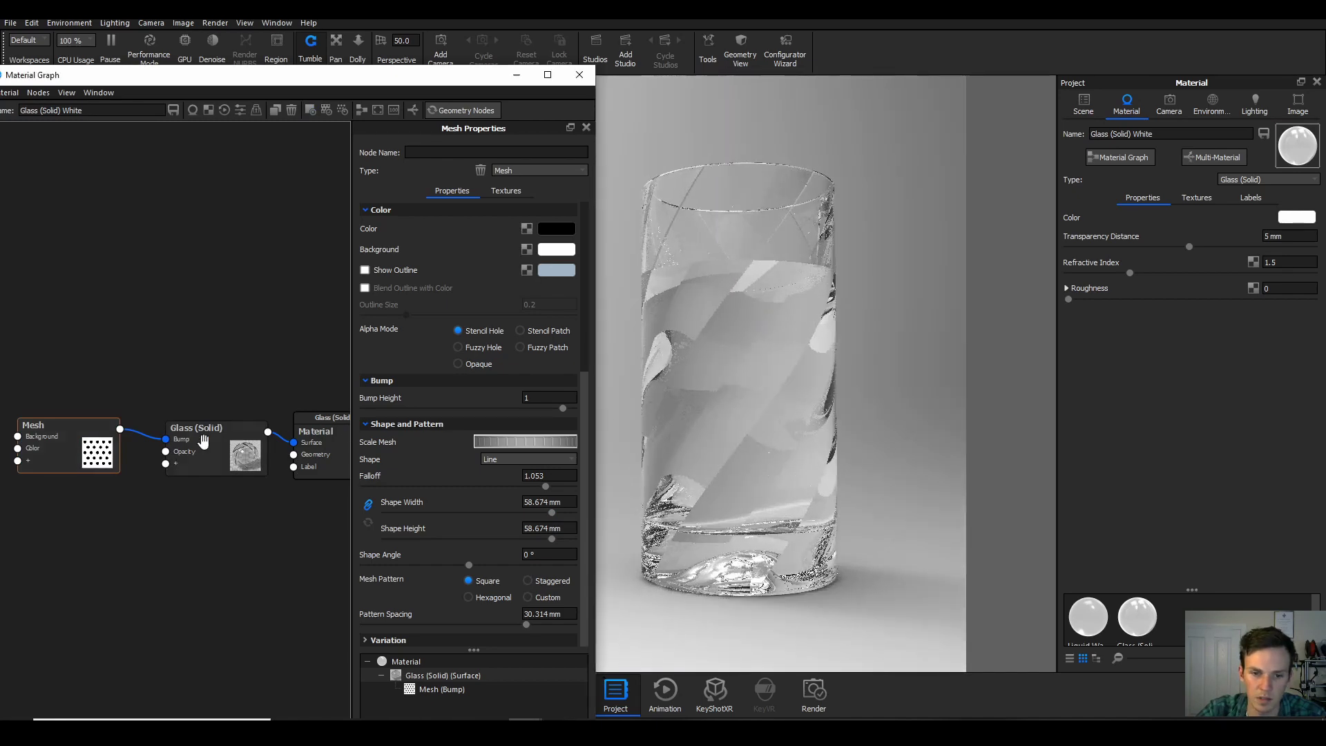
{"action": "left_click", "coordinate": [212, 444]}
{"action": "left_click", "coordinate": [97, 456]}
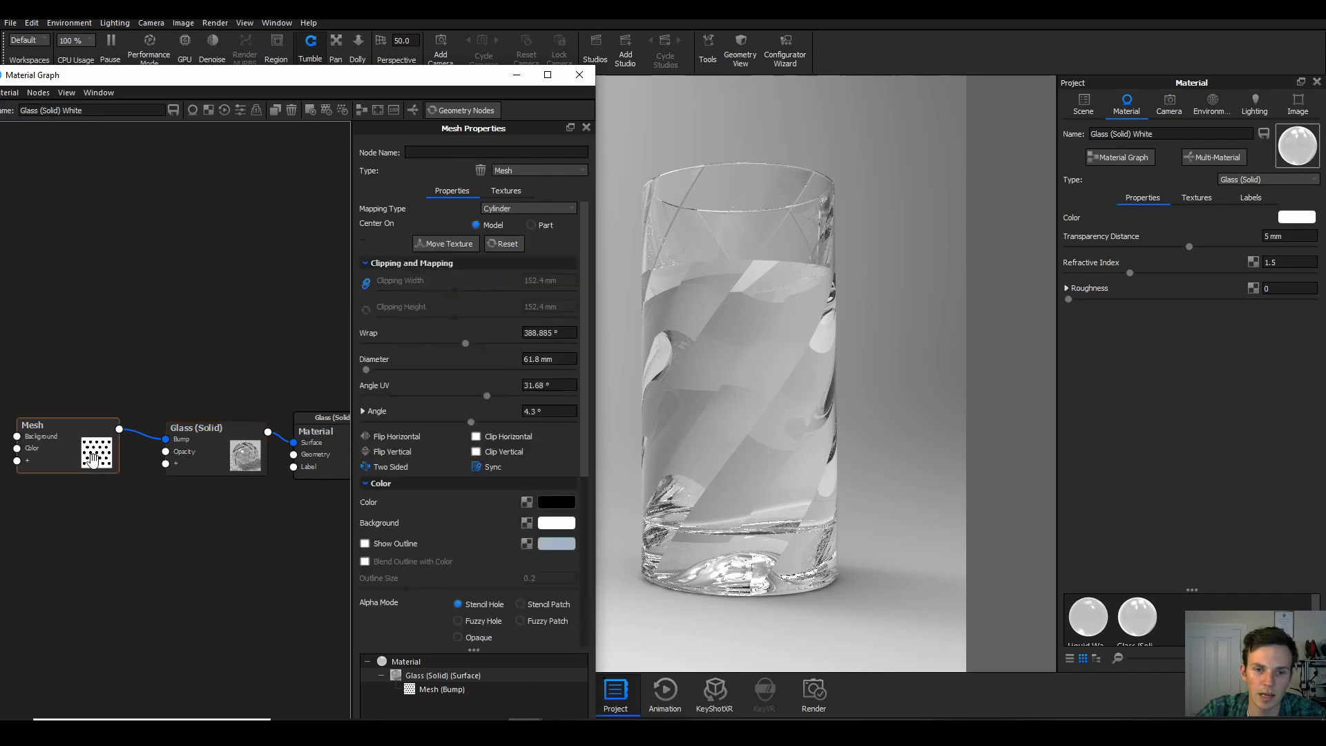
{"action": "scroll", "coordinate": [384, 558], "scroll_direction": "down", "scroll_amount": 5}
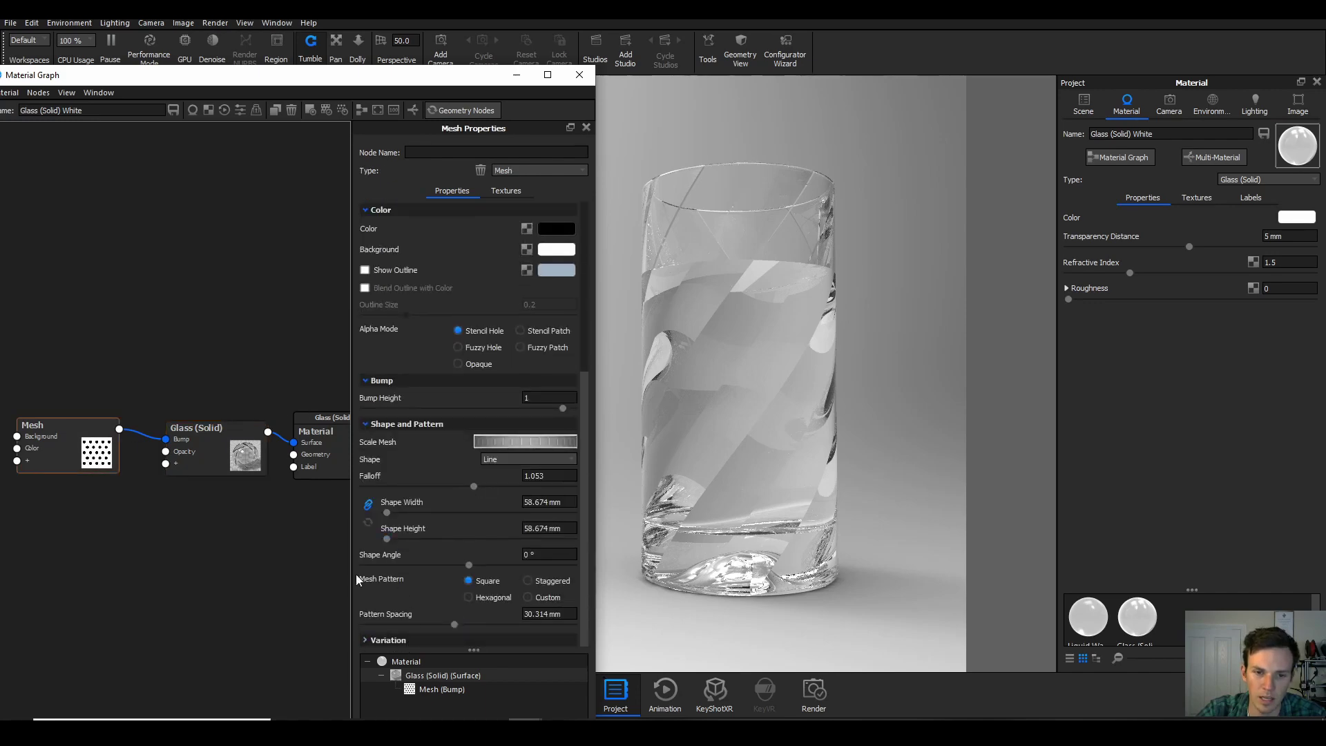
{"action": "left_click", "coordinate": [206, 433]}
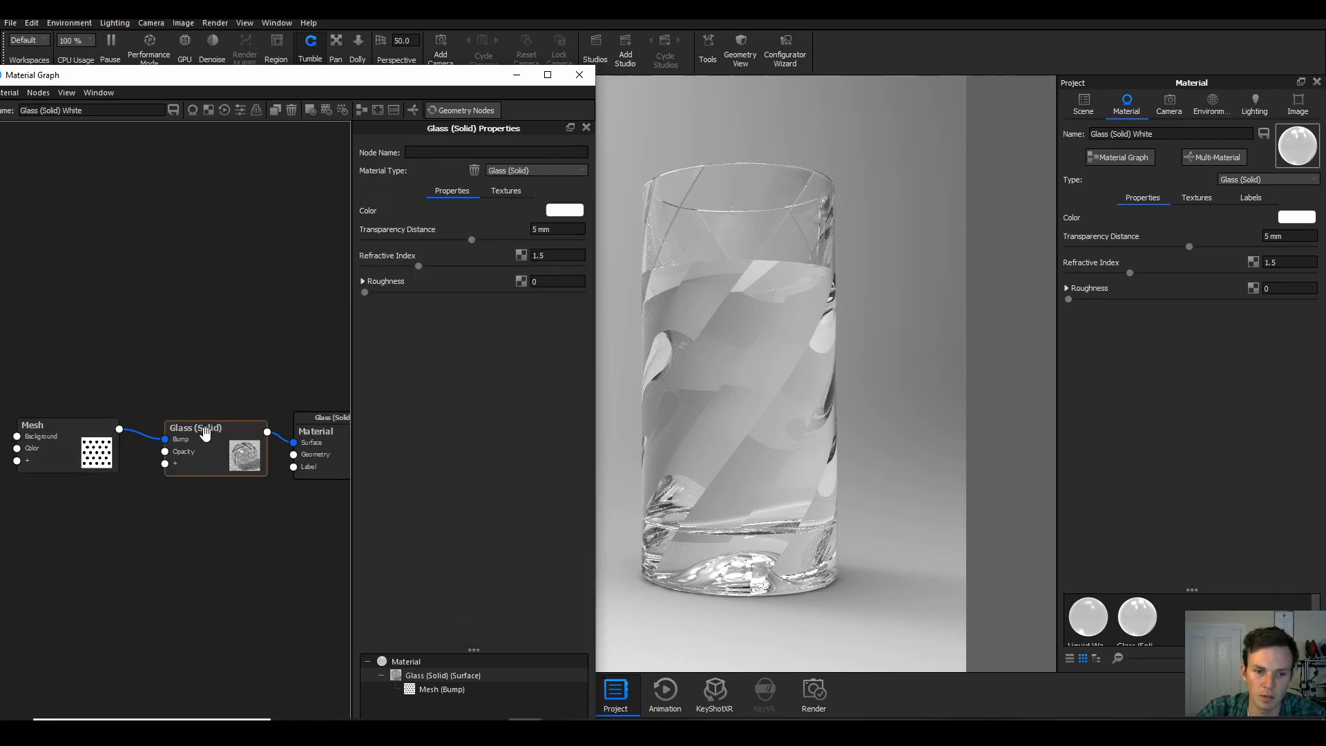
{"action": "left_click", "coordinate": [502, 192]}
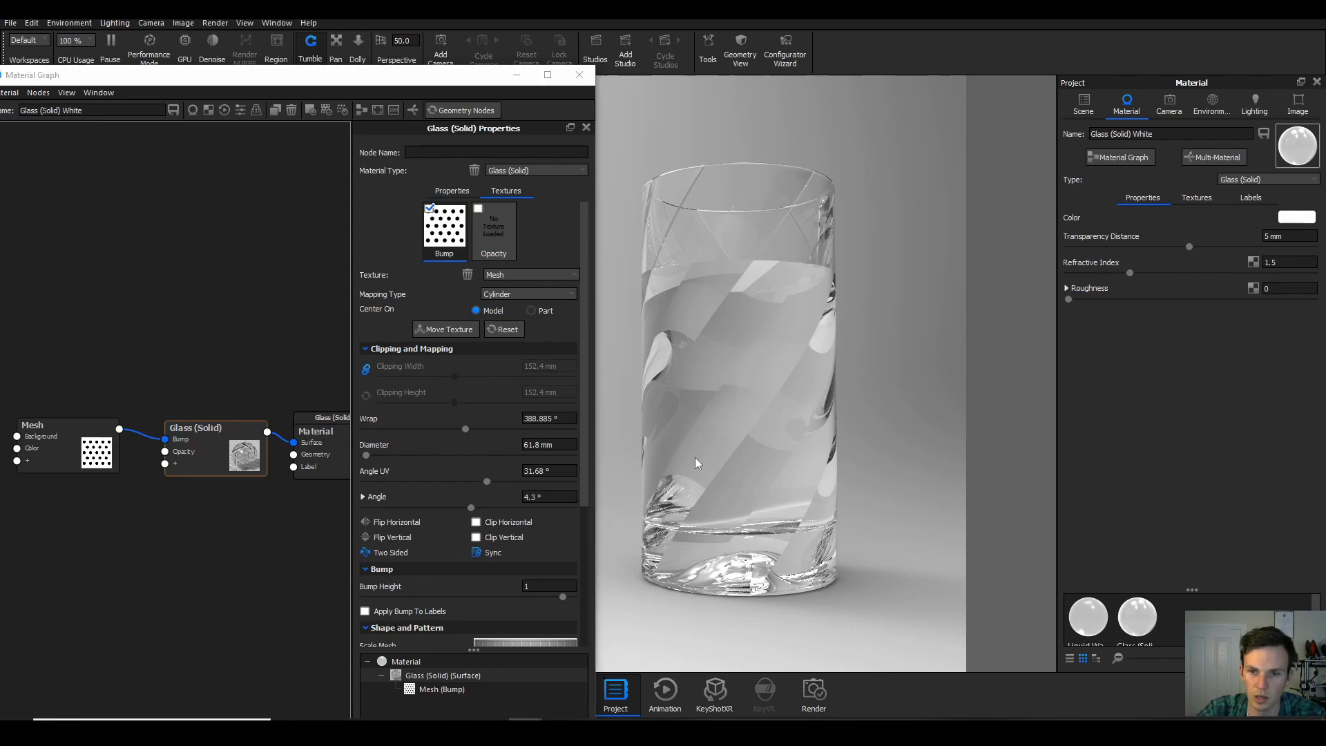
{"action": "scroll", "coordinate": [695, 457], "scroll_direction": "up", "scroll_amount": 3}
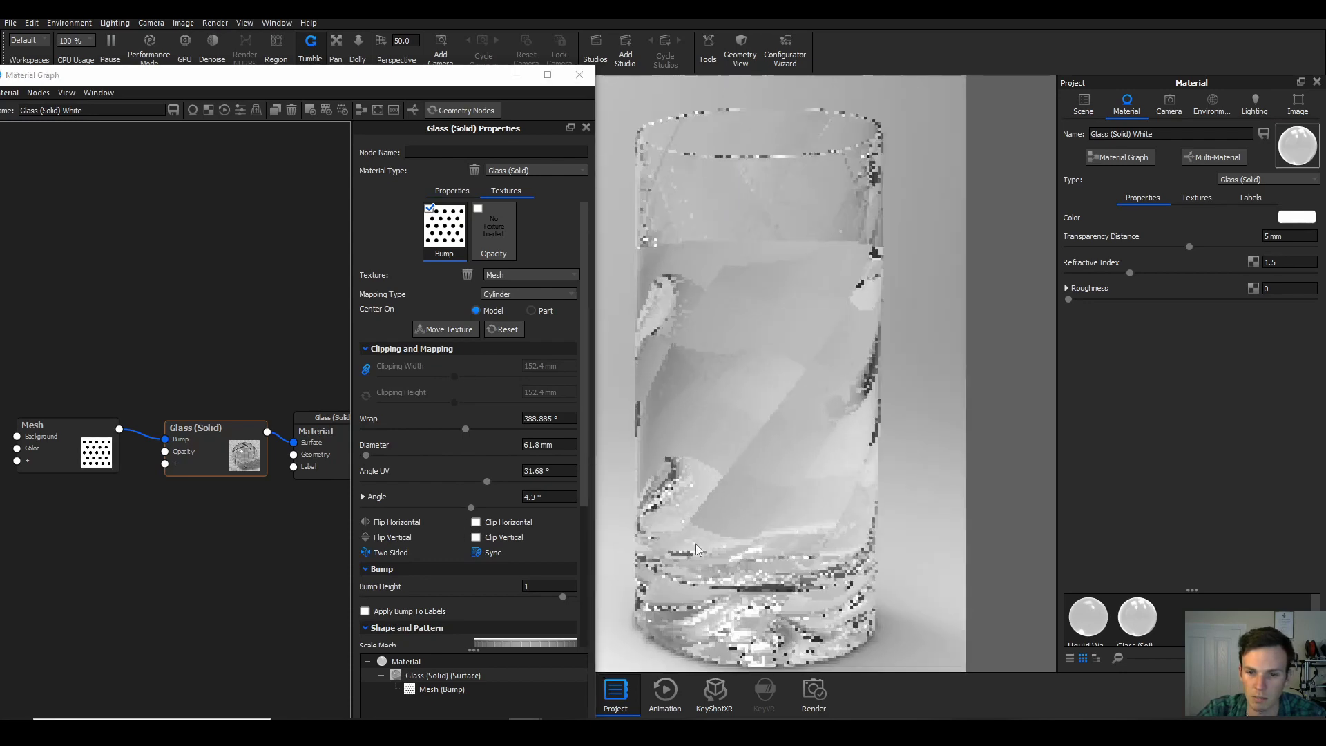
{"action": "scroll", "coordinate": [695, 544], "scroll_direction": "up", "scroll_amount": 3}
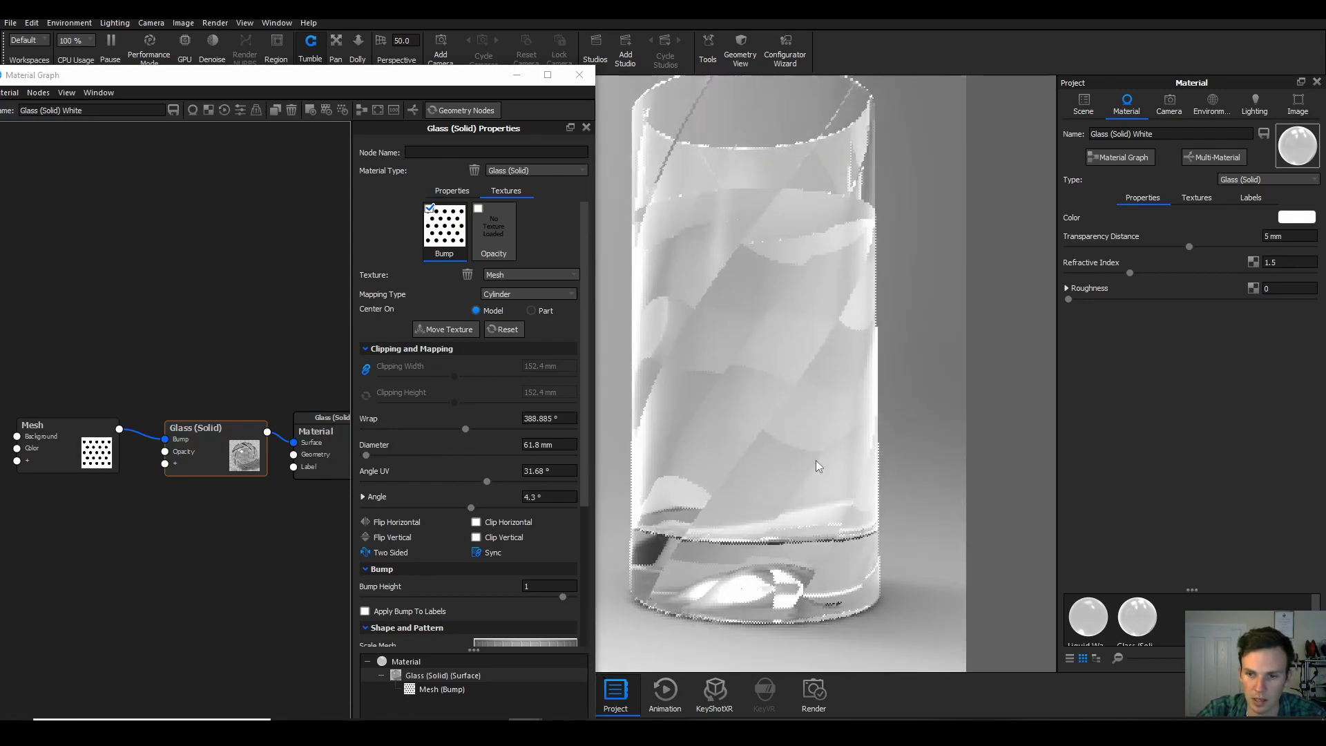
{"action": "scroll", "coordinate": [445, 632], "scroll_direction": "down", "scroll_amount": 3}
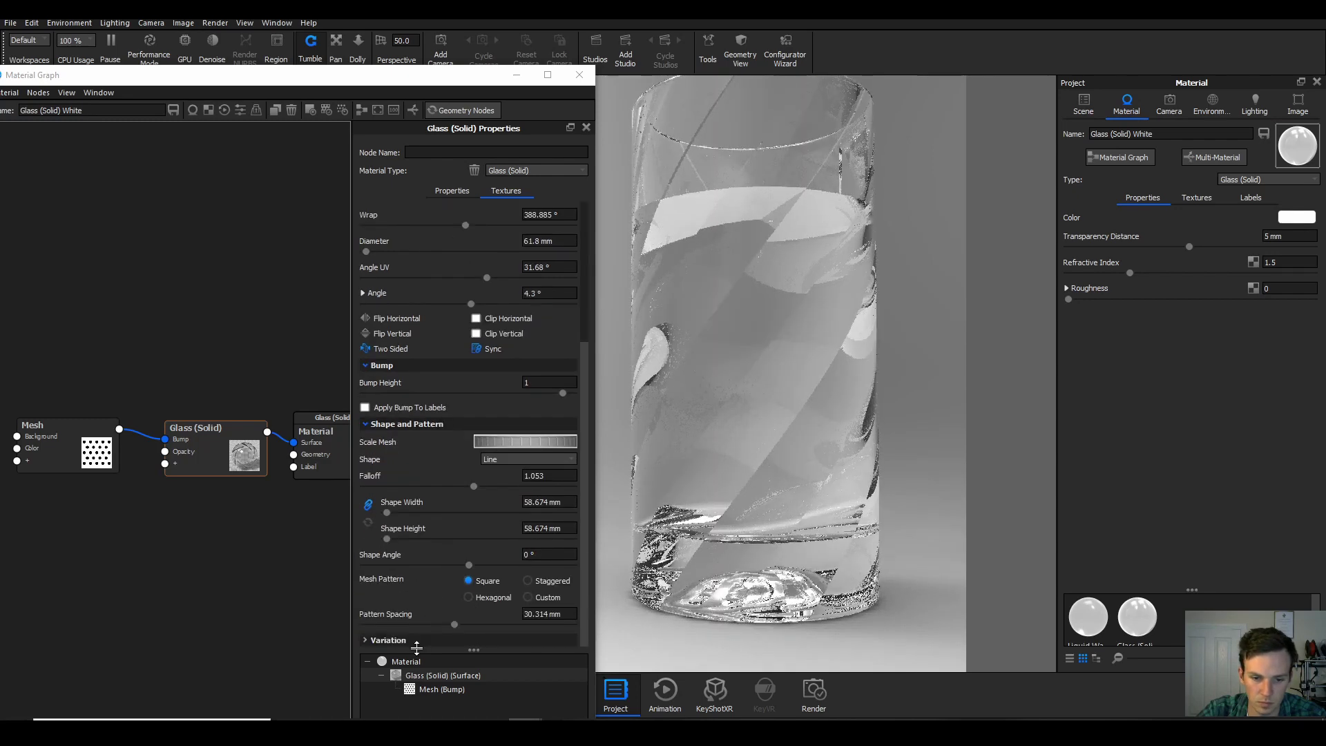
Step: Set the glass Bump Height to -1 and compare with the browser reference
{"action": "left_click_drag", "start_coordinate": [562, 402], "coordinate": [424, 400]}
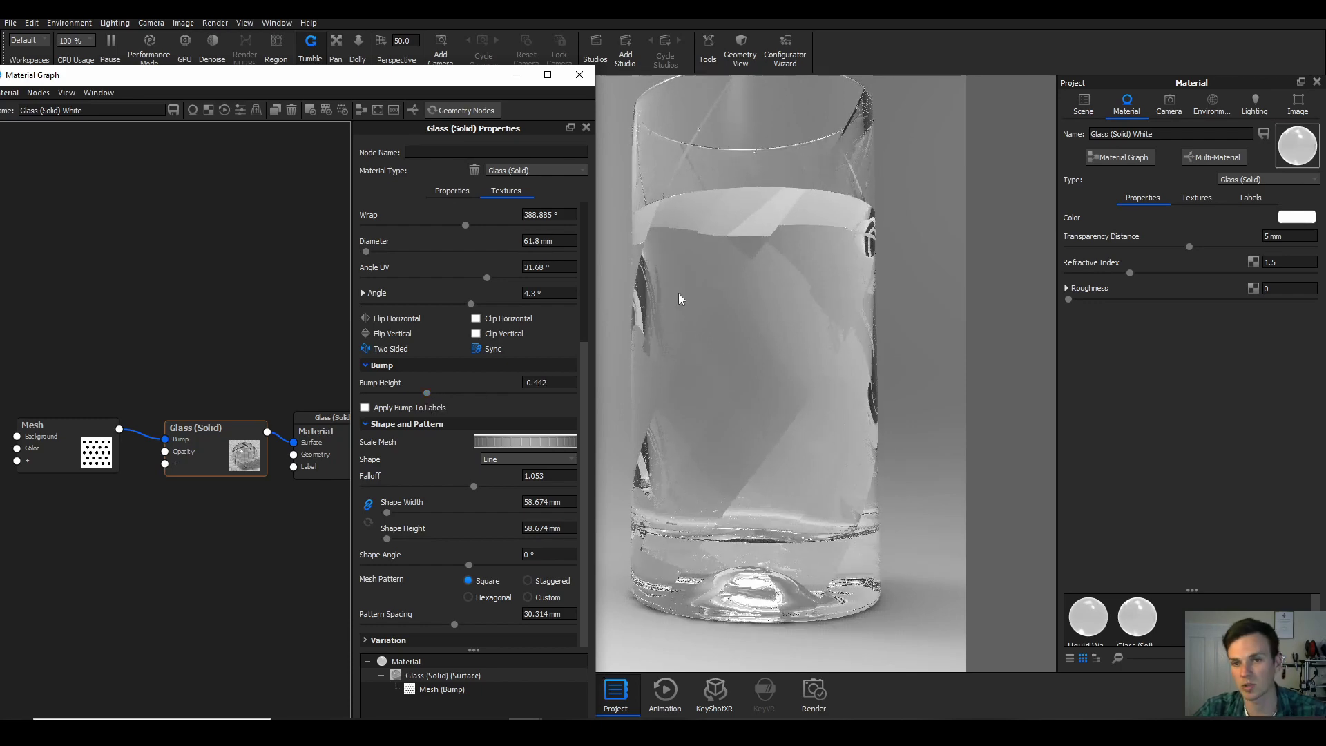
{"action": "left_click_drag", "start_coordinate": [427, 392], "coordinate": [391, 394]}
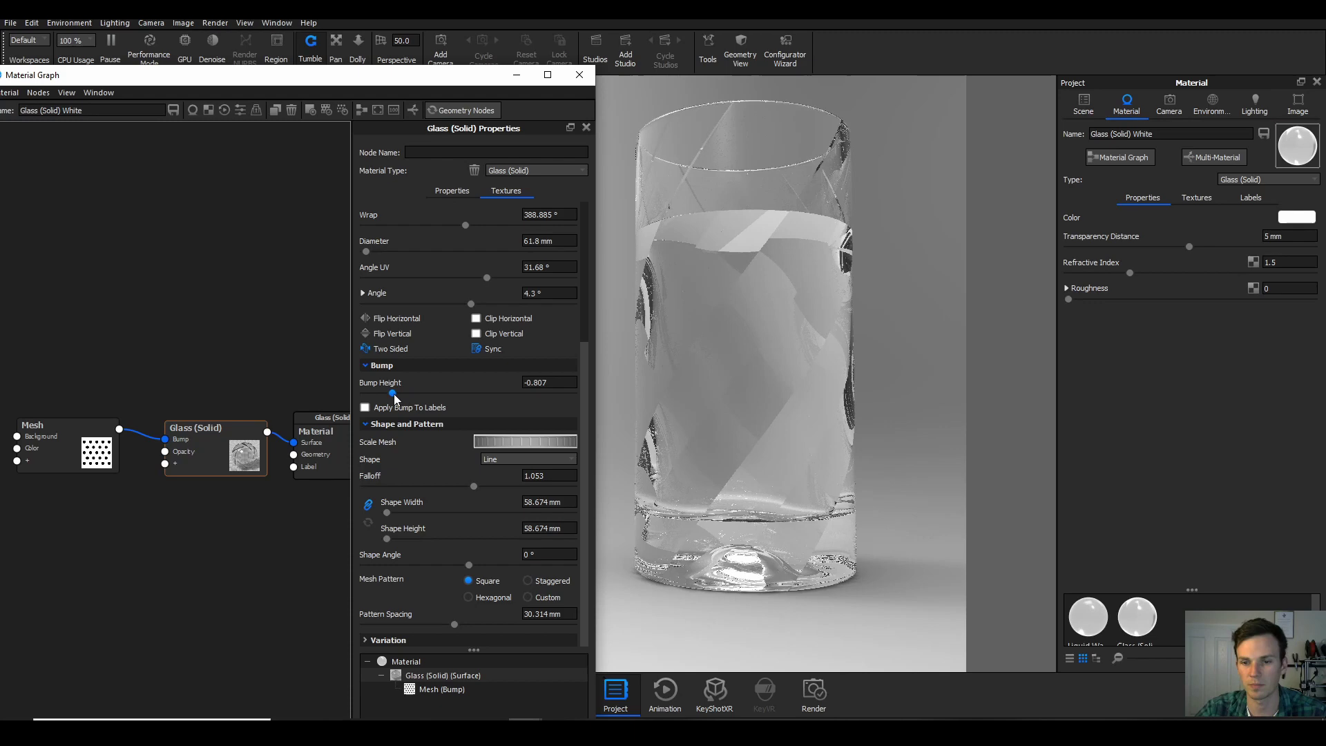
{"action": "left_click", "coordinate": [565, 383]}
{"action": "type", "text": "-1"}
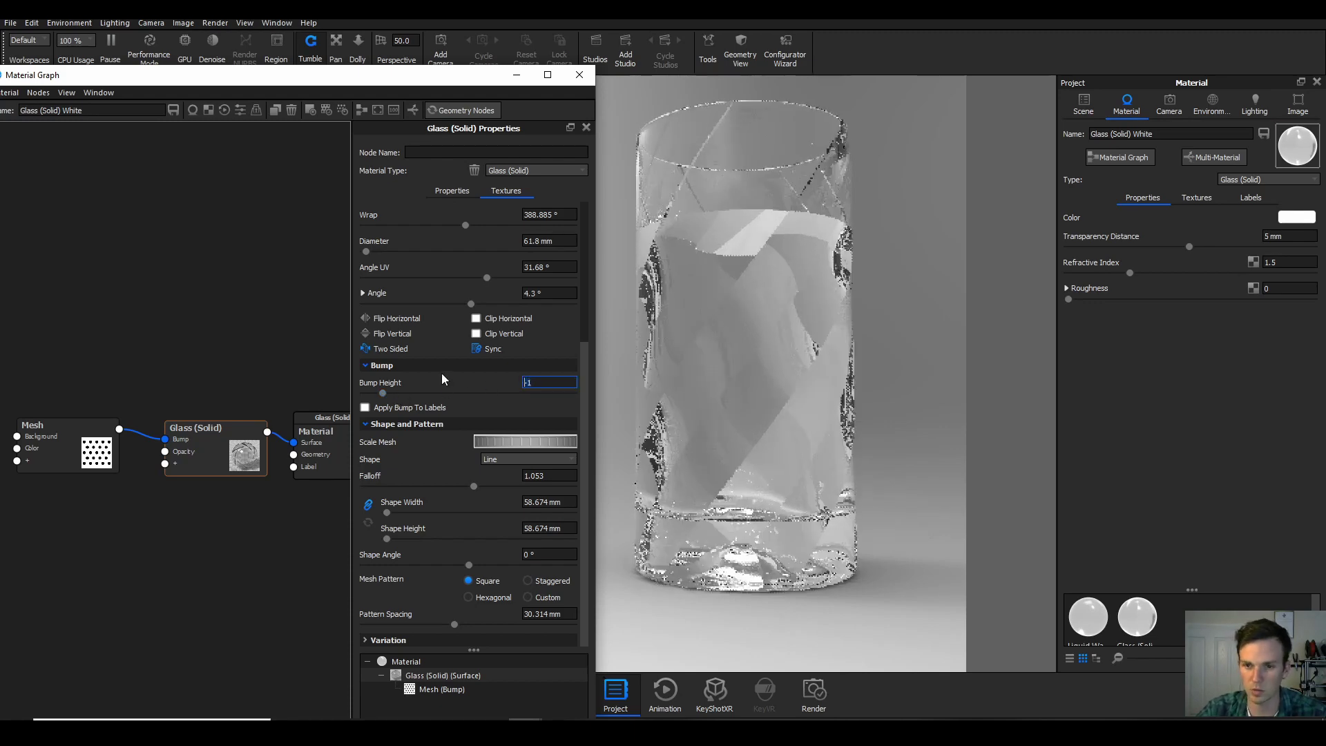
{"action": "scroll", "coordinate": [690, 450], "scroll_direction": "down", "scroll_amount": 5}
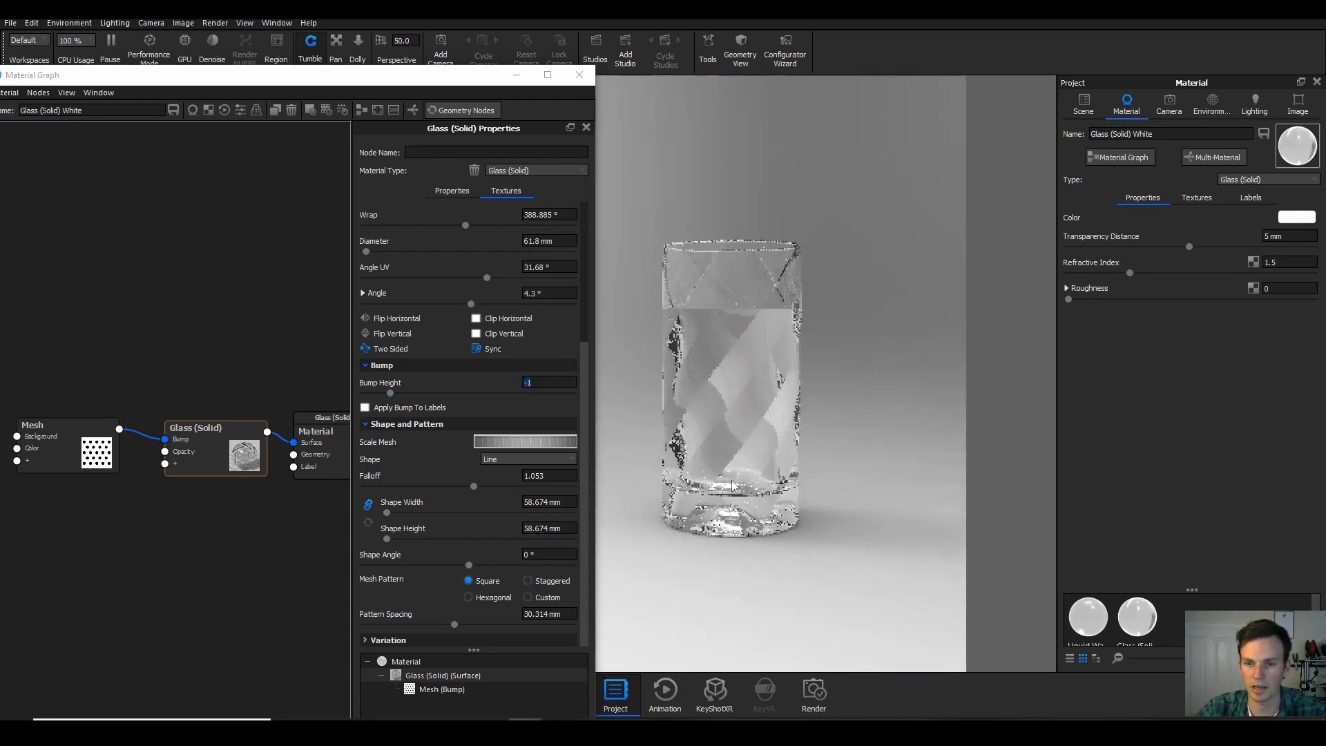
{"action": "scroll", "coordinate": [734, 486], "scroll_direction": "up", "scroll_amount": 2}
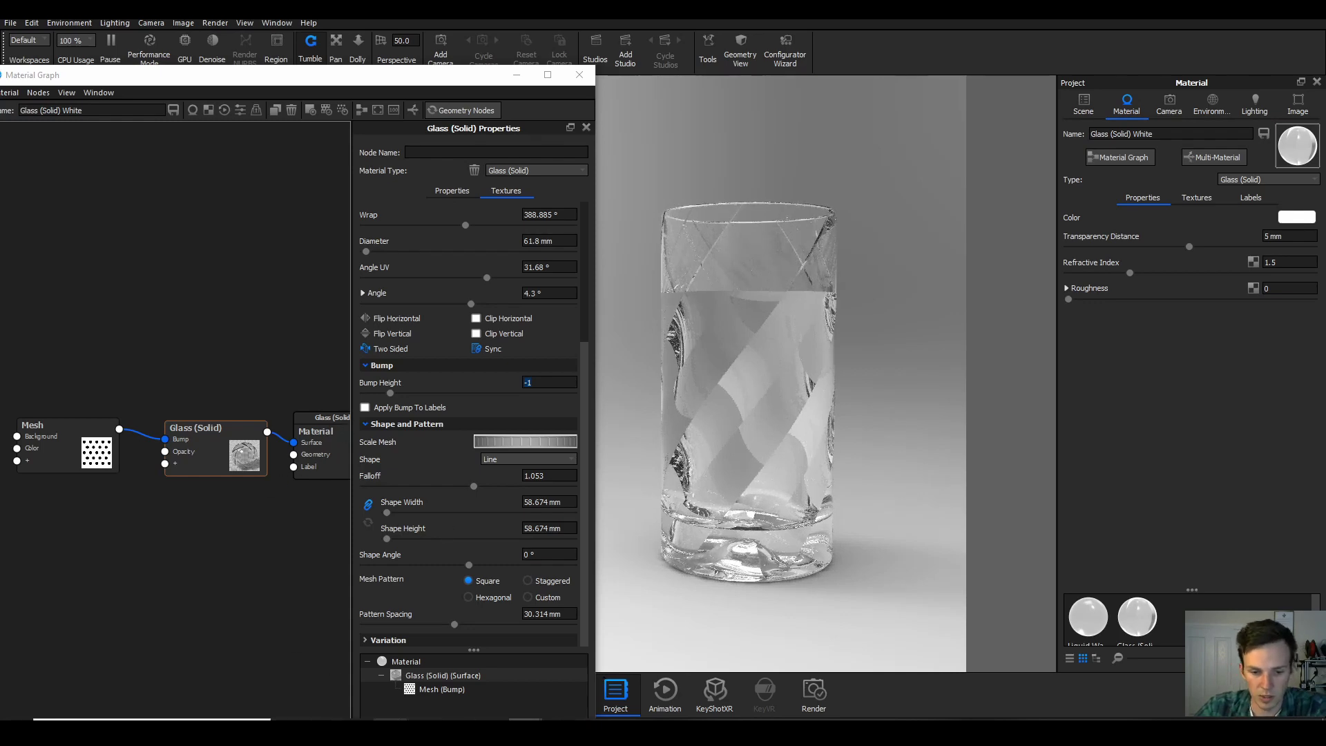
{"action": "key", "text": "alt+Tab"}
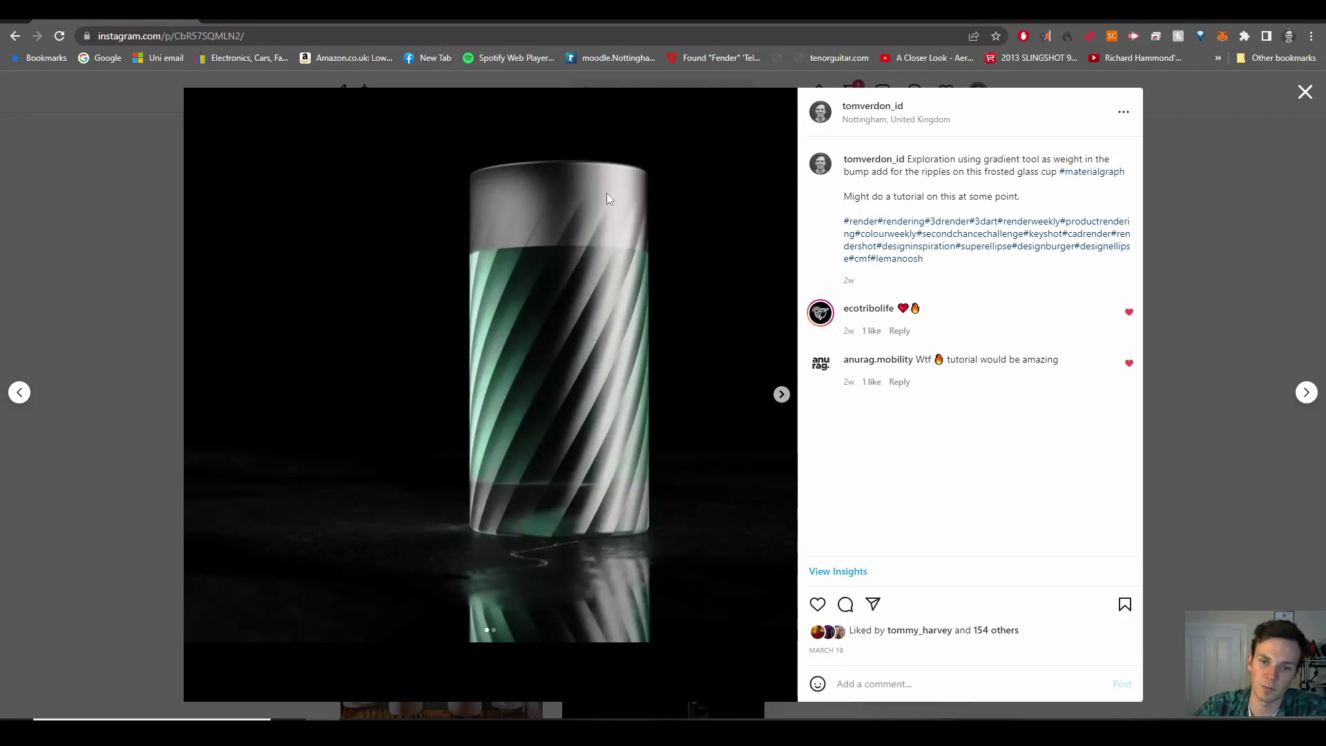
Step: Back in KeyShot, move the Glass (Solid) and Mesh nodes up to make room
{"action": "key", "text": "alt+Tab"}
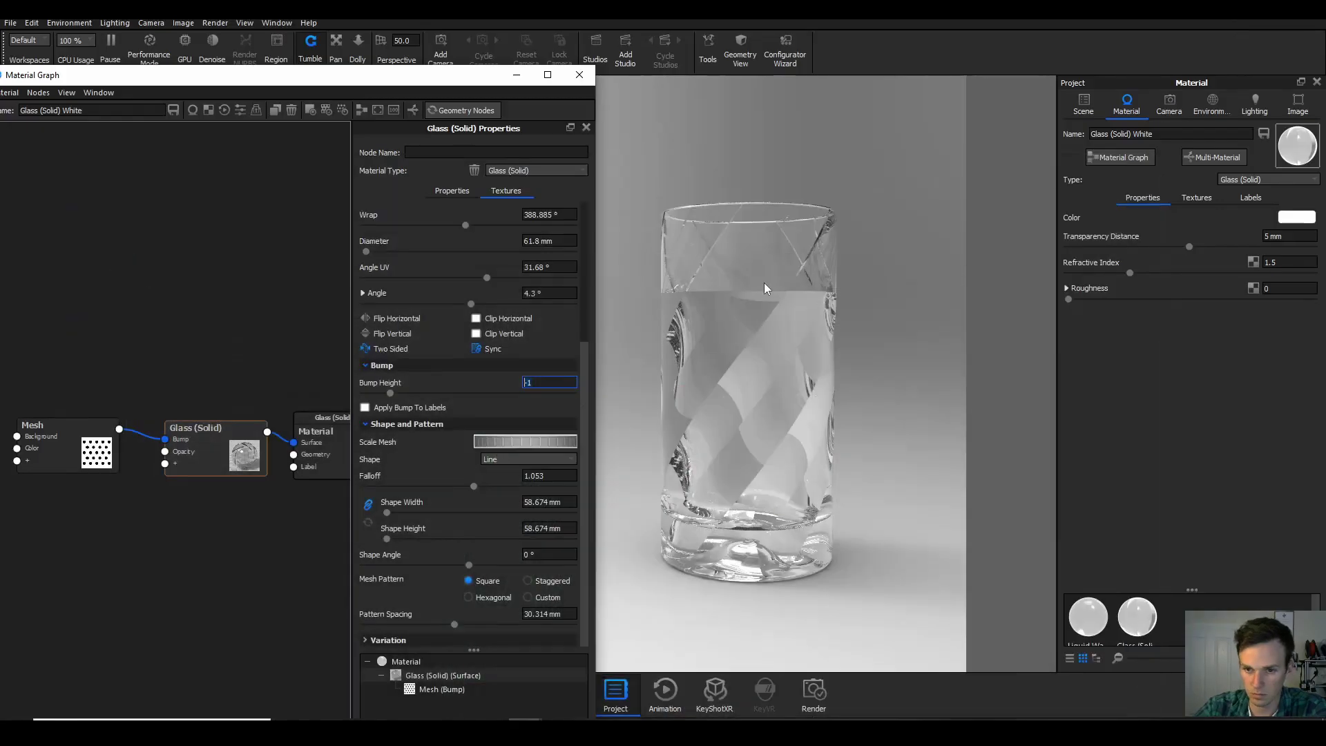
{"action": "left_click_drag", "start_coordinate": [207, 453], "coordinate": [209, 423]}
{"action": "left_click_drag", "start_coordinate": [68, 470], "coordinate": [62, 442]}
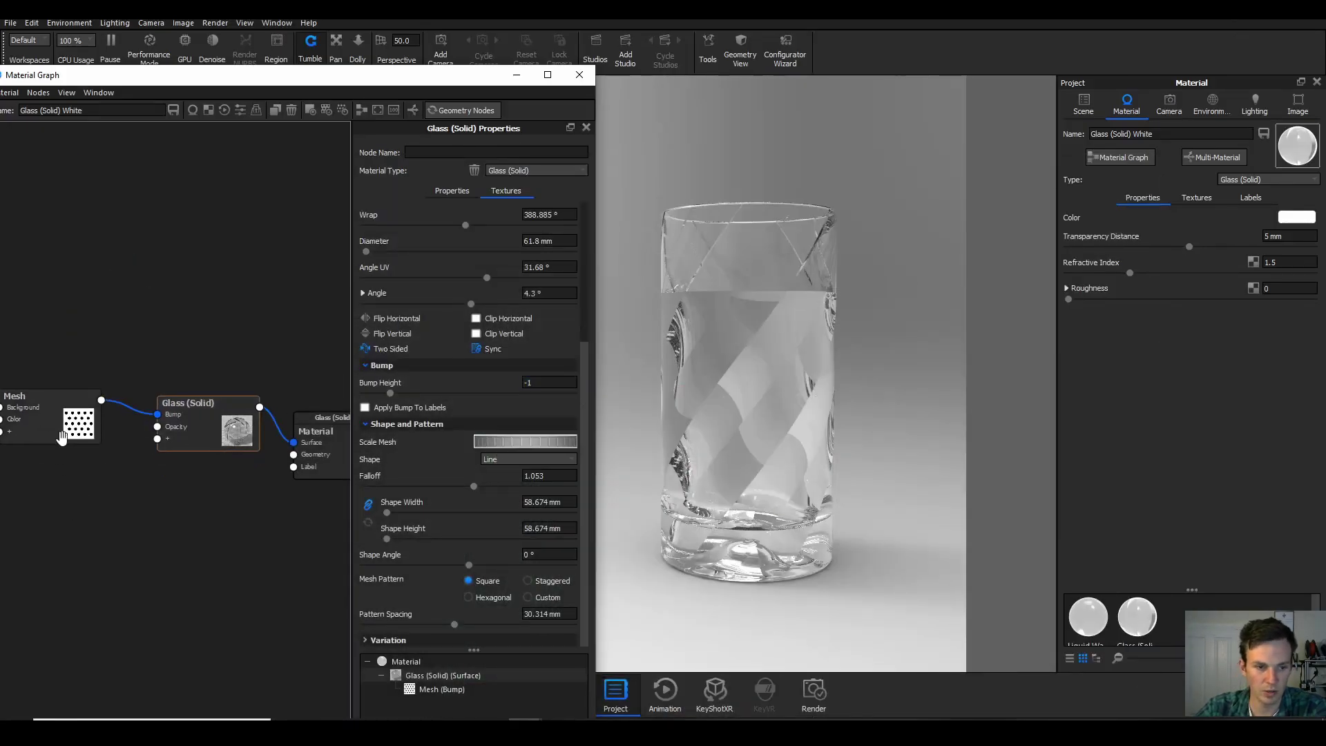
{"action": "left_click_drag", "start_coordinate": [194, 445], "coordinate": [193, 429]}
{"action": "left_click_drag", "start_coordinate": [106, 439], "coordinate": [84, 435]}
Step: Insert a Bump Add node into the Mesh-to-Bump link and tidy the node layout
{"action": "left_click", "coordinate": [128, 396]}
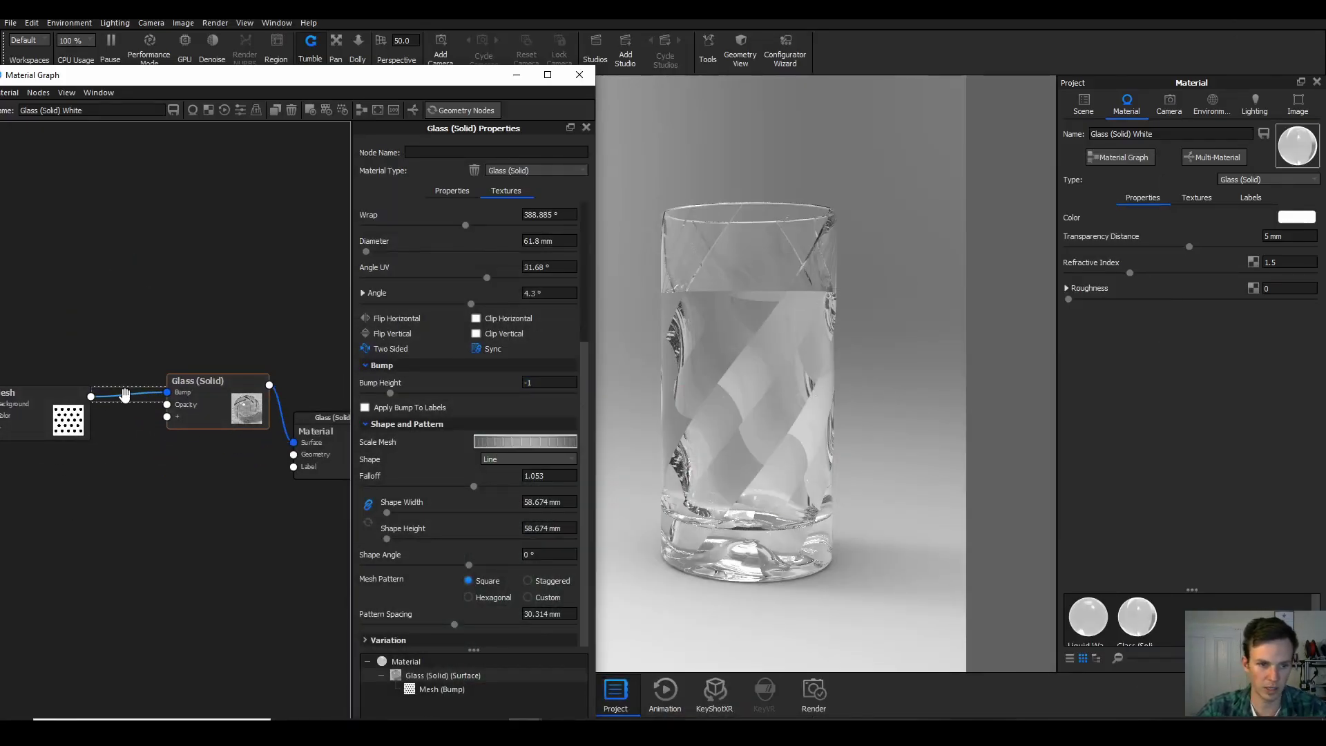
{"action": "right_click", "coordinate": [129, 397]}
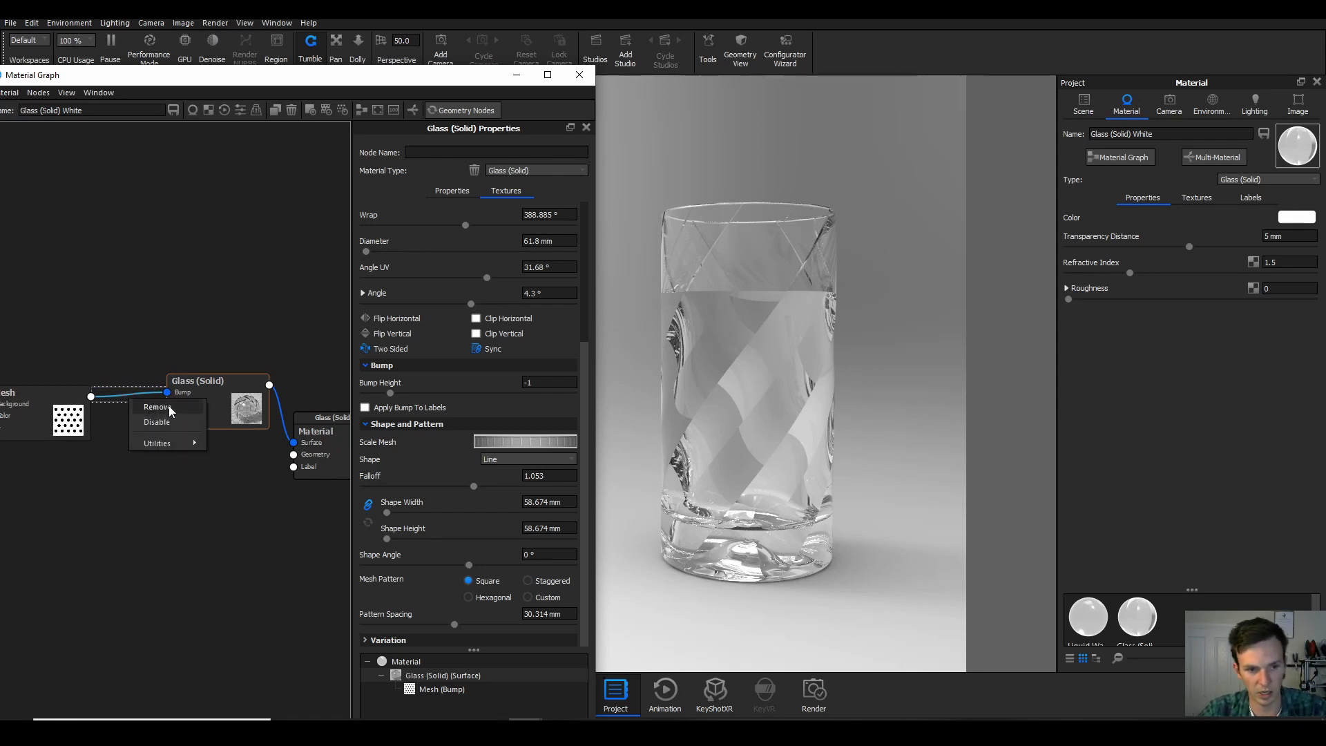
{"action": "mouse_move", "coordinate": [186, 443]}
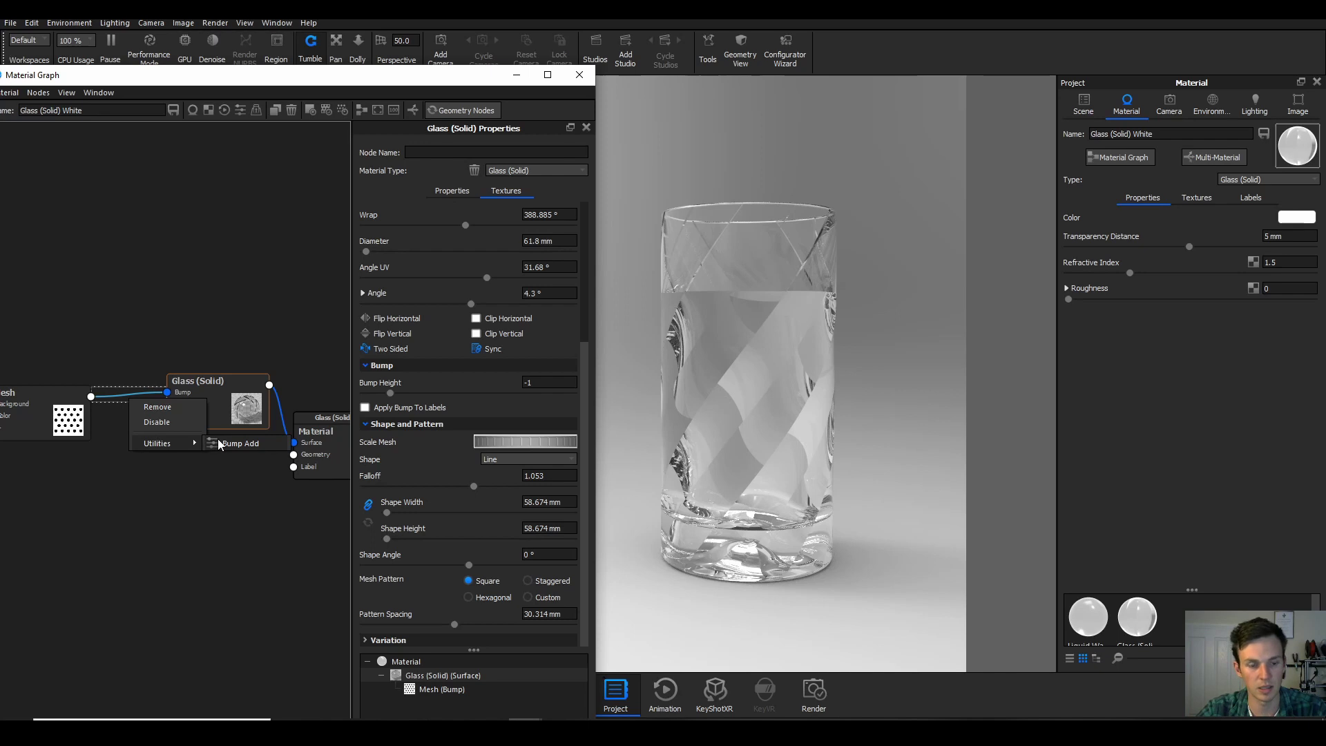
{"action": "left_click", "coordinate": [221, 442]}
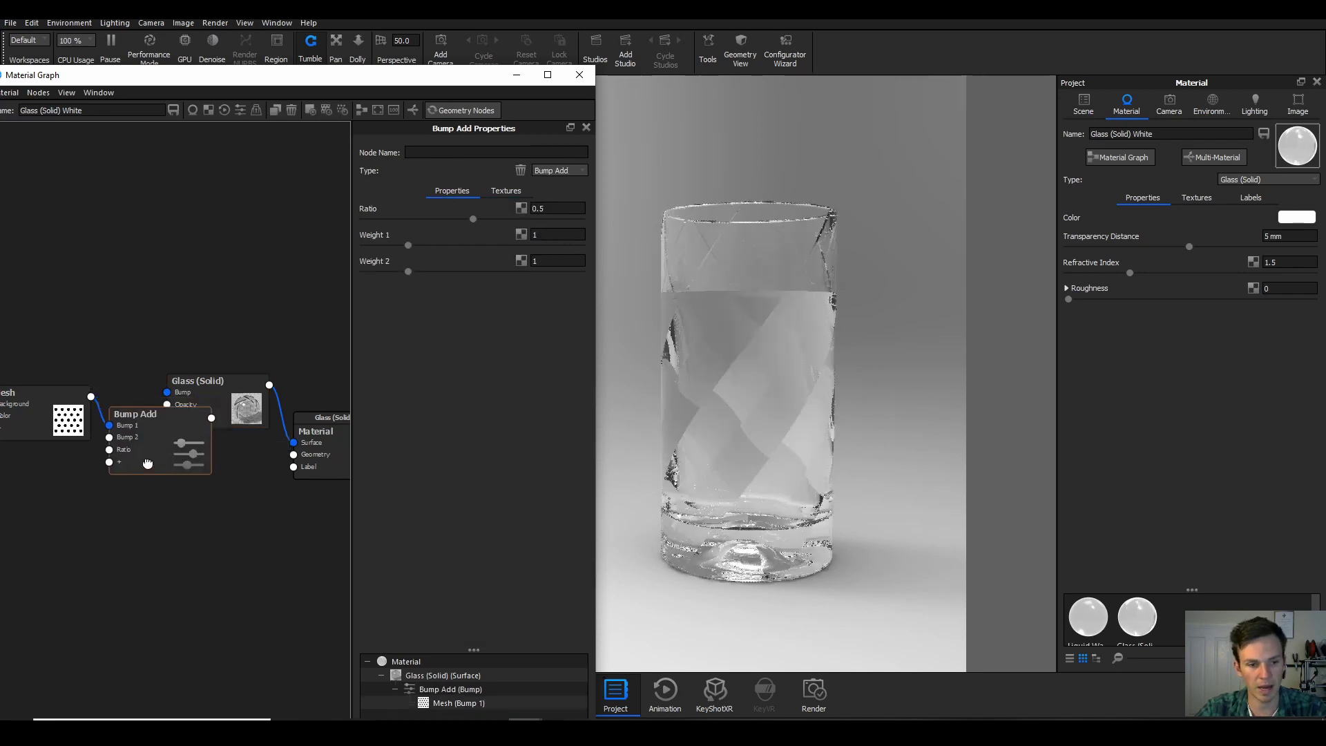
{"action": "scroll", "coordinate": [219, 434], "scroll_direction": "down", "scroll_amount": 2}
{"action": "left_click_drag", "start_coordinate": [56, 442], "coordinate": [249, 377]}
{"action": "left_click_drag", "start_coordinate": [138, 470], "coordinate": [166, 413]}
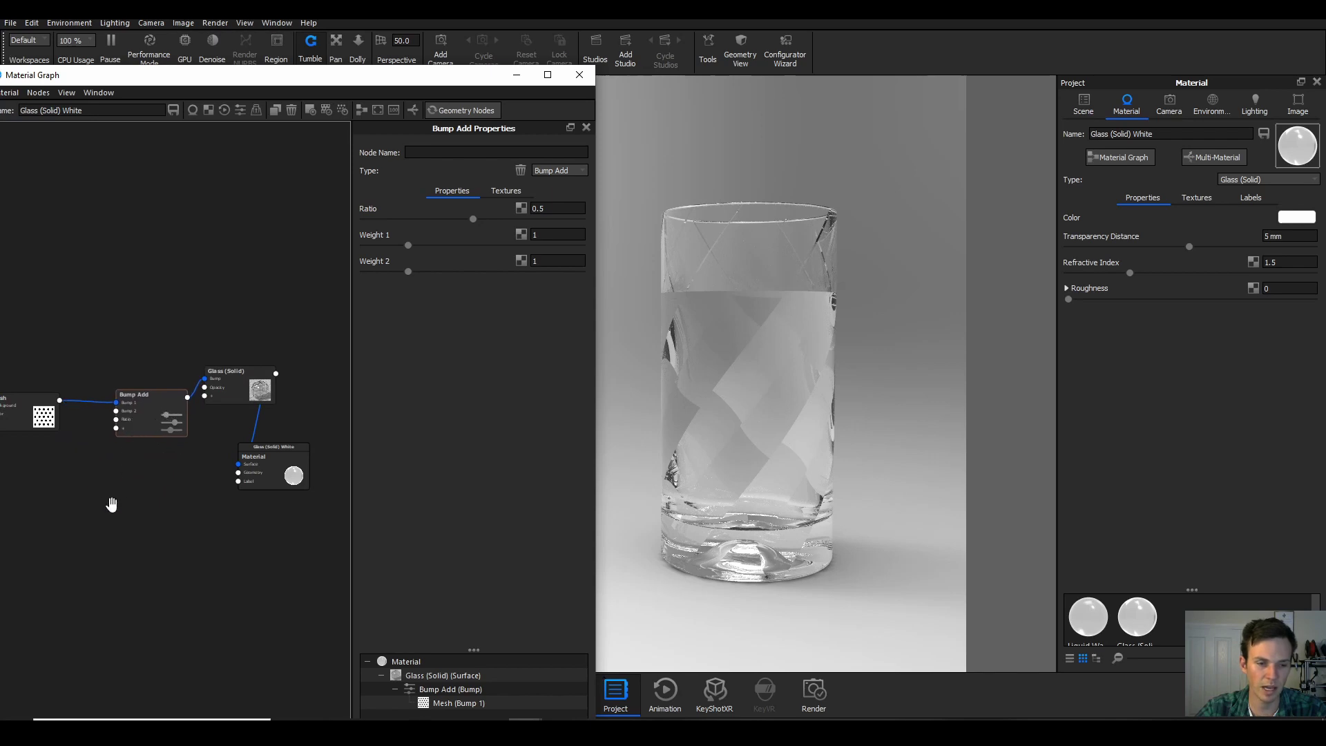
Step: Add a Color Gradient texture node, preview it alone, and pull its black end toward the middle
{"action": "right_click", "coordinate": [83, 495]}
{"action": "mouse_move", "coordinate": [130, 535]}
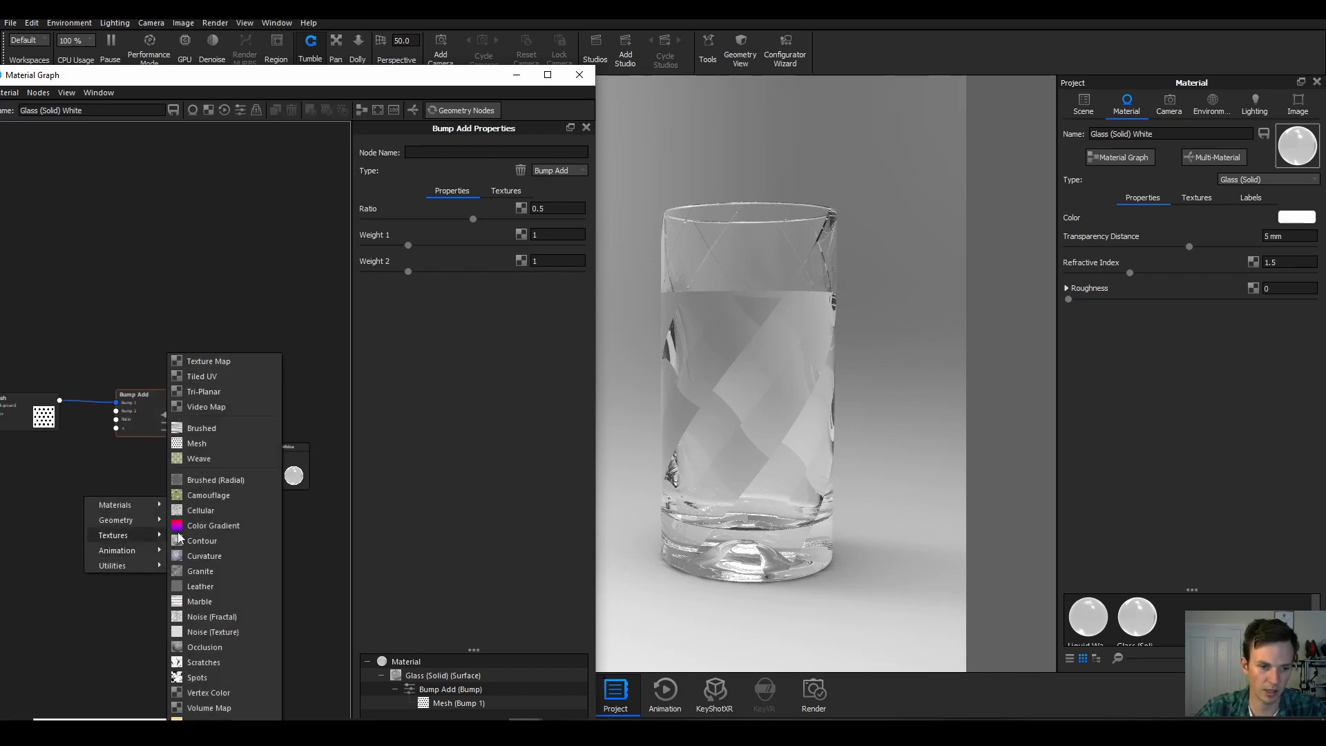
{"action": "left_click", "coordinate": [221, 528]}
{"action": "double_click", "coordinate": [113, 507]}
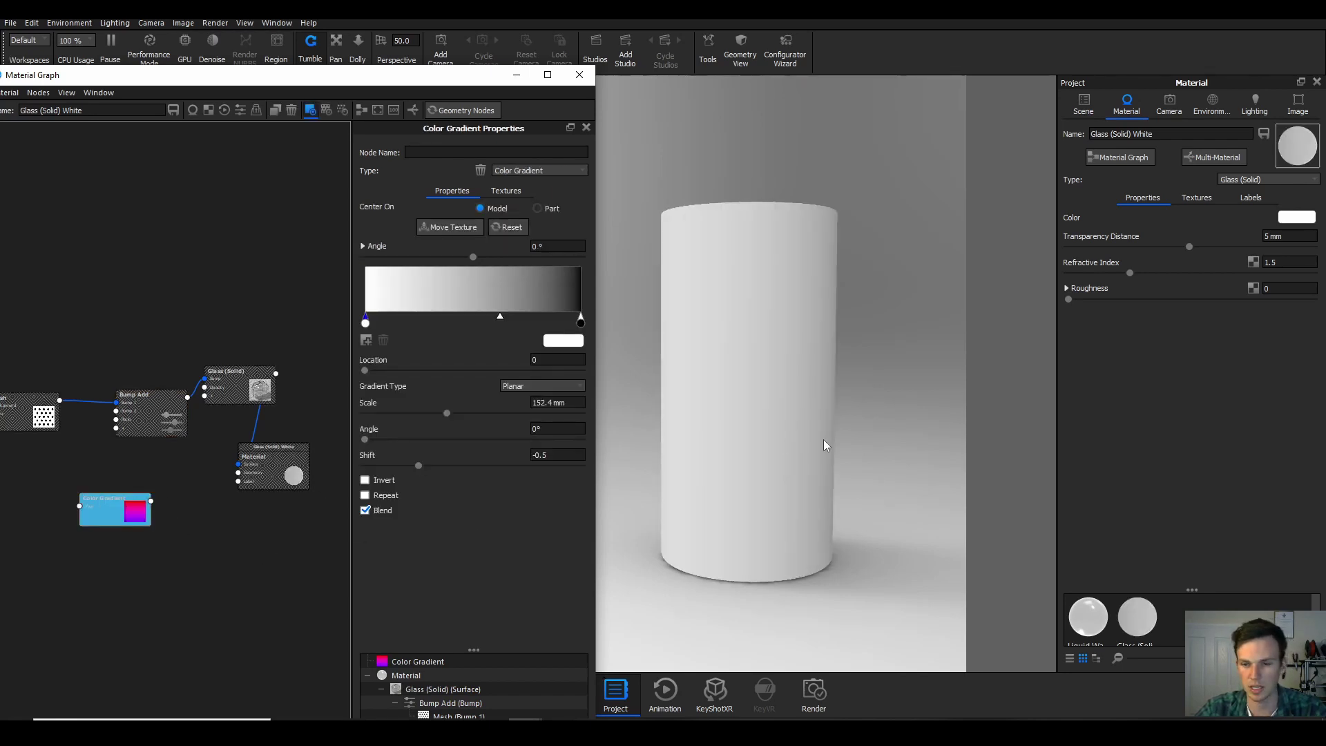
{"action": "left_click_drag", "start_coordinate": [581, 322], "coordinate": [463, 339]}
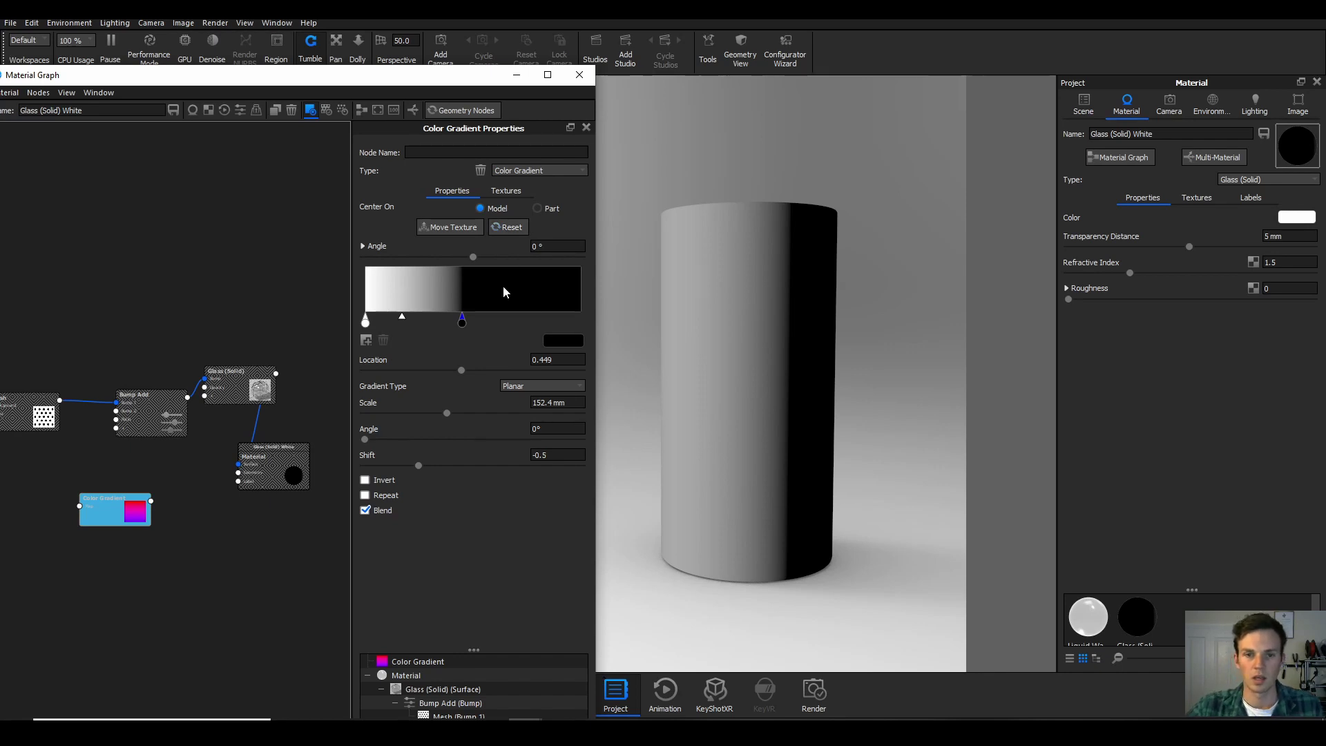
Step: Rotate the gradient 90° to run vertically, move it up the cup, and shift the black stop right
{"action": "left_click", "coordinate": [467, 230]}
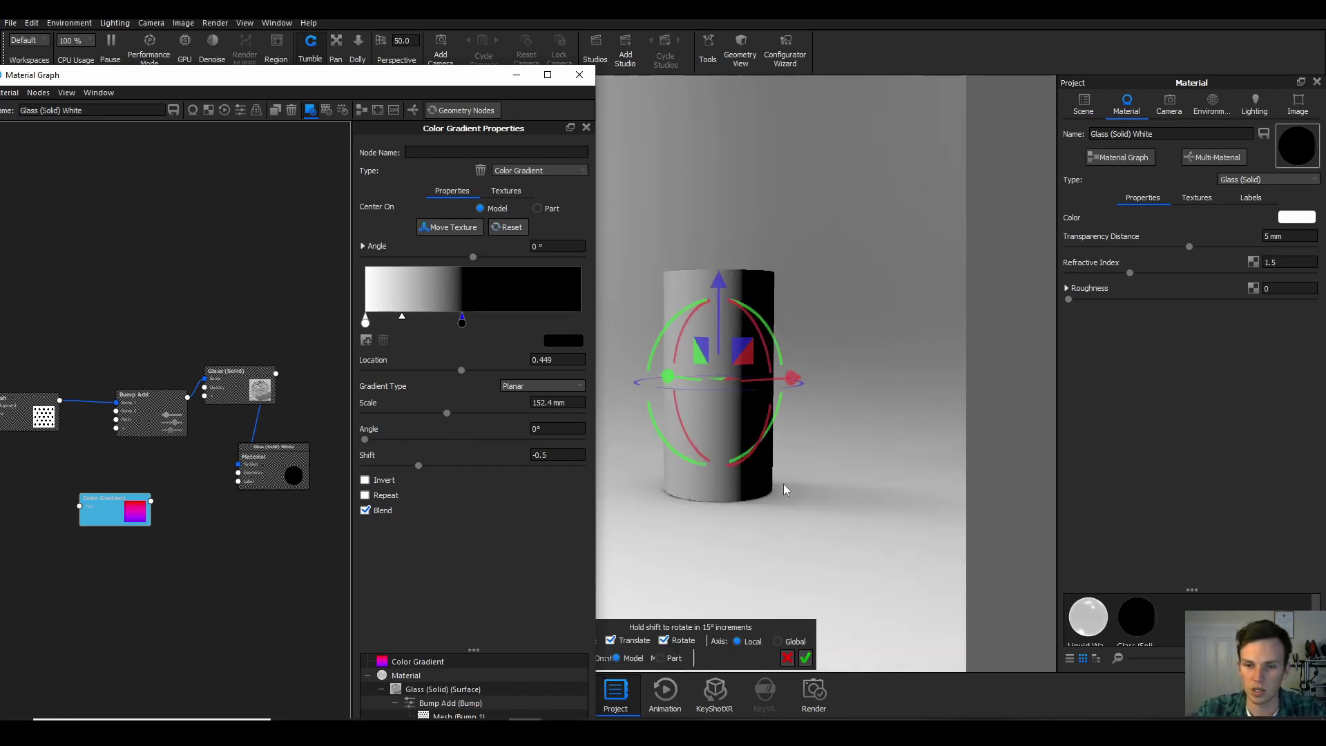
{"action": "left_click_drag", "start_coordinate": [783, 485], "coordinate": [745, 387]}
{"action": "left_click_drag", "start_coordinate": [763, 311], "coordinate": [630, 322], "text": "shift"}
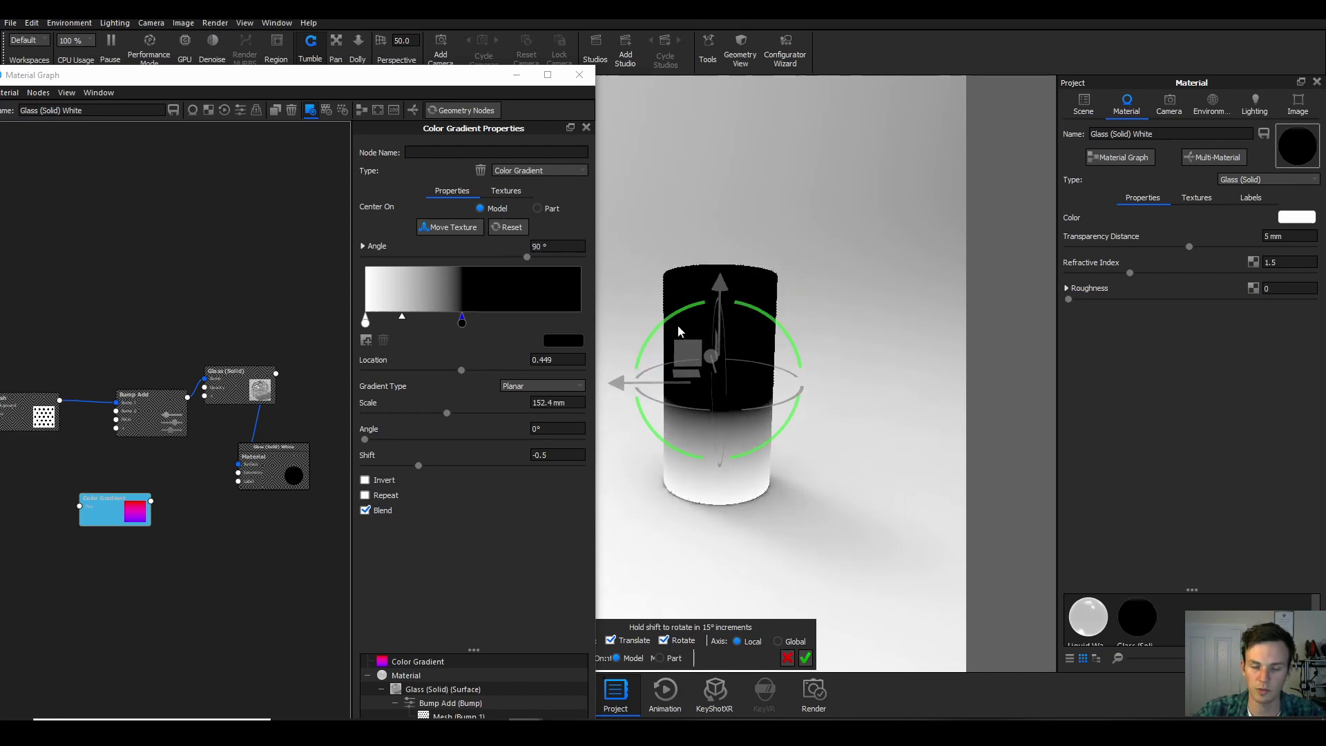
{"action": "left_click_drag", "start_coordinate": [720, 284], "coordinate": [718, 181]}
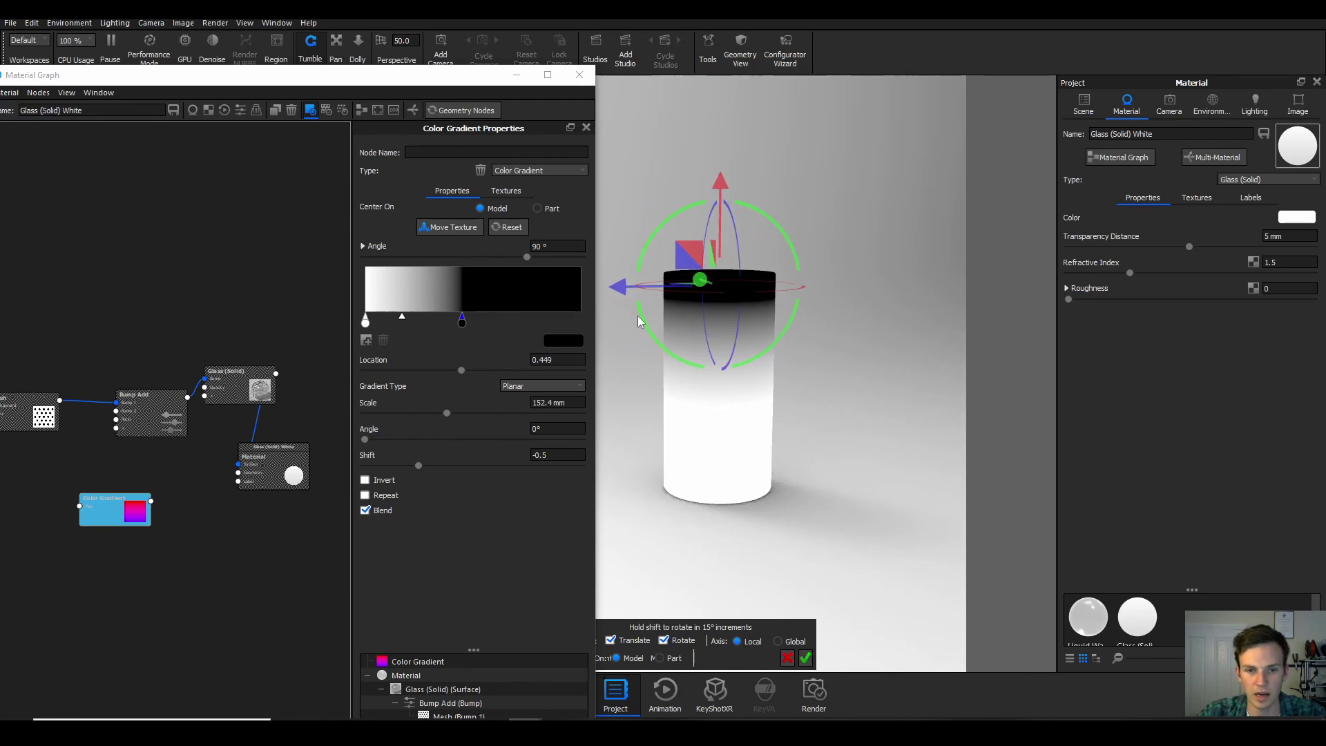
{"action": "left_click_drag", "start_coordinate": [463, 326], "coordinate": [390, 317]}
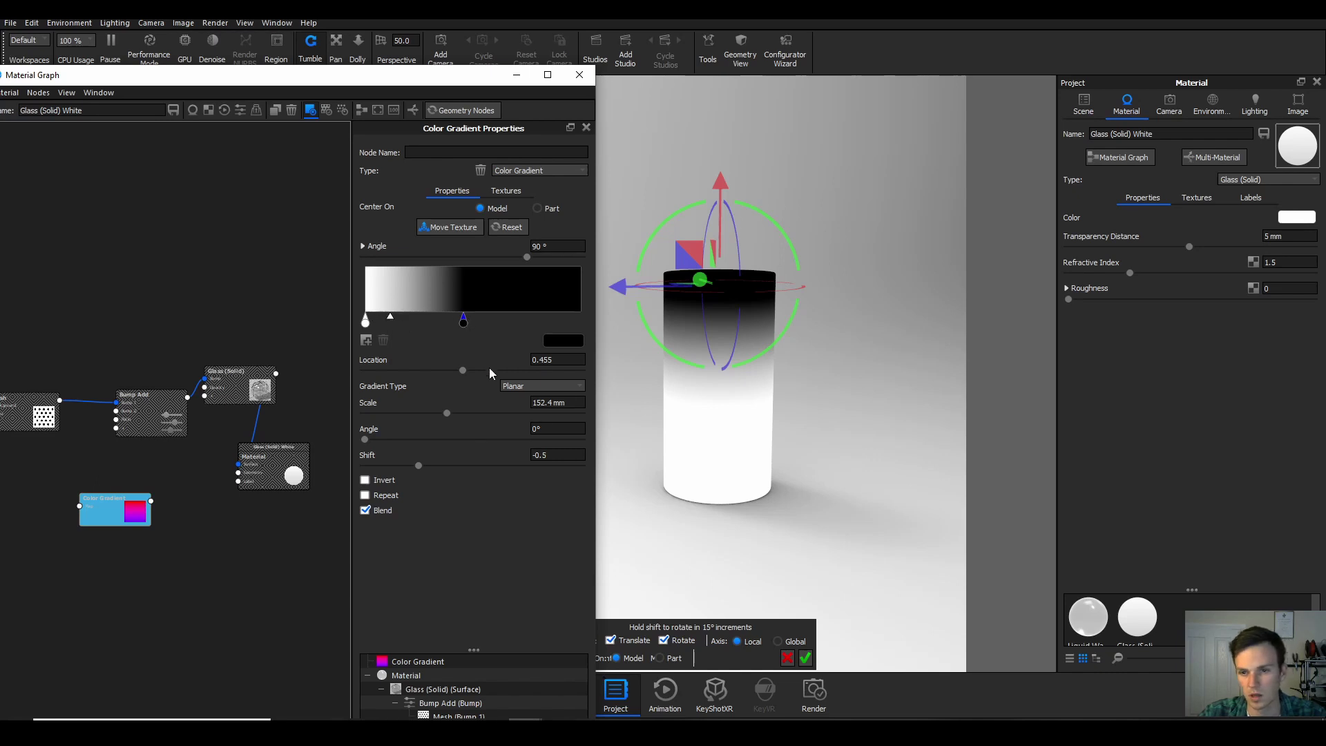
{"action": "left_click", "coordinate": [806, 657]}
{"action": "left_click_drag", "start_coordinate": [116, 500], "coordinate": [51, 467]}
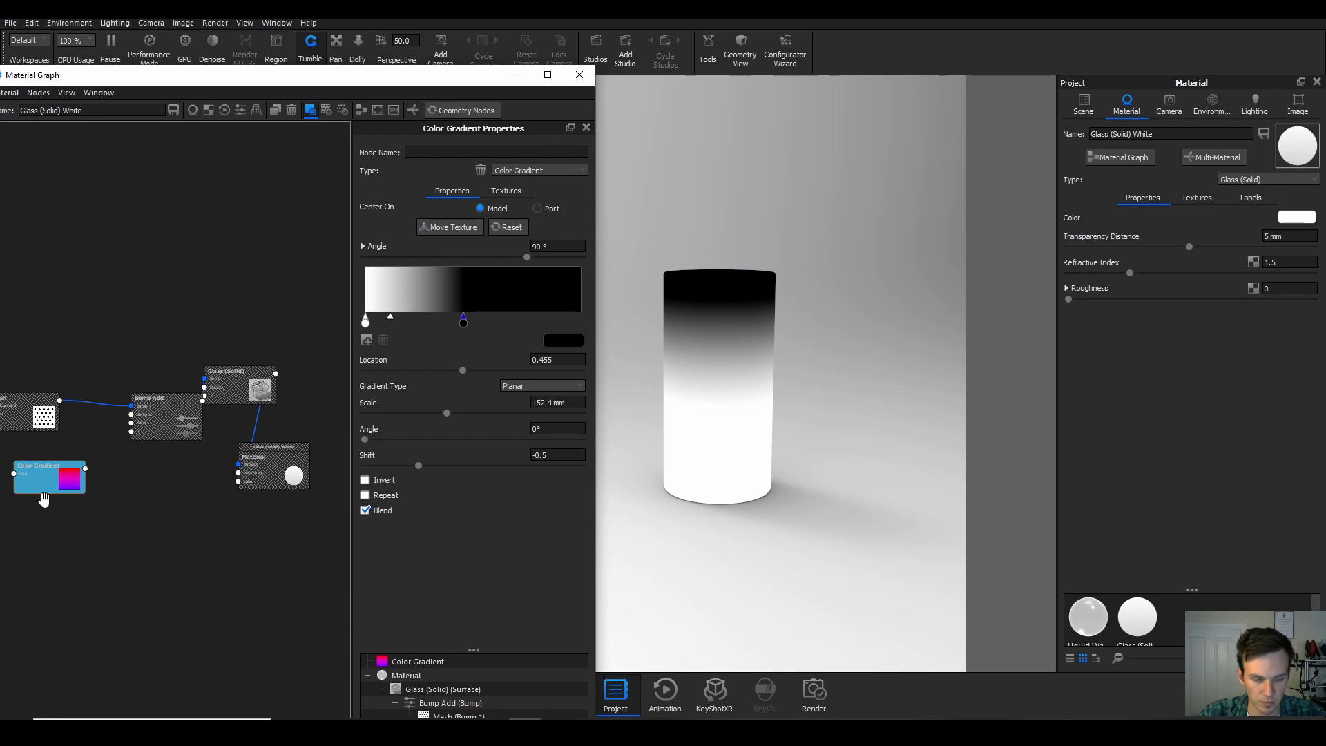
Step: Wire the Color Gradient into Bump Add's Weight 1 and set glass roughness to 0.0594
{"action": "left_click_drag", "start_coordinate": [85, 469], "coordinate": [164, 458]}
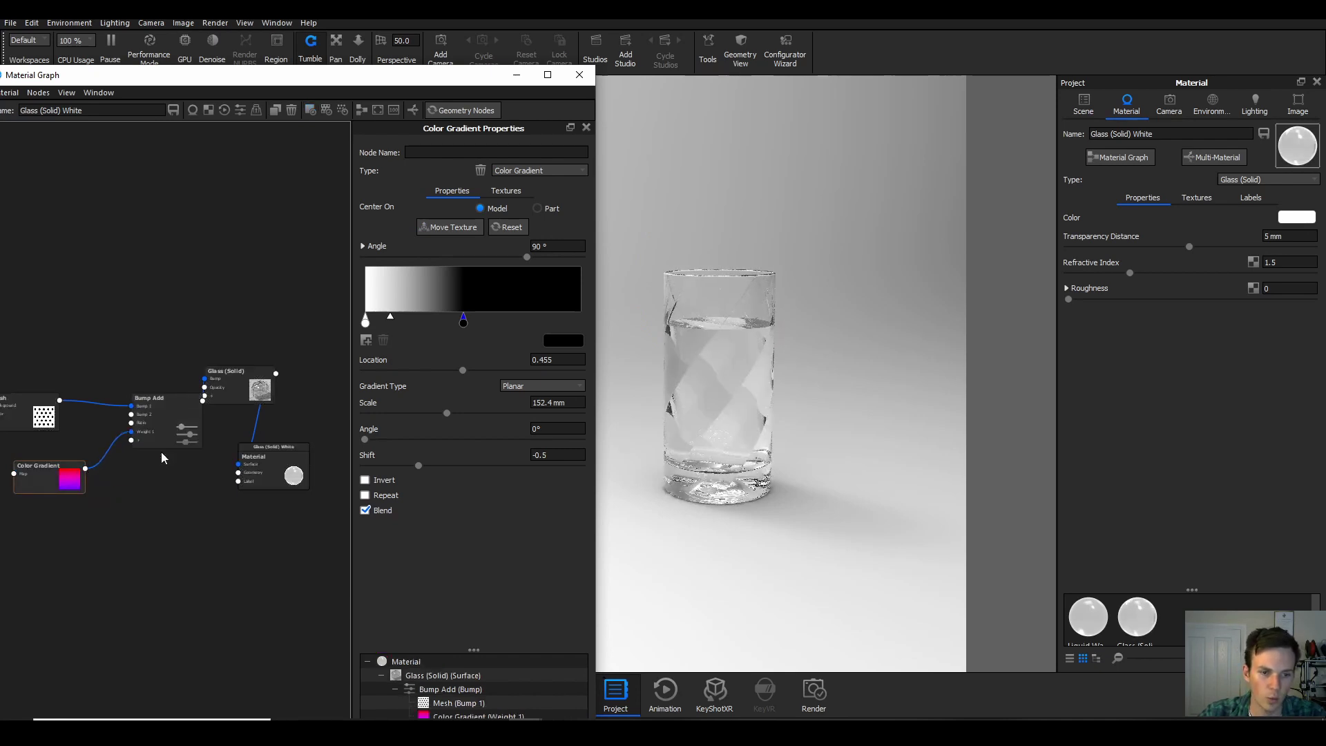
{"action": "scroll", "coordinate": [706, 365], "scroll_direction": "up", "scroll_amount": 5}
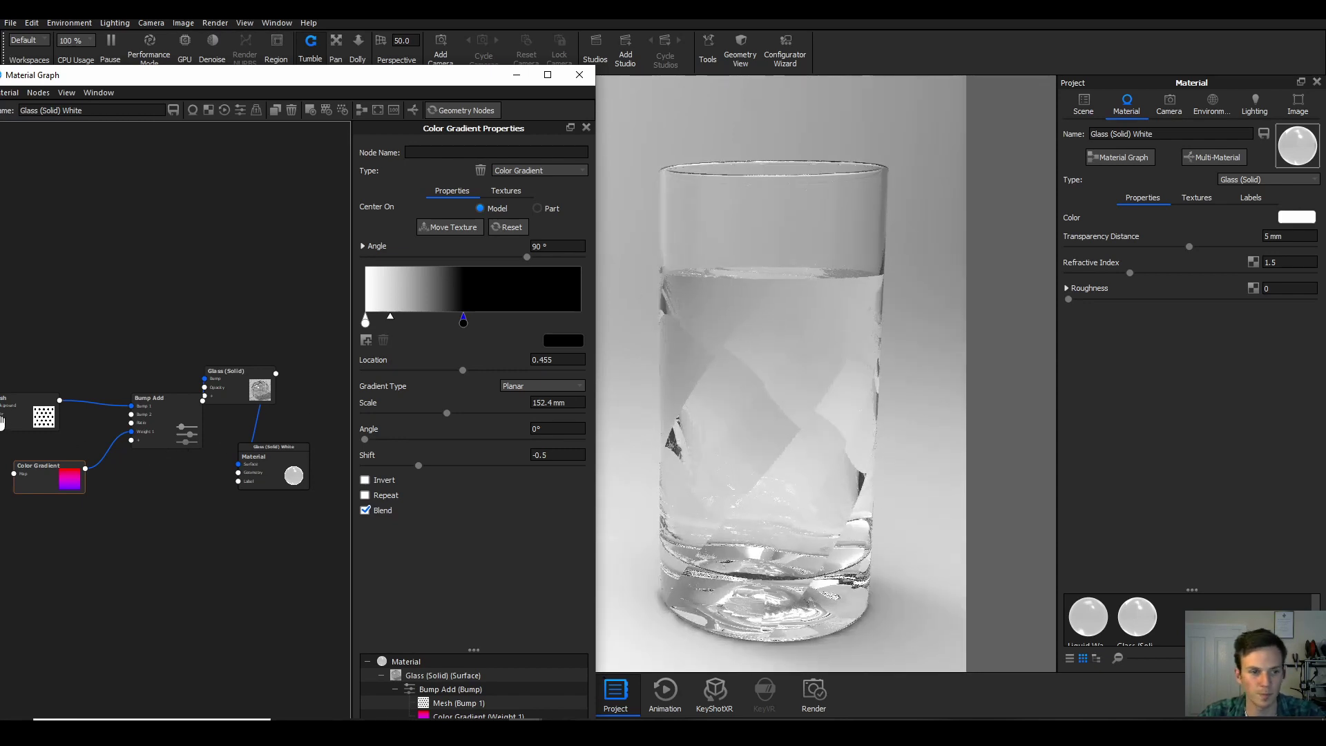
{"action": "left_click_drag", "start_coordinate": [16, 403], "coordinate": [44, 405]}
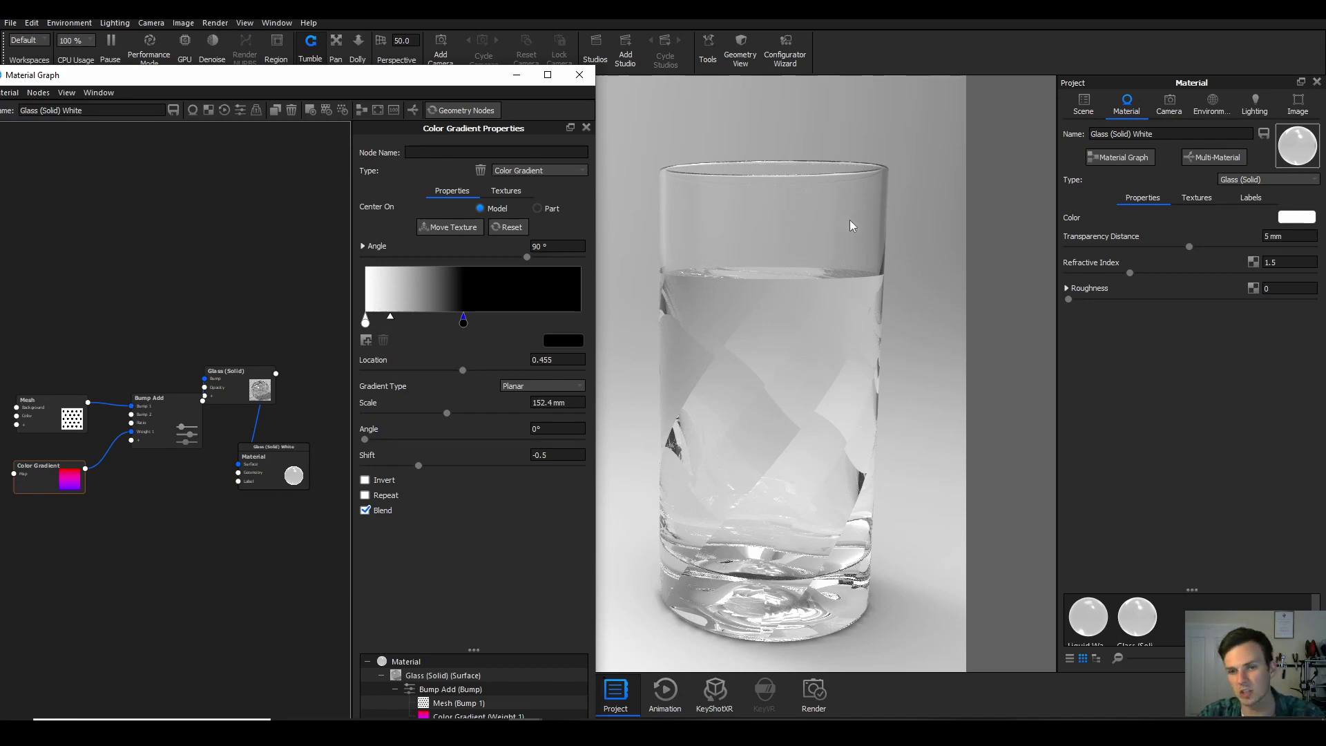
{"action": "left_click_drag", "start_coordinate": [775, 274], "coordinate": [758, 449]}
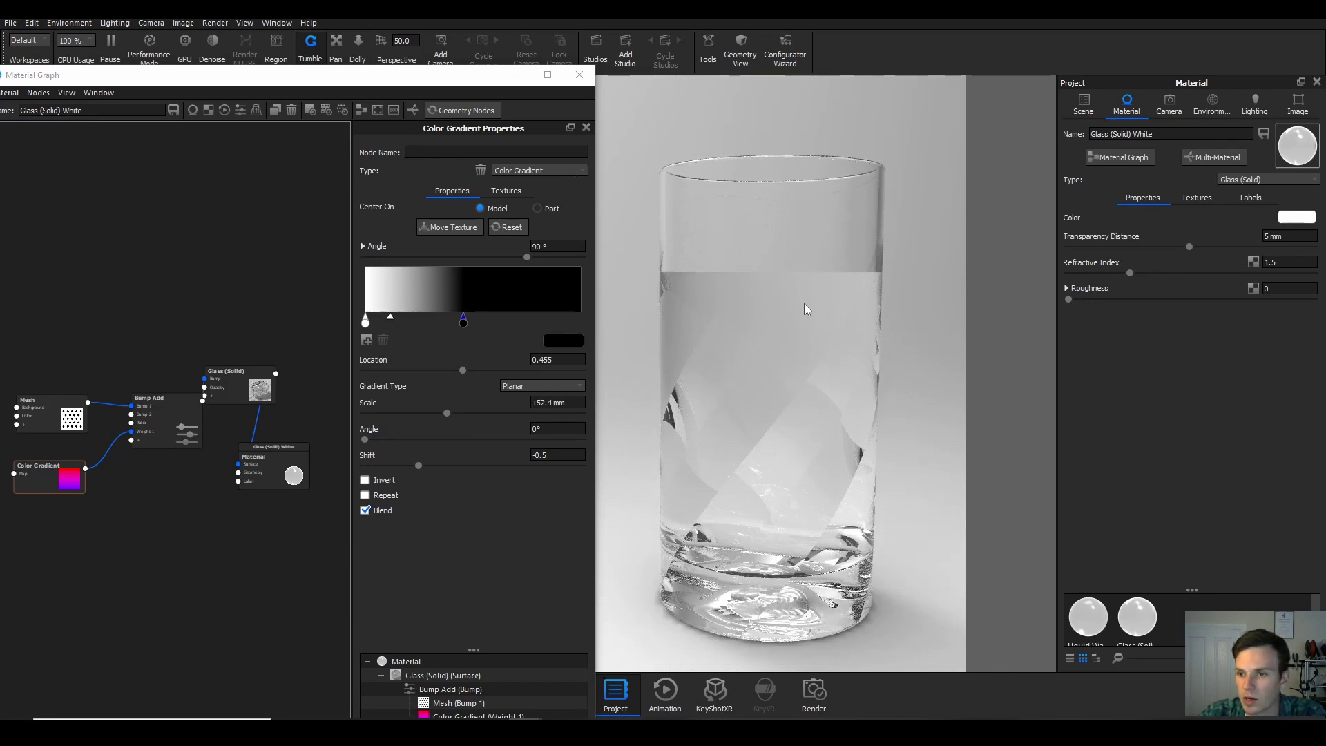
{"action": "left_click_drag", "start_coordinate": [1071, 304], "coordinate": [1146, 312]}
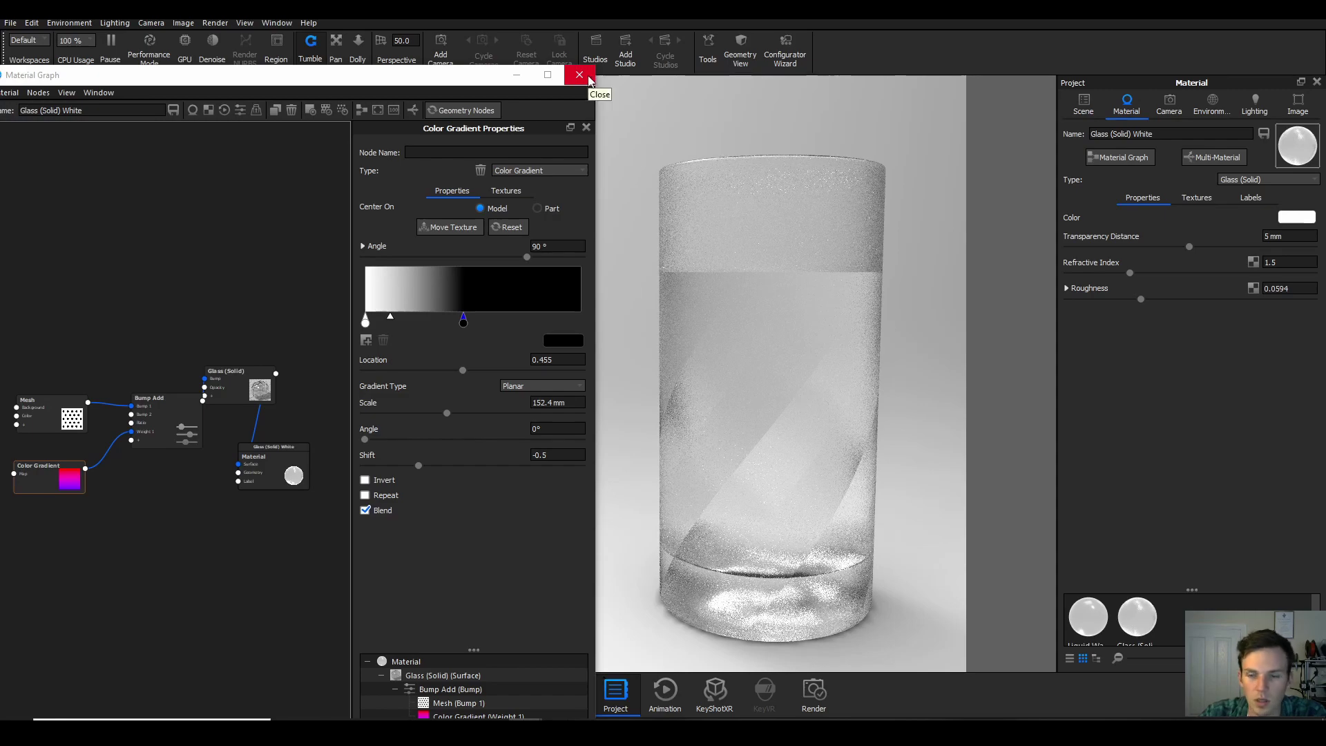
Step: Shrink the Mesh node's bump shapes to 31.443 mm with 16.245 mm spacing
{"action": "left_click", "coordinate": [589, 78]}
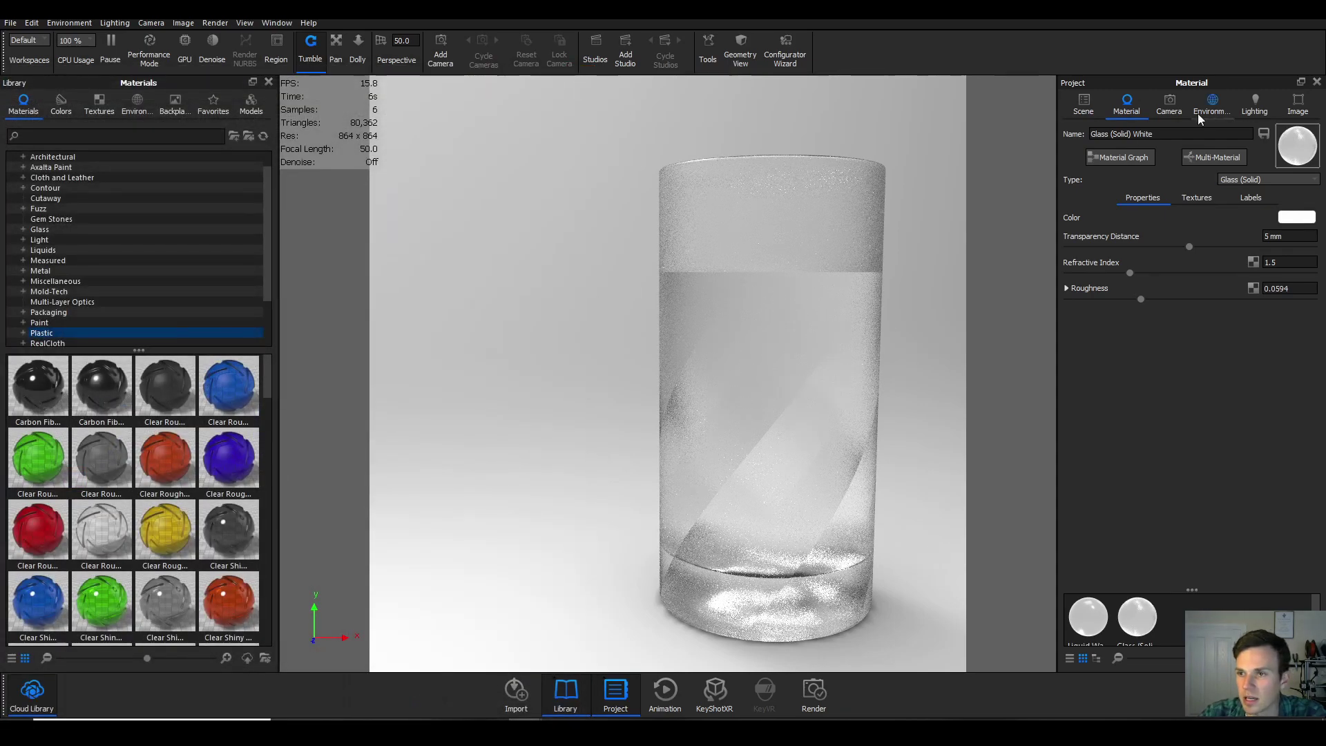
{"action": "left_click_drag", "start_coordinate": [700, 435], "coordinate": [715, 489]}
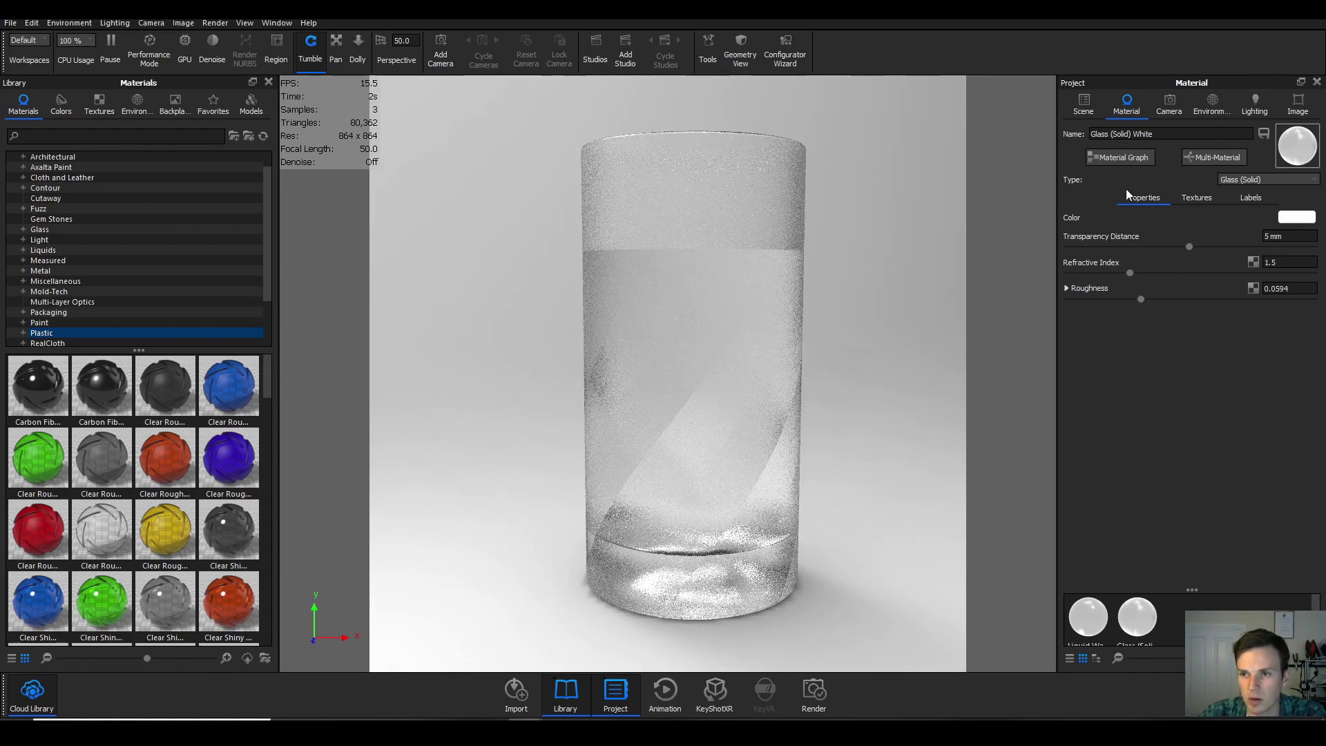
{"action": "left_click", "coordinate": [1116, 156]}
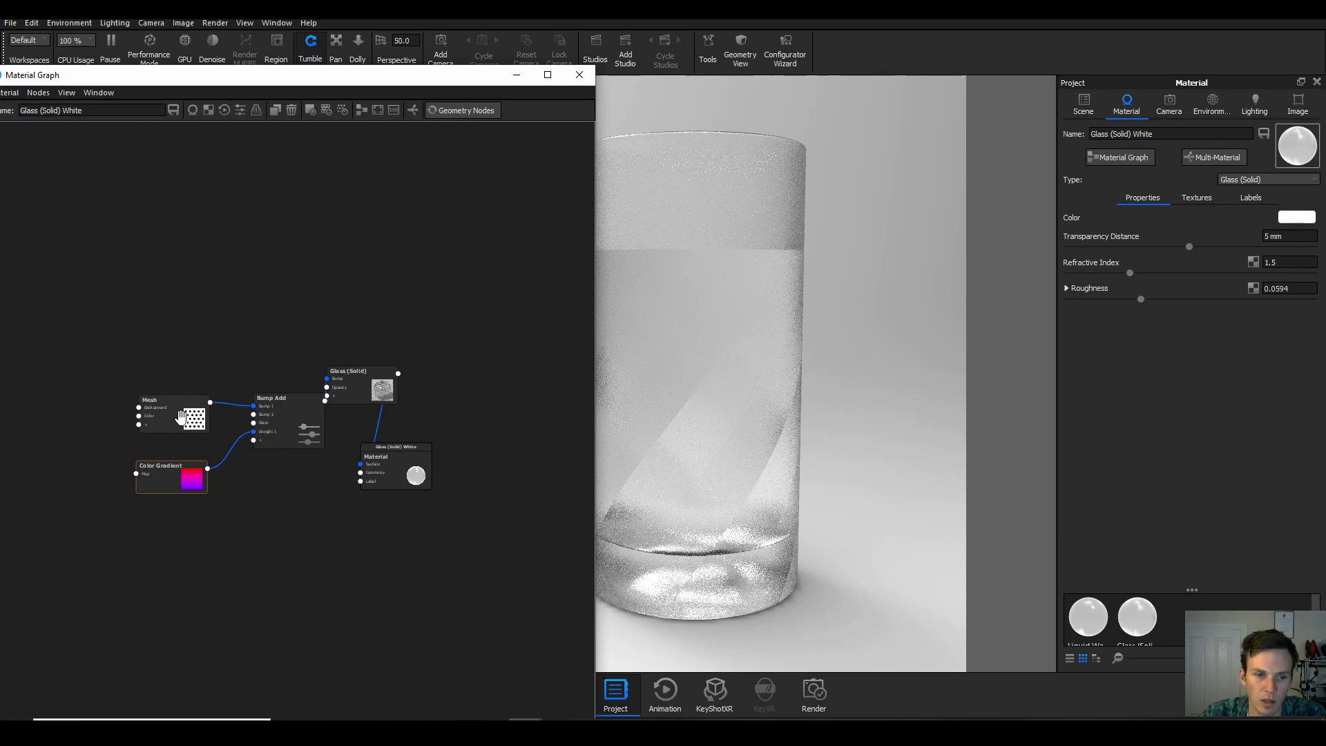
{"action": "double_click", "coordinate": [181, 417]}
{"action": "scroll", "coordinate": [516, 546], "scroll_direction": "down", "scroll_amount": 7}
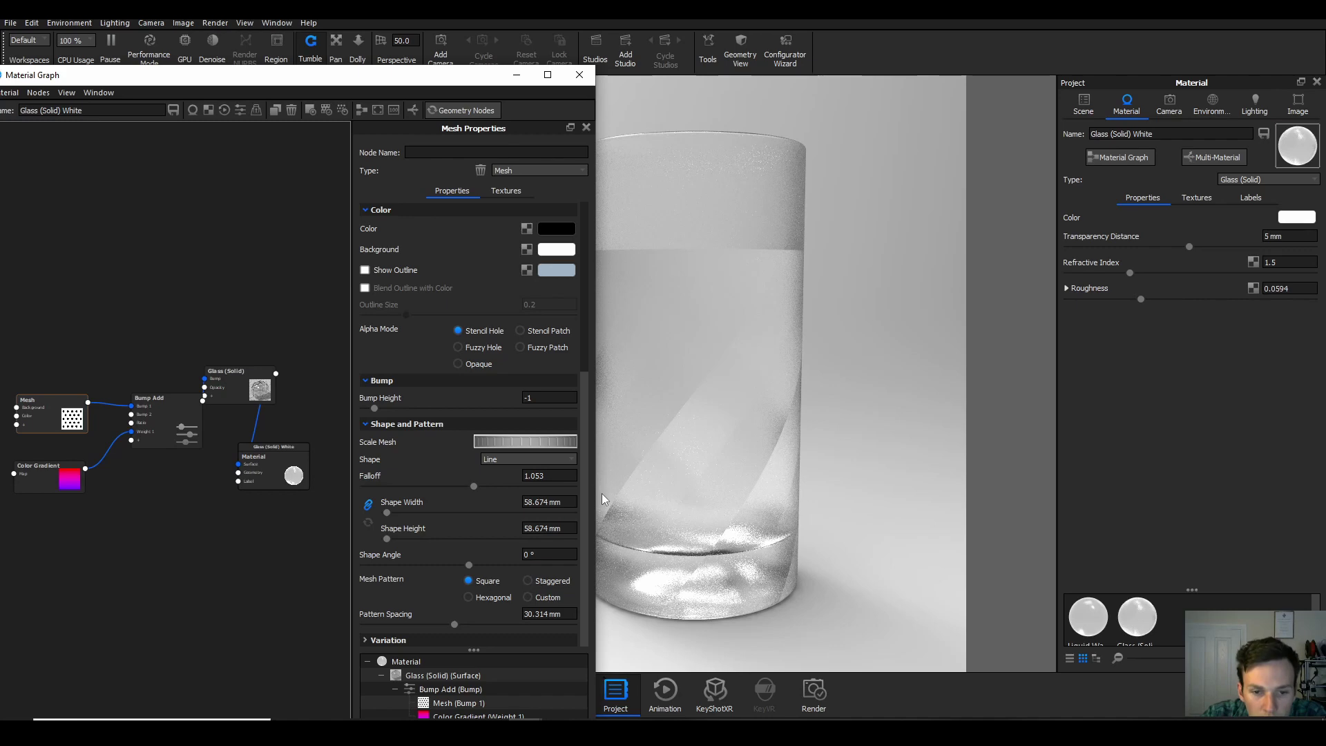
{"action": "left_click_drag", "start_coordinate": [551, 447], "coordinate": [504, 446]}
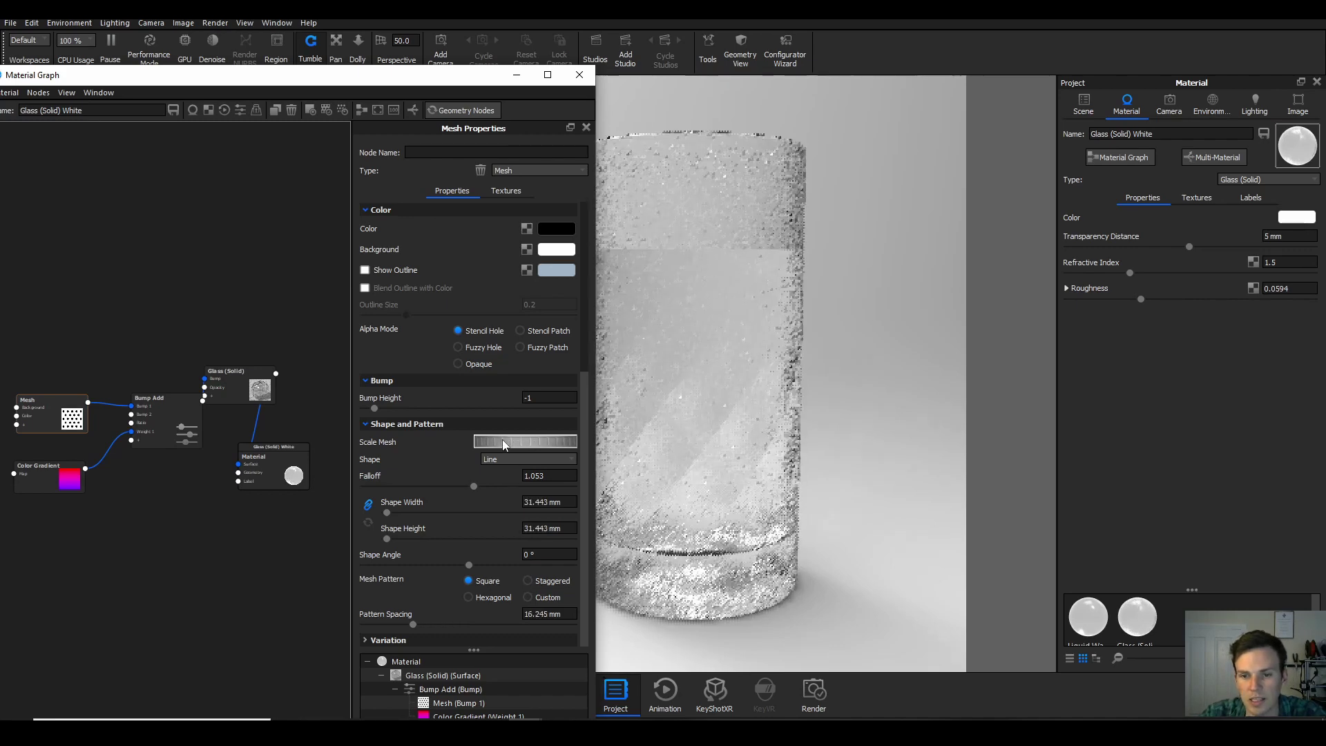
{"action": "left_click", "coordinate": [579, 75]}
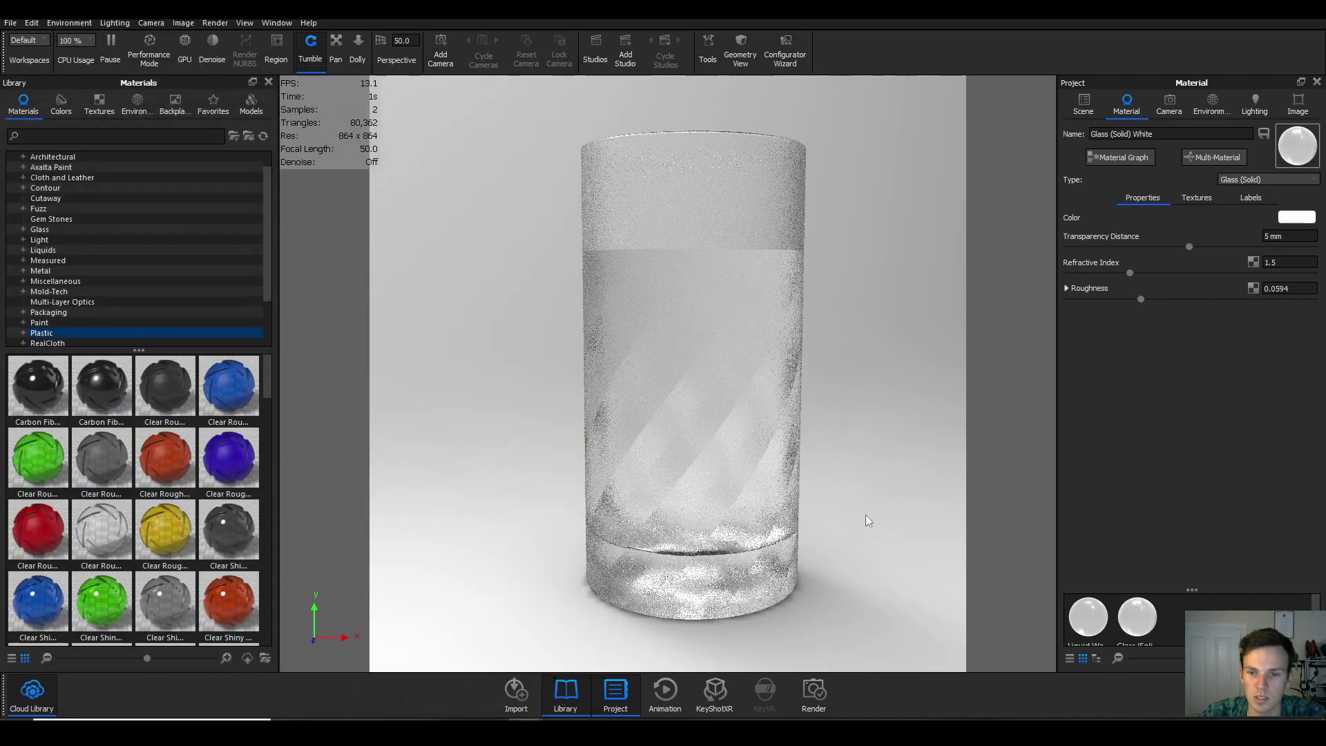
{"action": "left_click_drag", "start_coordinate": [834, 455], "coordinate": [1021, 197]}
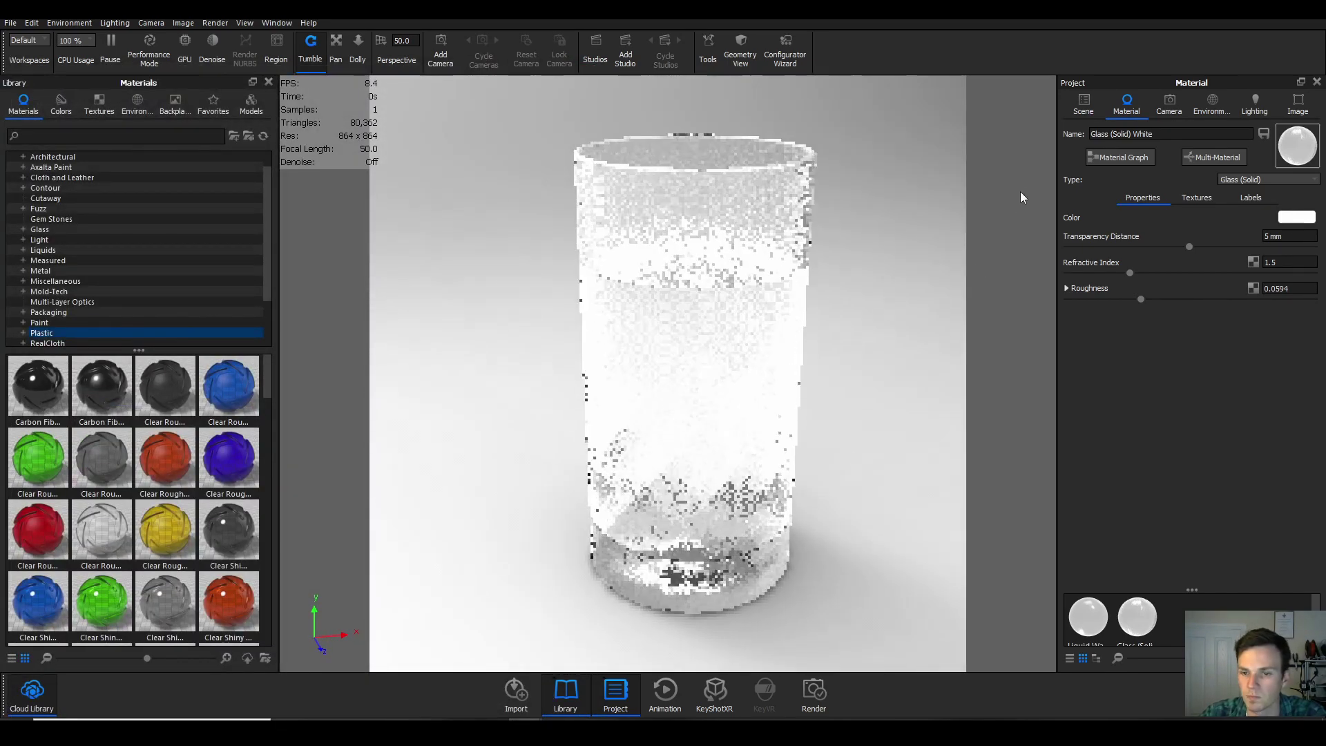
{"action": "left_click", "coordinate": [1214, 107]}
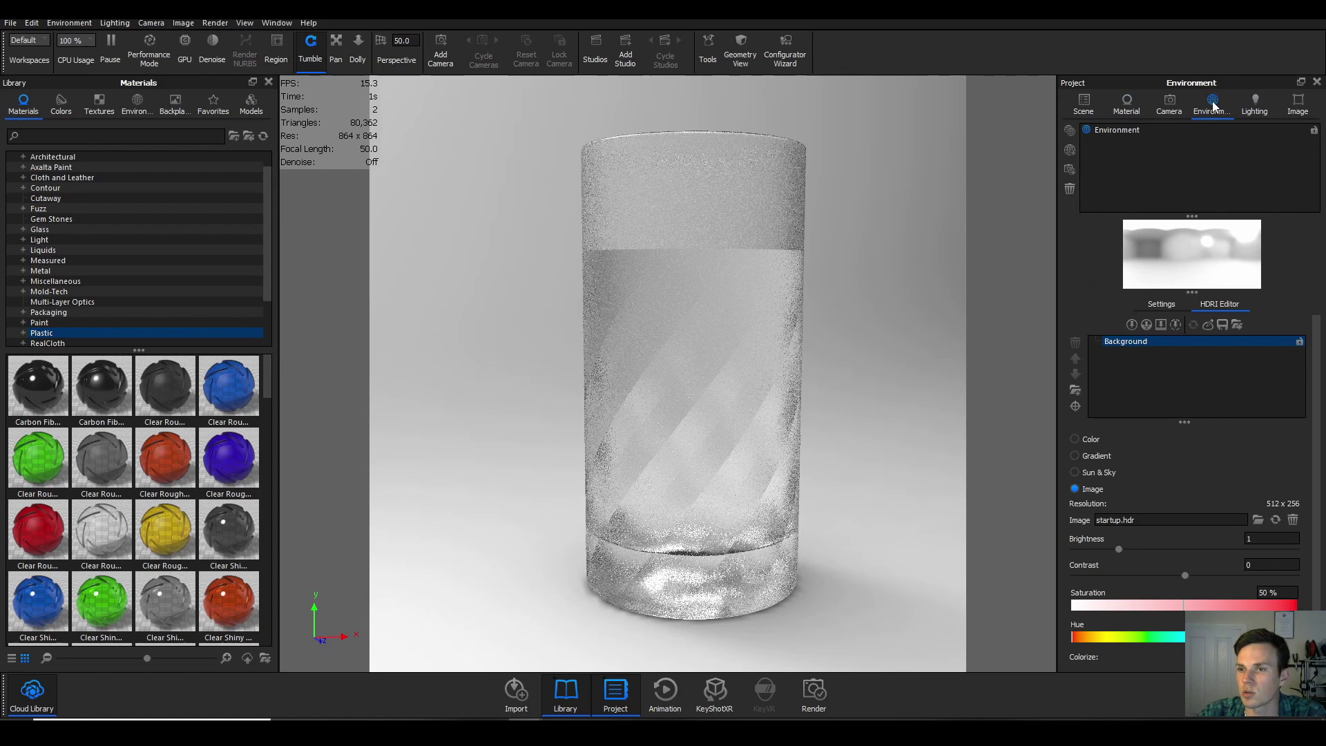
Step: Create a new blank environment with a black background colour
{"action": "left_click", "coordinate": [1071, 149]}
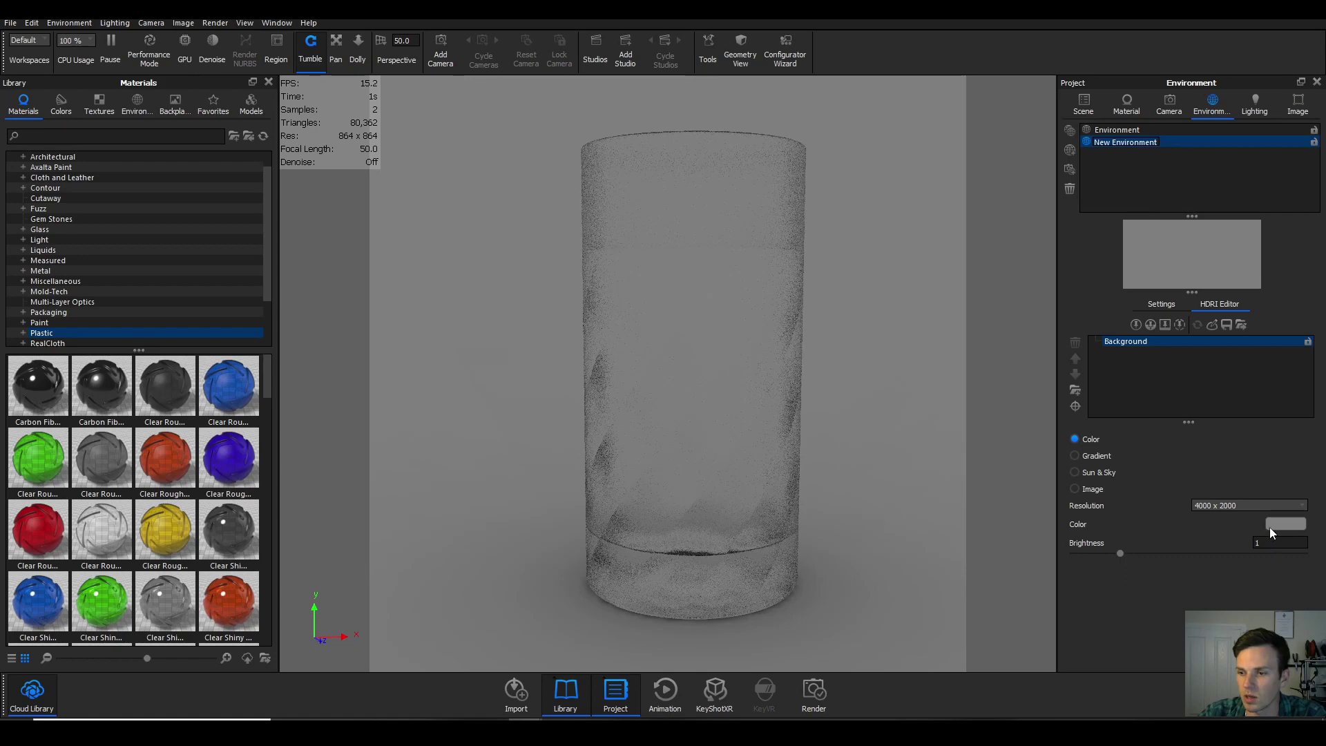
{"action": "left_click", "coordinate": [1270, 525]}
{"action": "left_click_drag", "start_coordinate": [1136, 589], "coordinate": [1103, 585]}
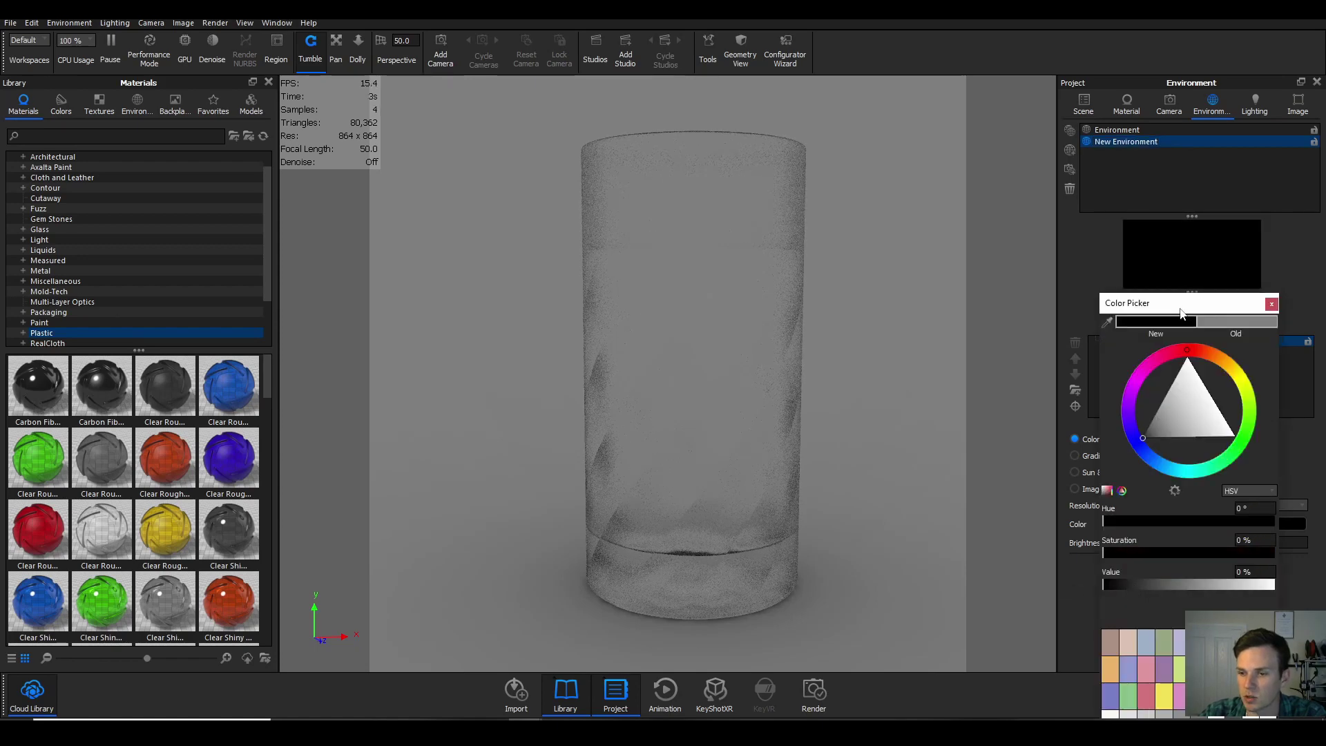
{"action": "left_click", "coordinate": [1097, 644]}
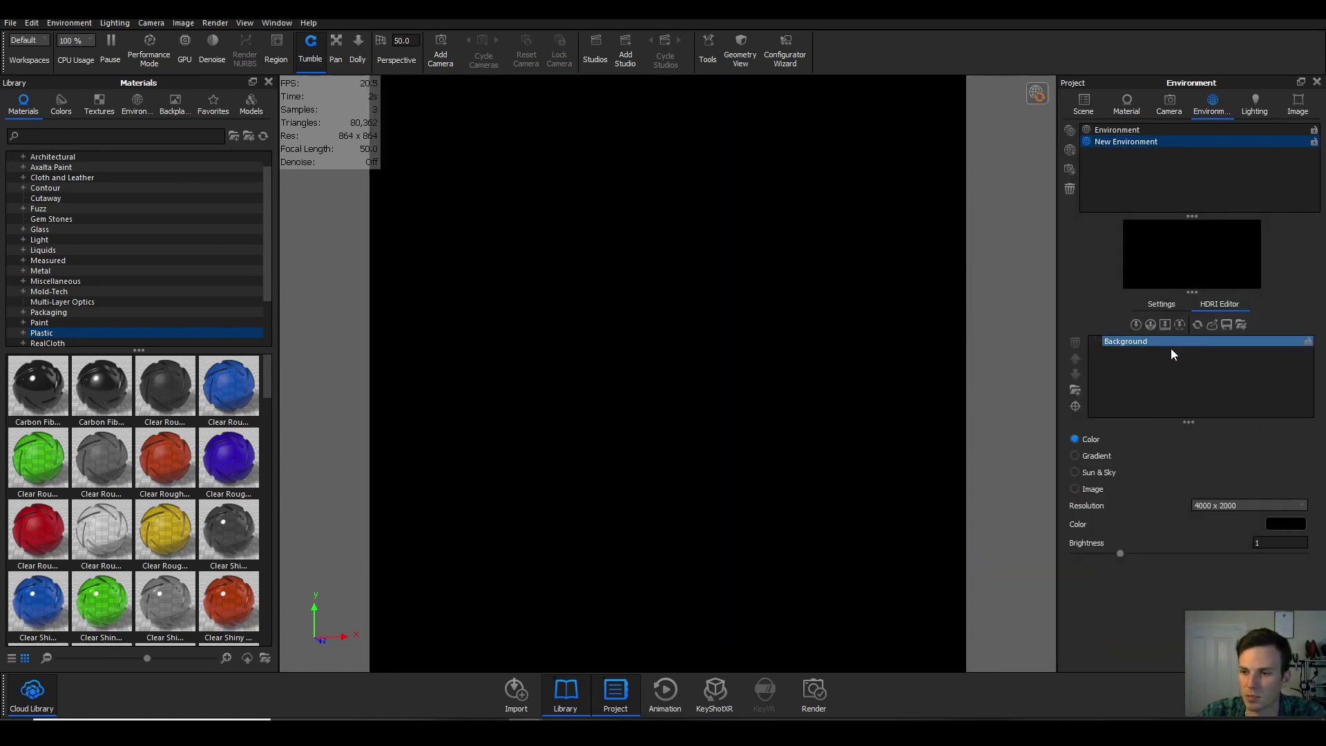
Step: Add two white highlight pins and position them to catch the glass's edges
{"action": "left_click", "coordinate": [1135, 325]}
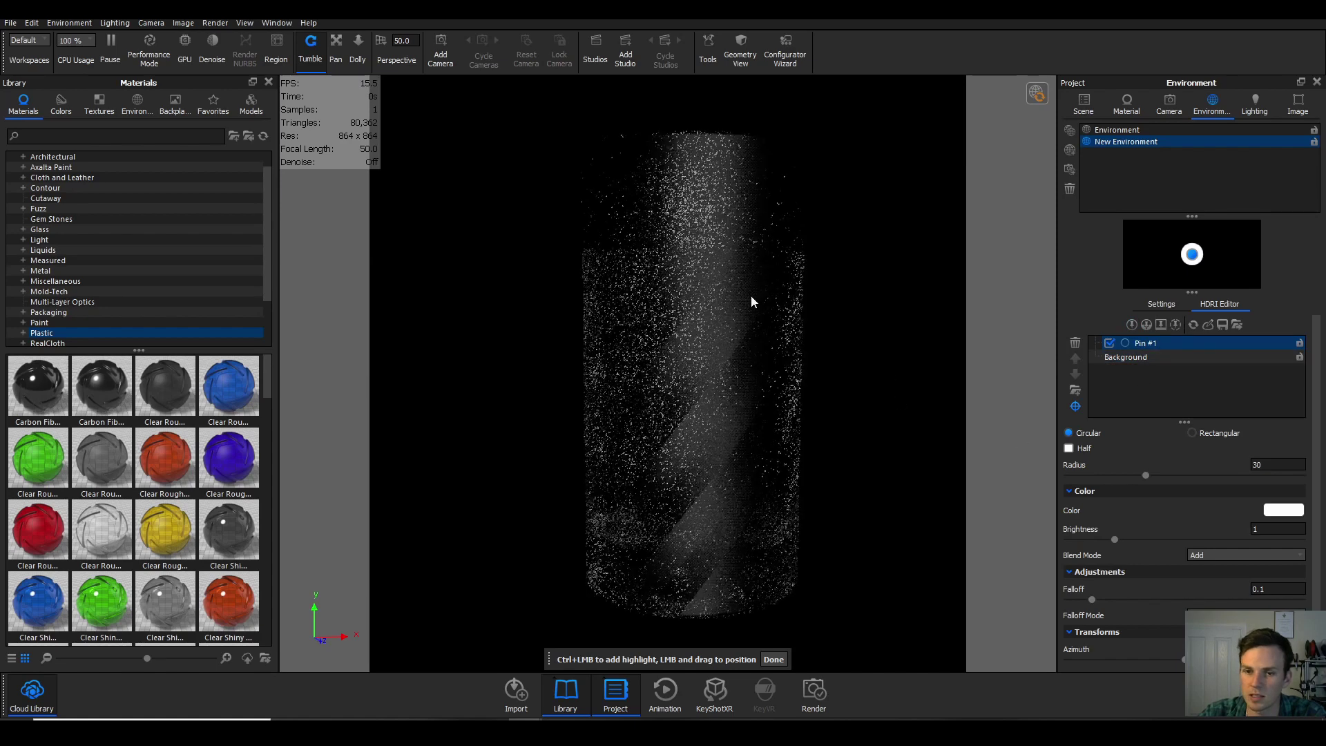
{"action": "left_click", "coordinate": [788, 304]}
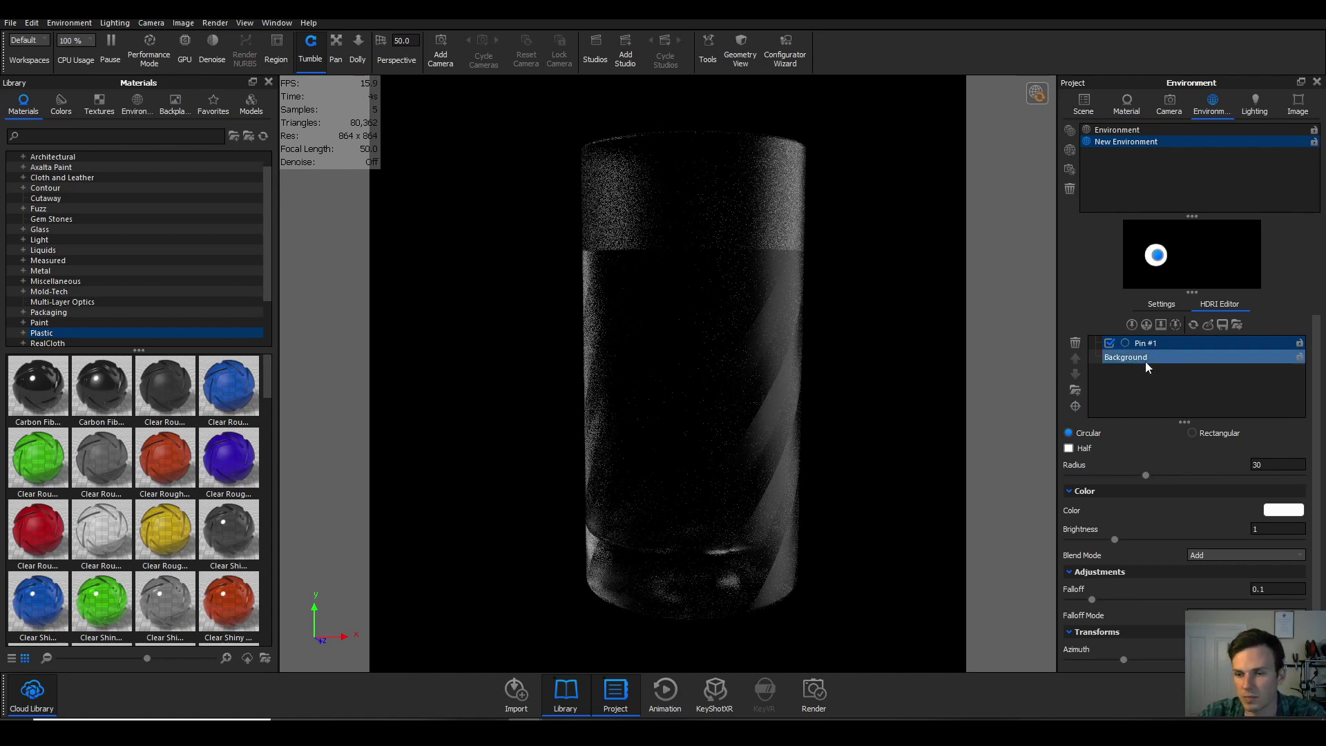
{"action": "left_click", "coordinate": [1132, 324]}
{"action": "left_click", "coordinate": [602, 281]}
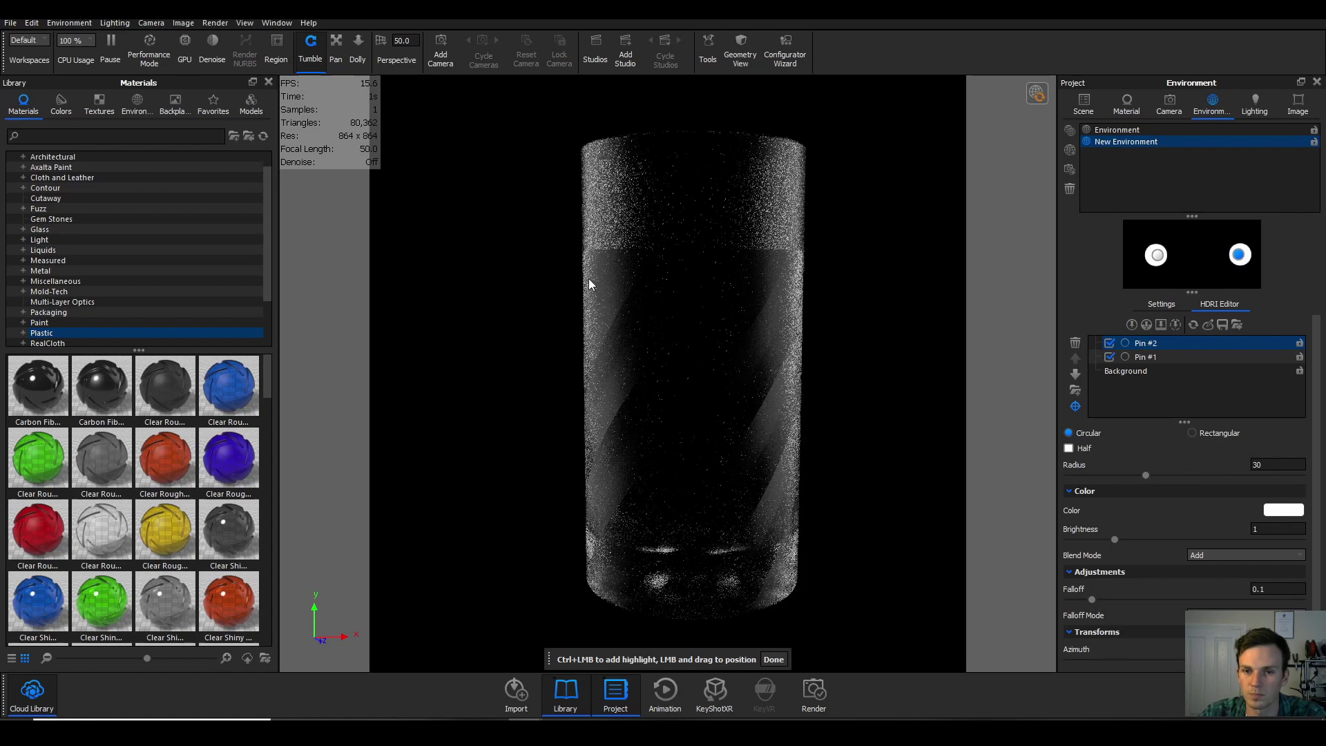
{"action": "left_click", "coordinate": [591, 280]}
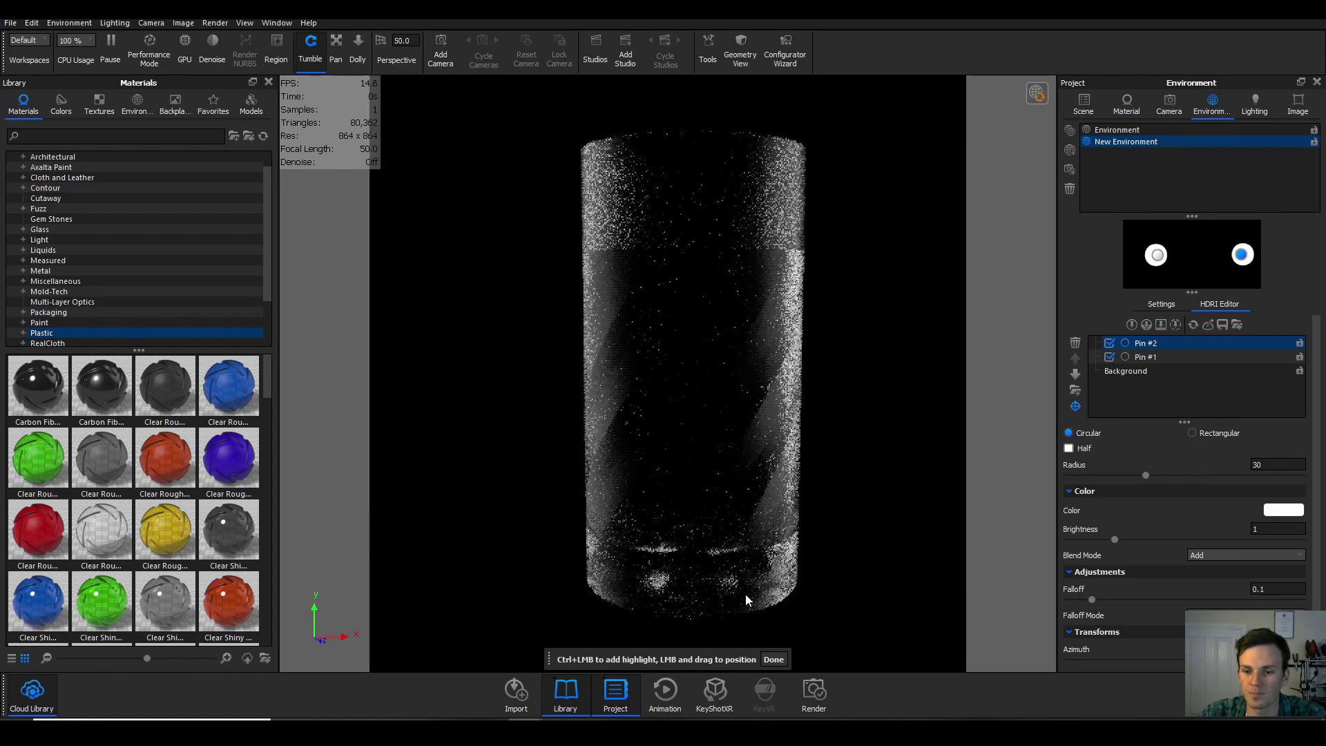
{"action": "left_click", "coordinate": [641, 235]}
{"action": "left_click_drag", "start_coordinate": [642, 241], "coordinate": [646, 247]}
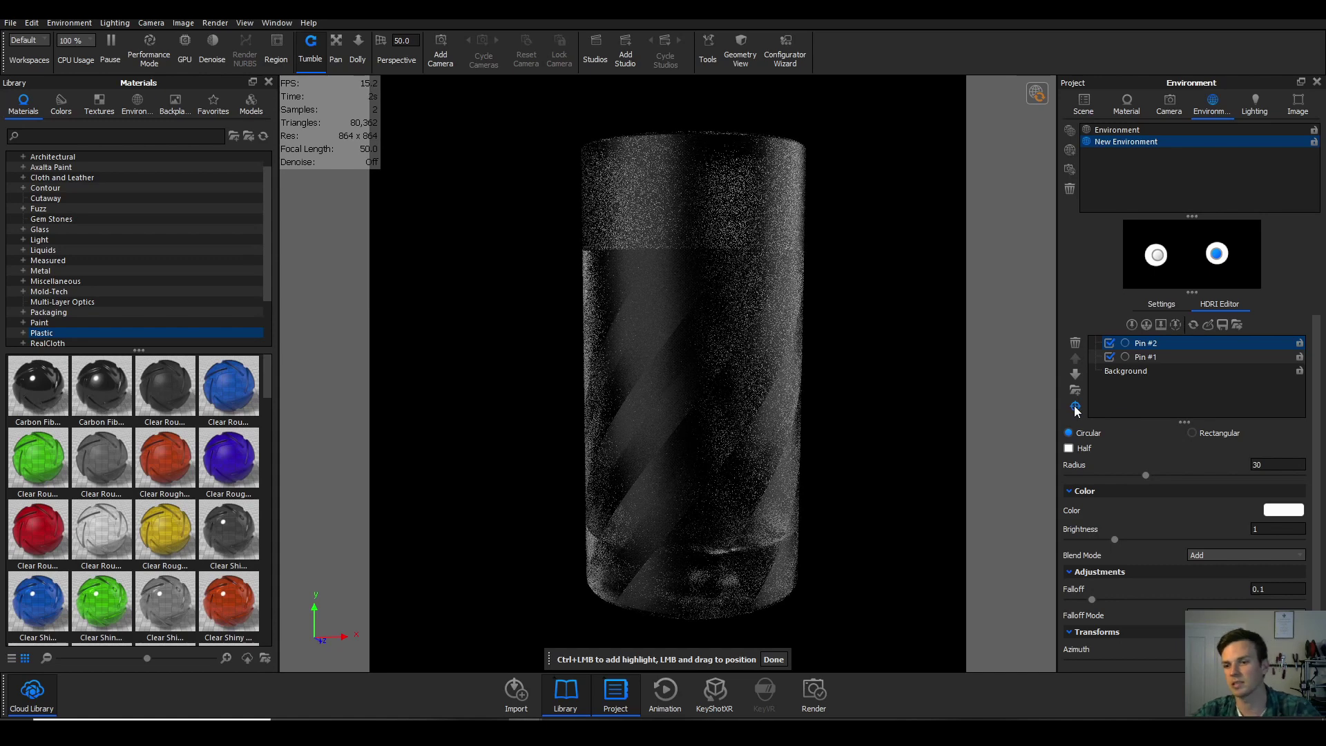
{"action": "left_click_drag", "start_coordinate": [611, 369], "coordinate": [592, 354]}
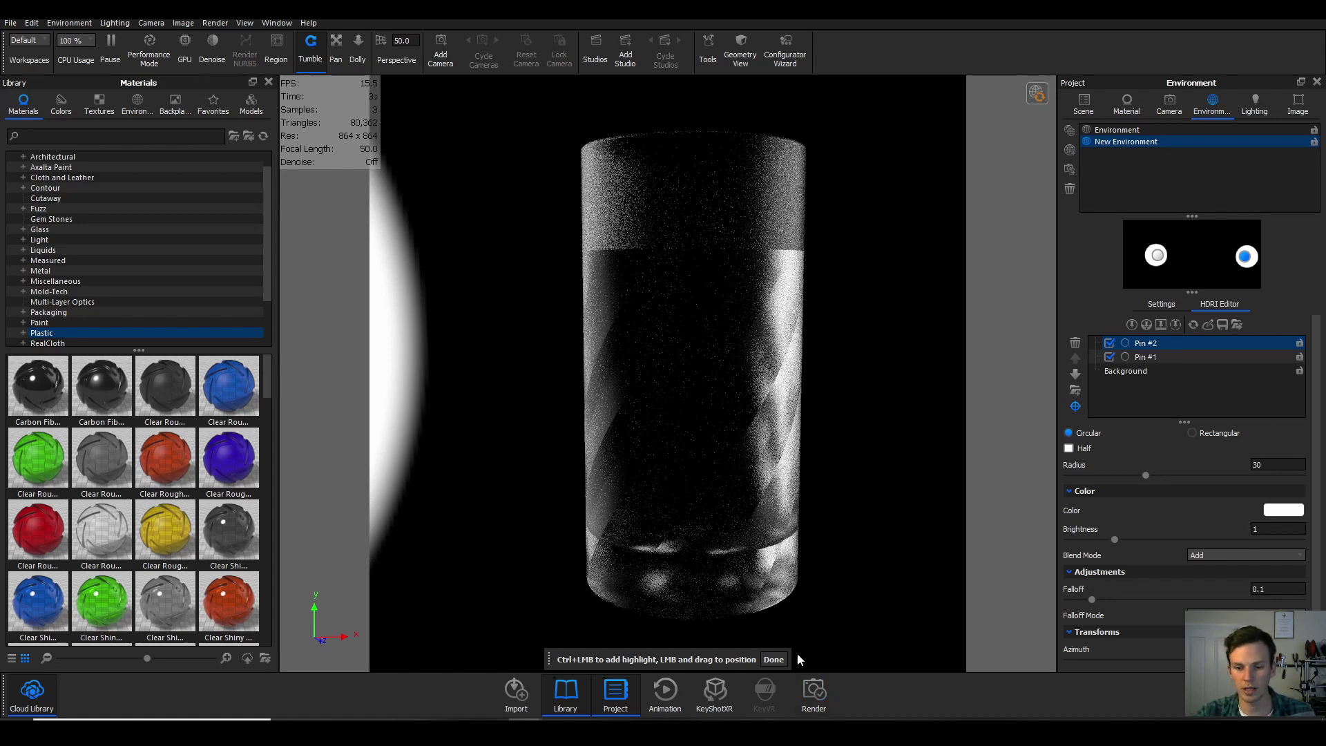
{"action": "left_click", "coordinate": [772, 659]}
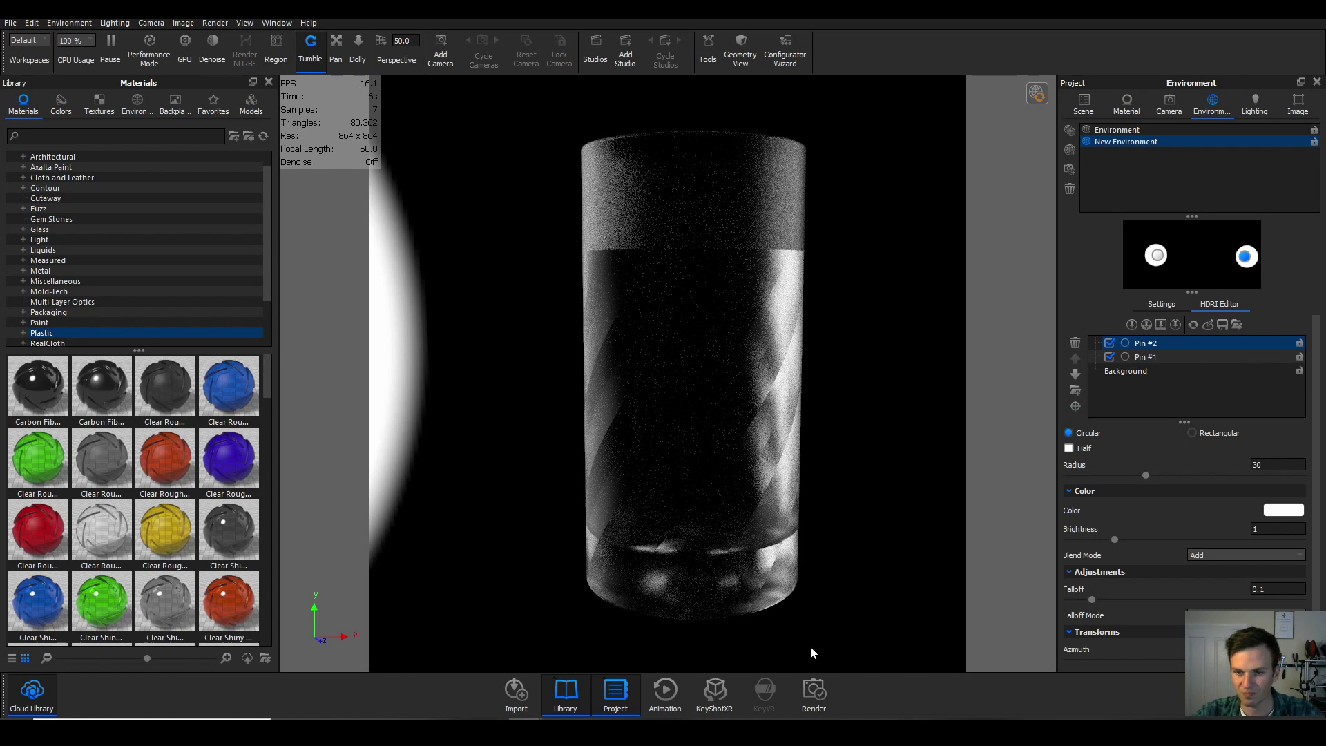
{"action": "left_click", "coordinate": [1082, 105]}
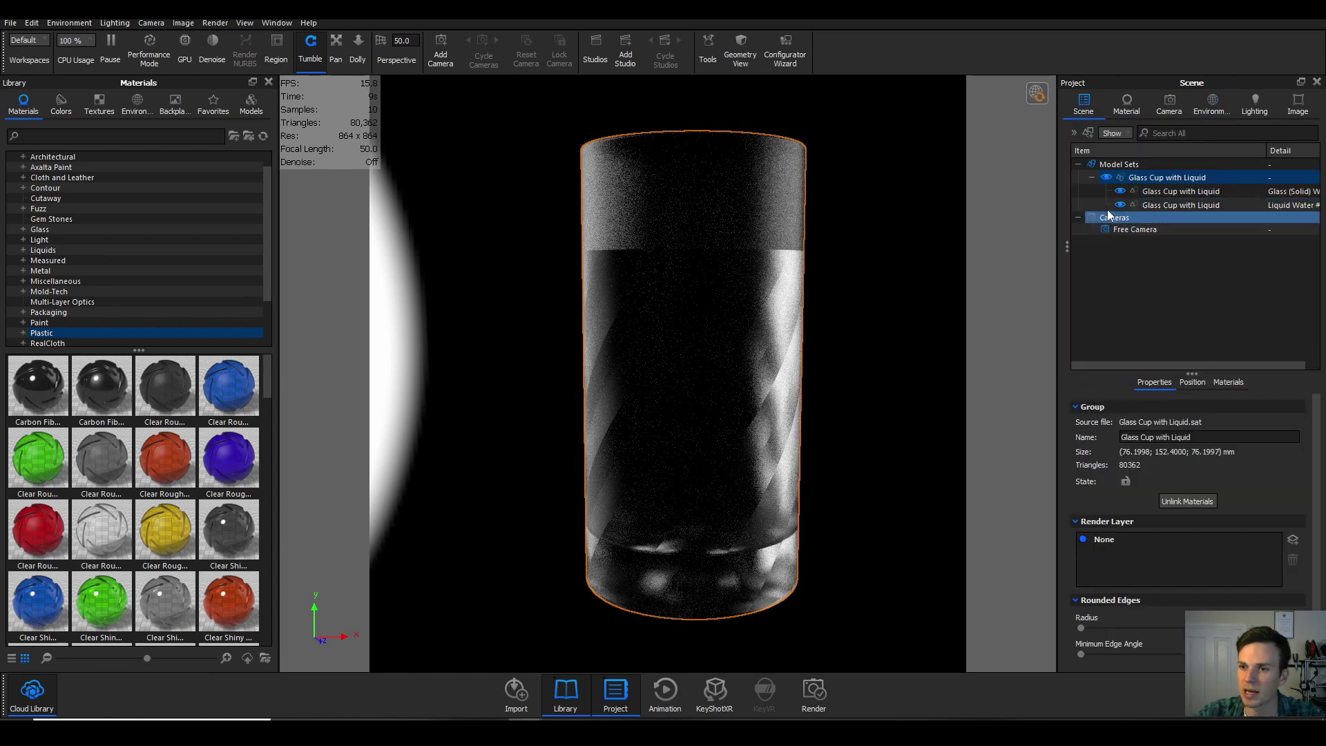
Step: Switch back to the original bright environment and add a ground plane beneath the glass
{"action": "left_click", "coordinate": [1198, 107]}
{"action": "left_click", "coordinate": [1148, 129]}
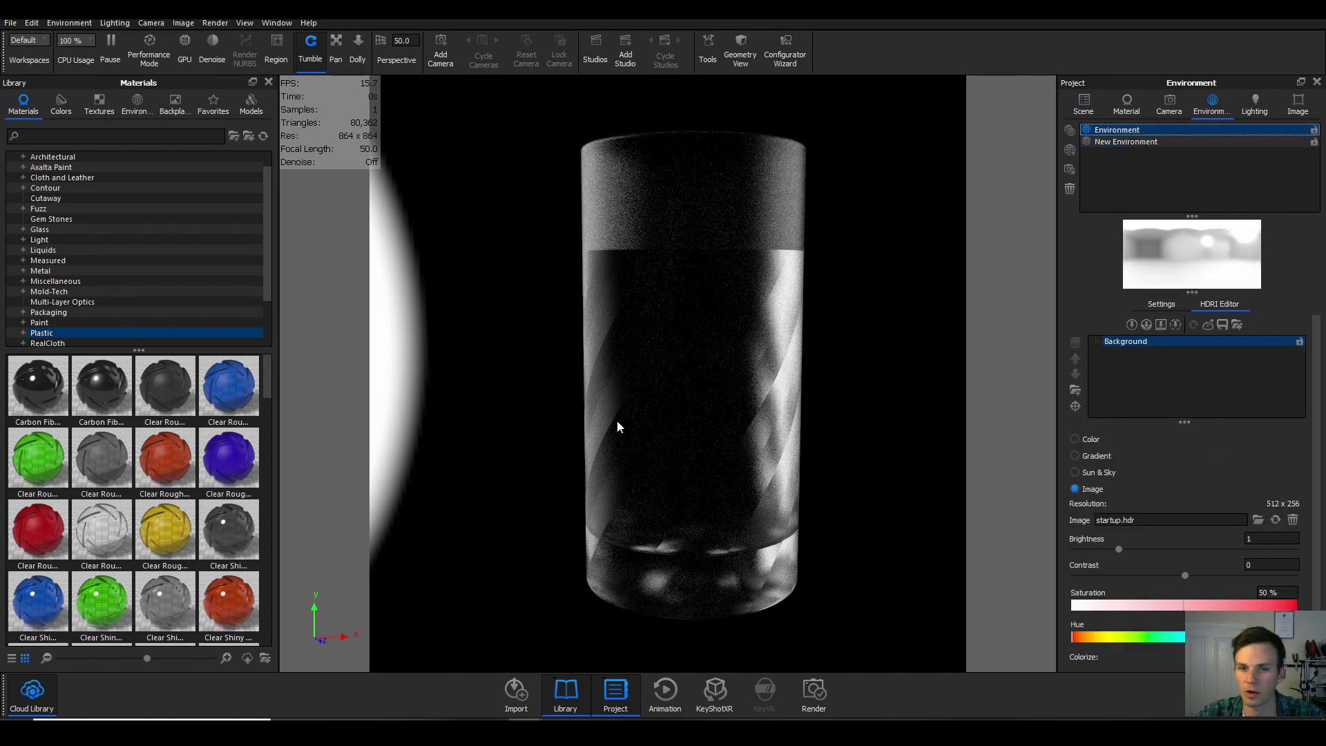
{"action": "scroll", "coordinate": [855, 453], "scroll_direction": "down", "scroll_amount": 5}
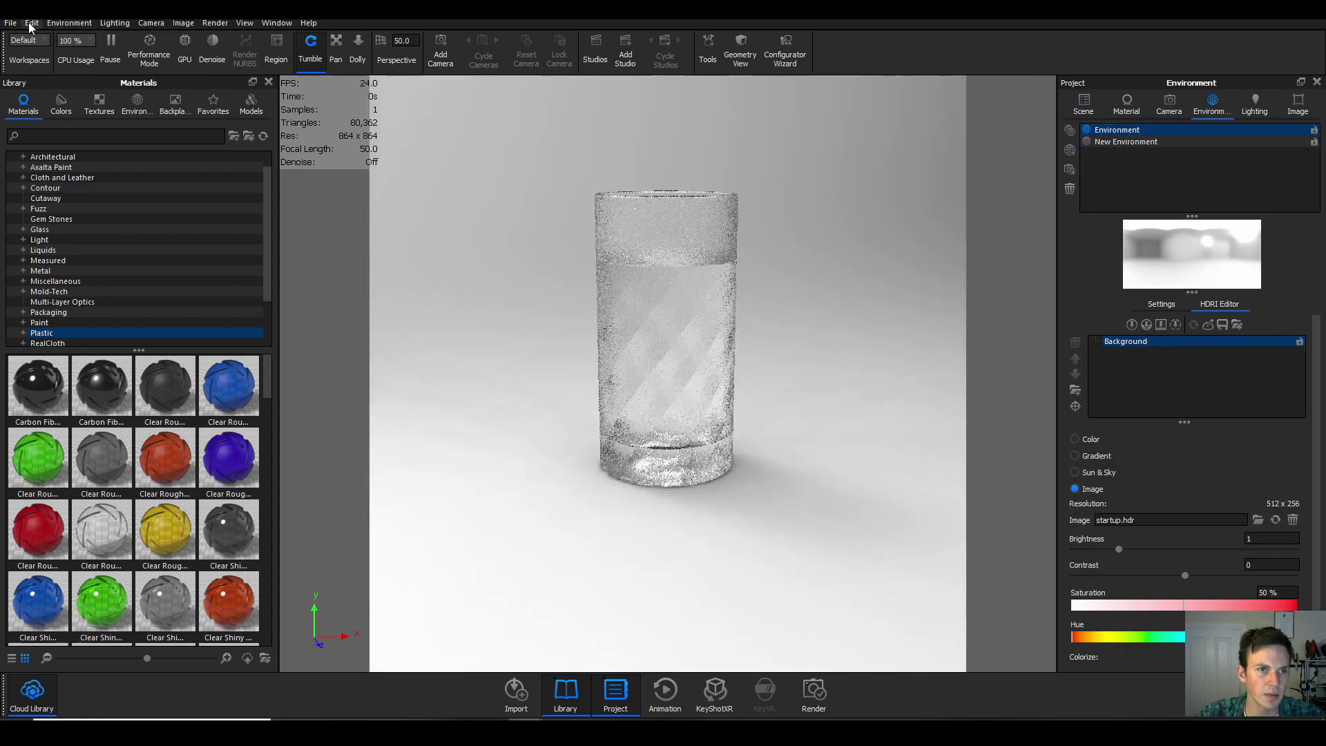
{"action": "left_click", "coordinate": [32, 22]}
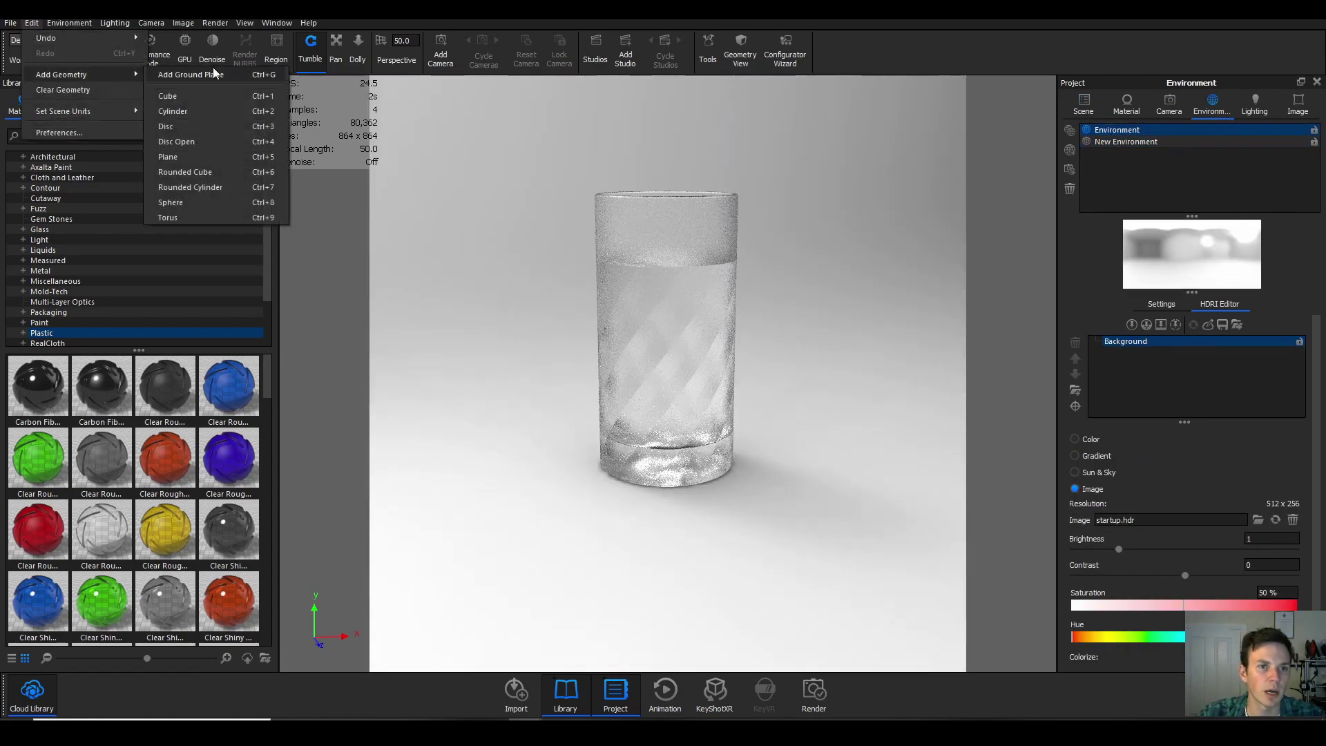
{"action": "left_click", "coordinate": [507, 392]}
{"action": "key", "text": "shift+p"}
{"action": "key", "text": "shift+p"}
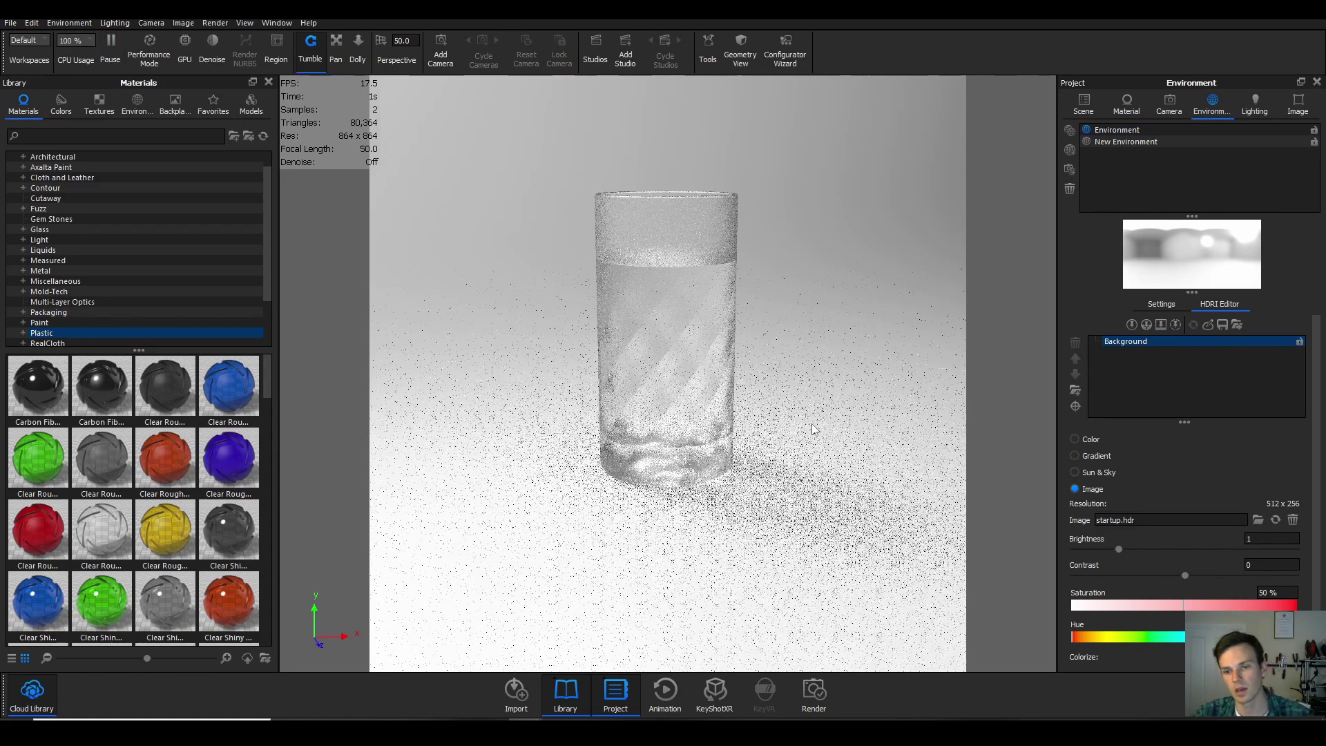
Step: Open the Material Graph for the ground's Ground Material
{"action": "double_click", "coordinate": [810, 424]}
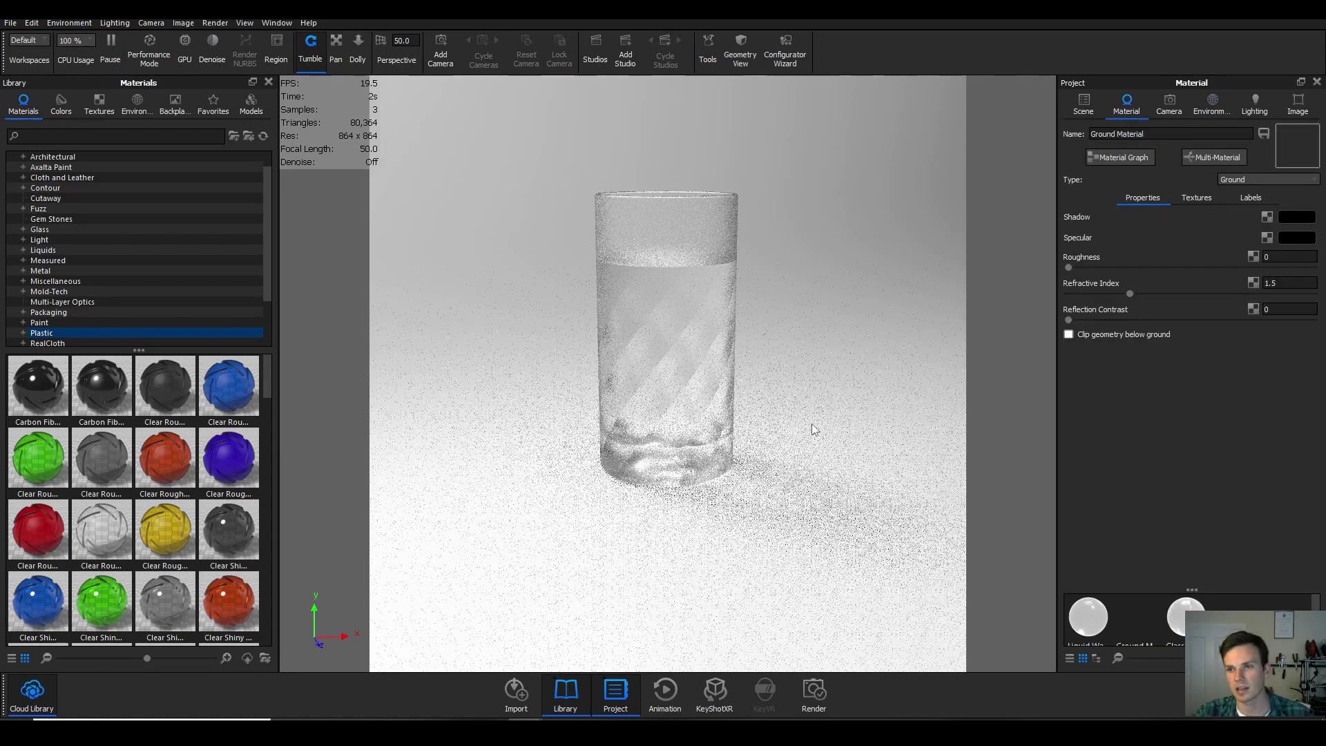
{"action": "left_click", "coordinate": [1111, 158]}
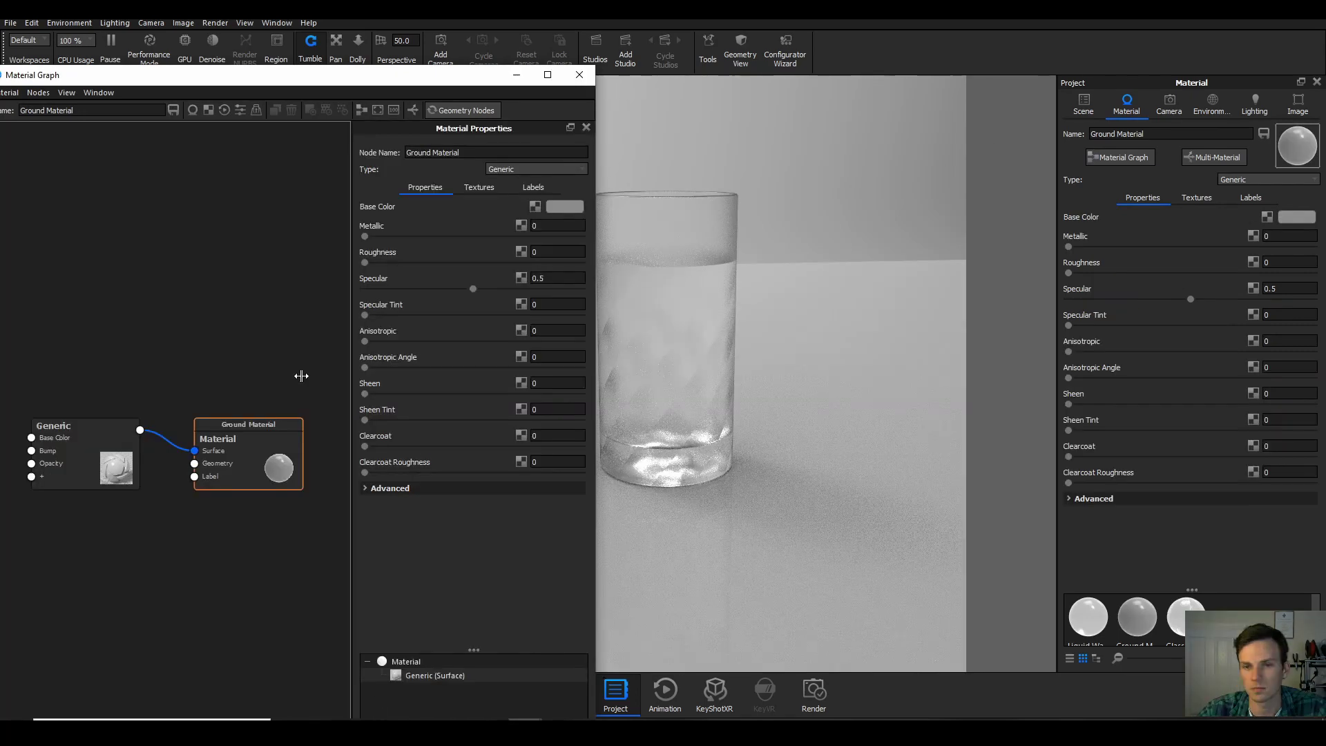
{"action": "key", "text": "alt+Tab"}
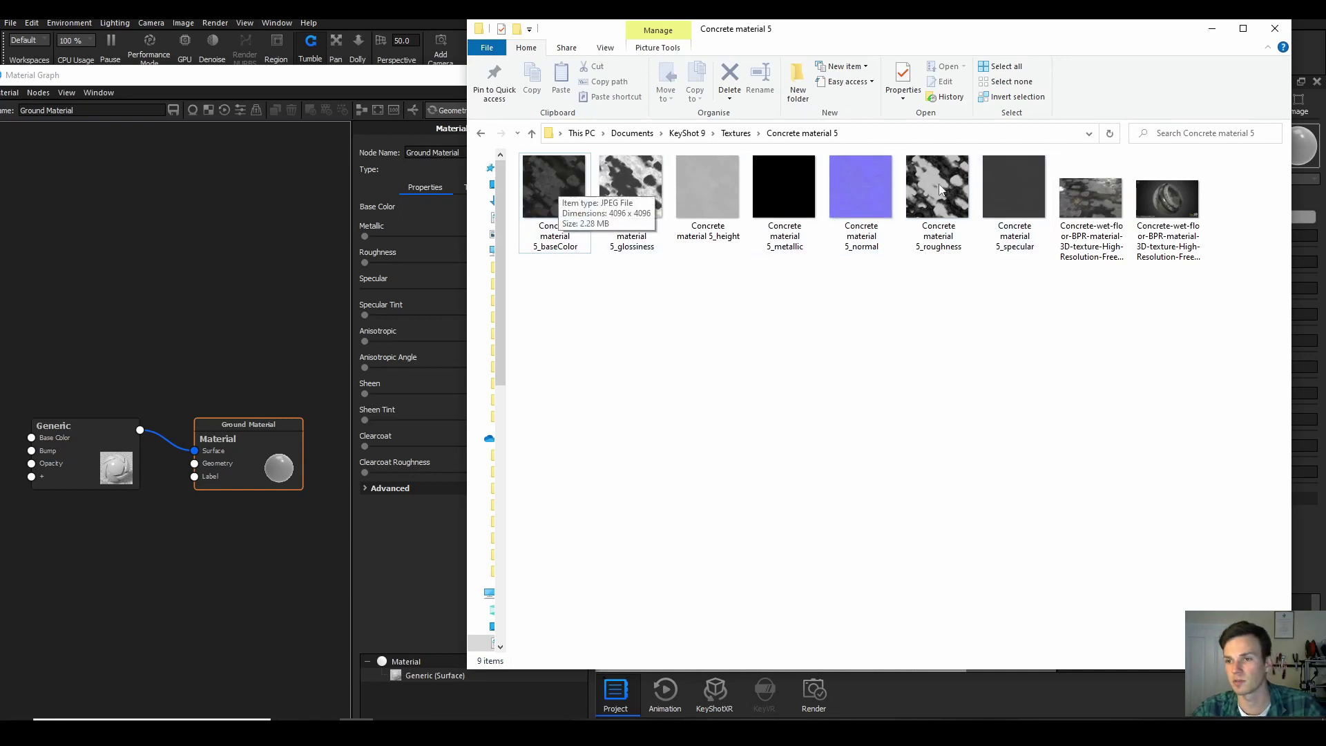
Step: Preview the wet-floor render, then select the eight Concrete material 5 texture files
{"action": "left_click", "coordinate": [1084, 200]}
{"action": "key", "text": "shift+Home"}
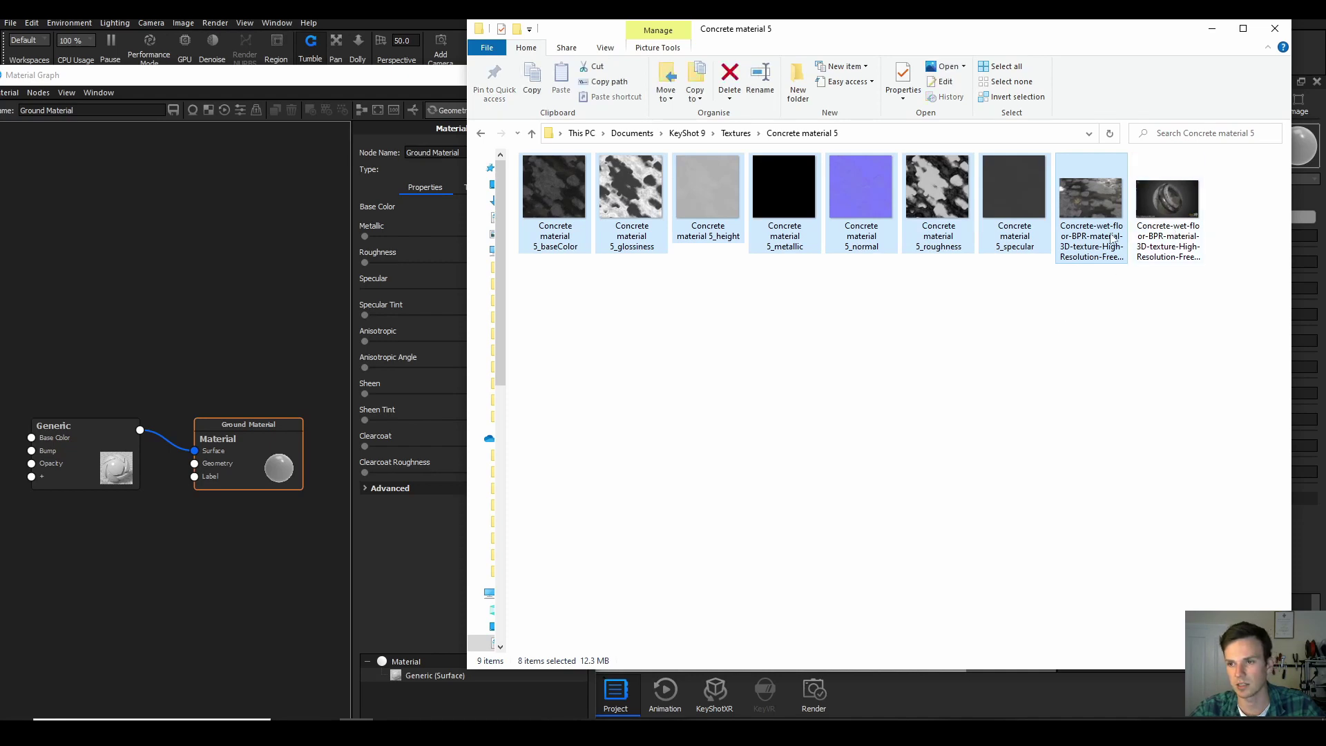
{"action": "double_click", "coordinate": [1164, 204]}
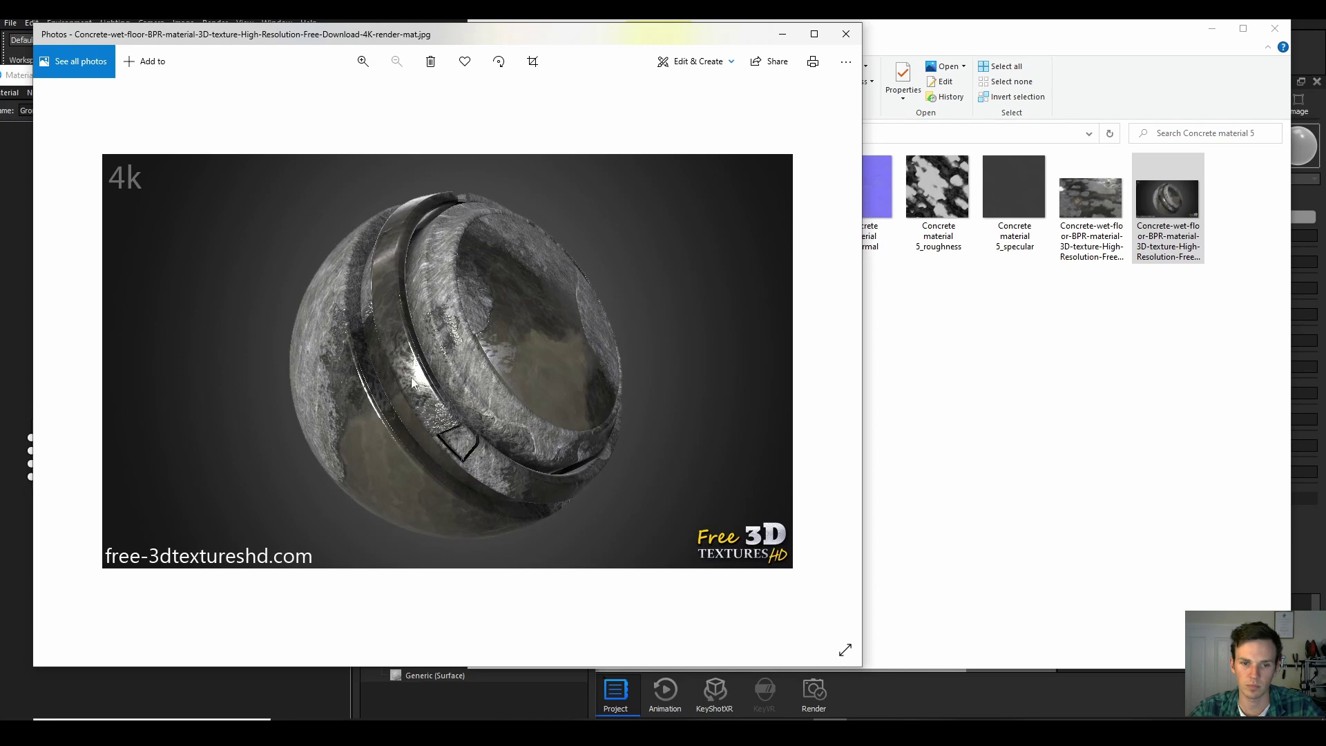
{"action": "left_click", "coordinate": [845, 33]}
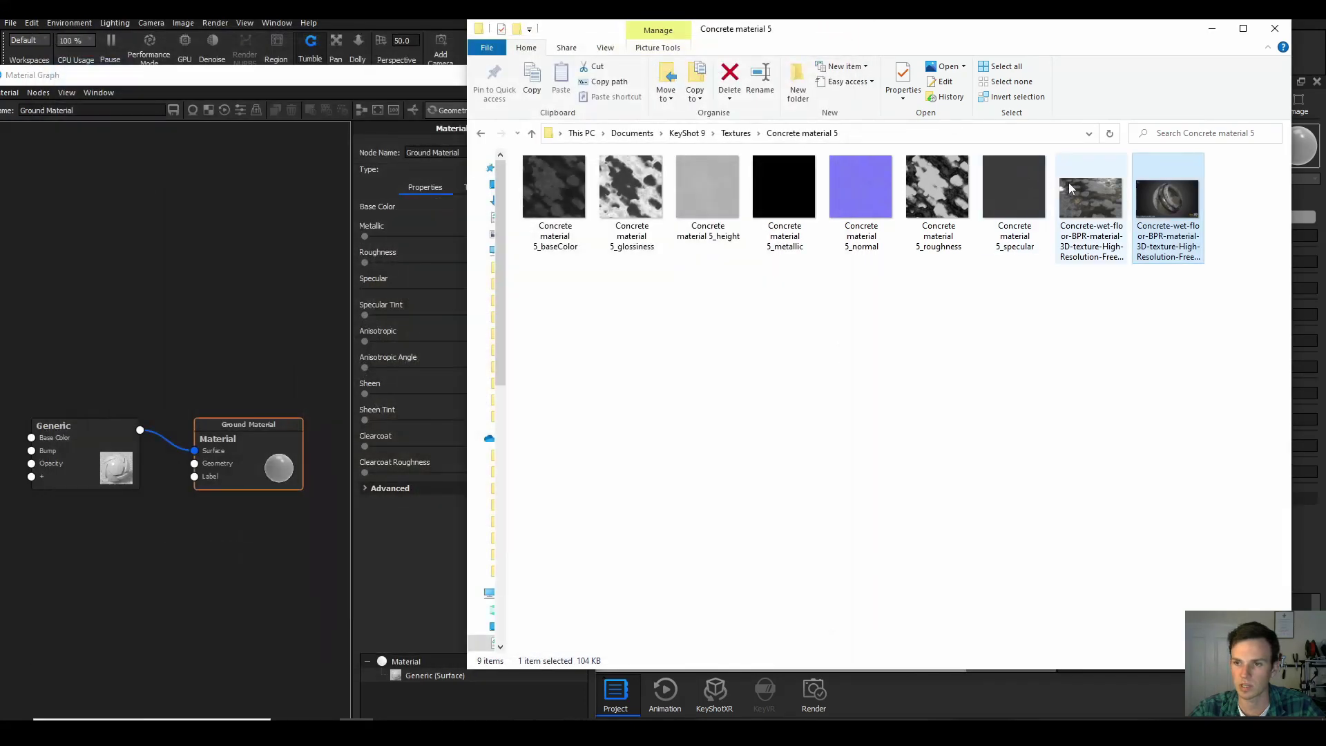
{"action": "left_click", "coordinate": [1068, 182]}
{"action": "left_click", "coordinate": [579, 232], "text": "shift"}
Step: Drop the eight concrete textures into the Material Graph, widen the window, and spread the nodes out
{"action": "left_click_drag", "start_coordinate": [777, 193], "coordinate": [362, 155]}
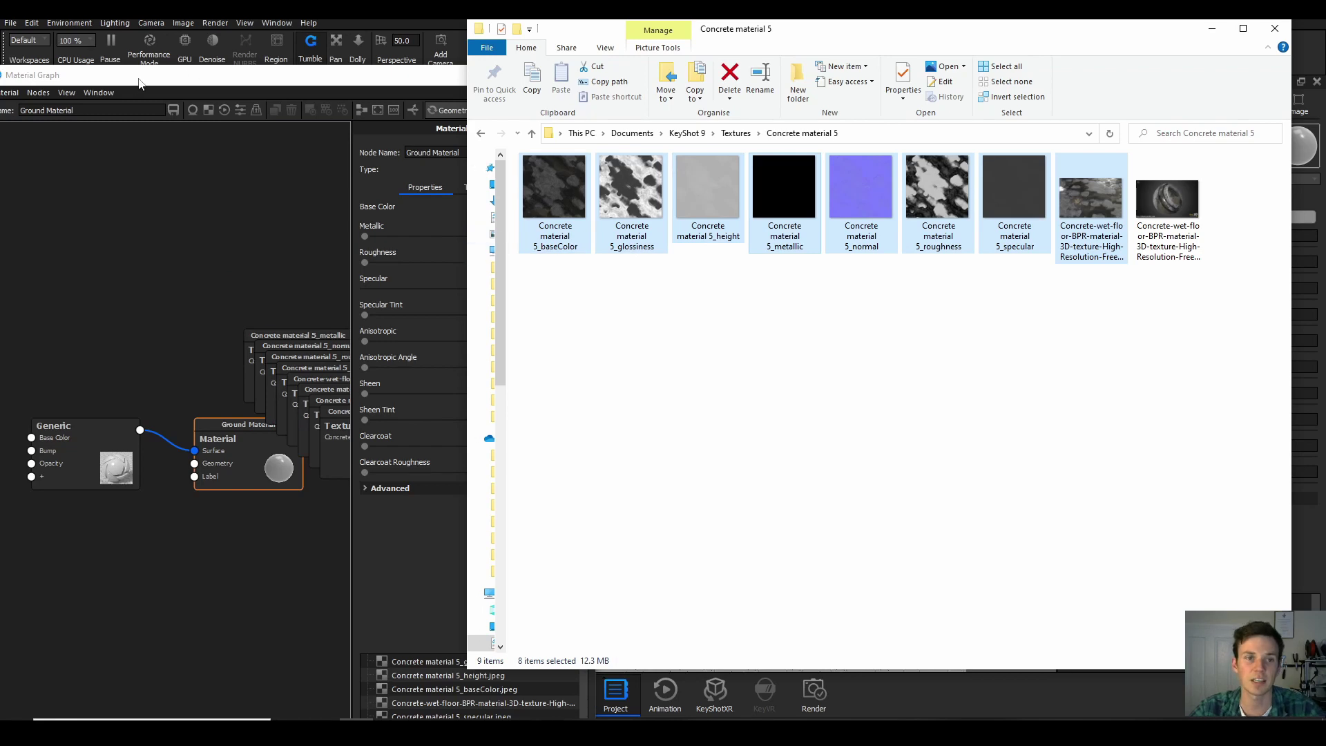
{"action": "left_click_drag", "start_coordinate": [137, 75], "coordinate": [518, 33]}
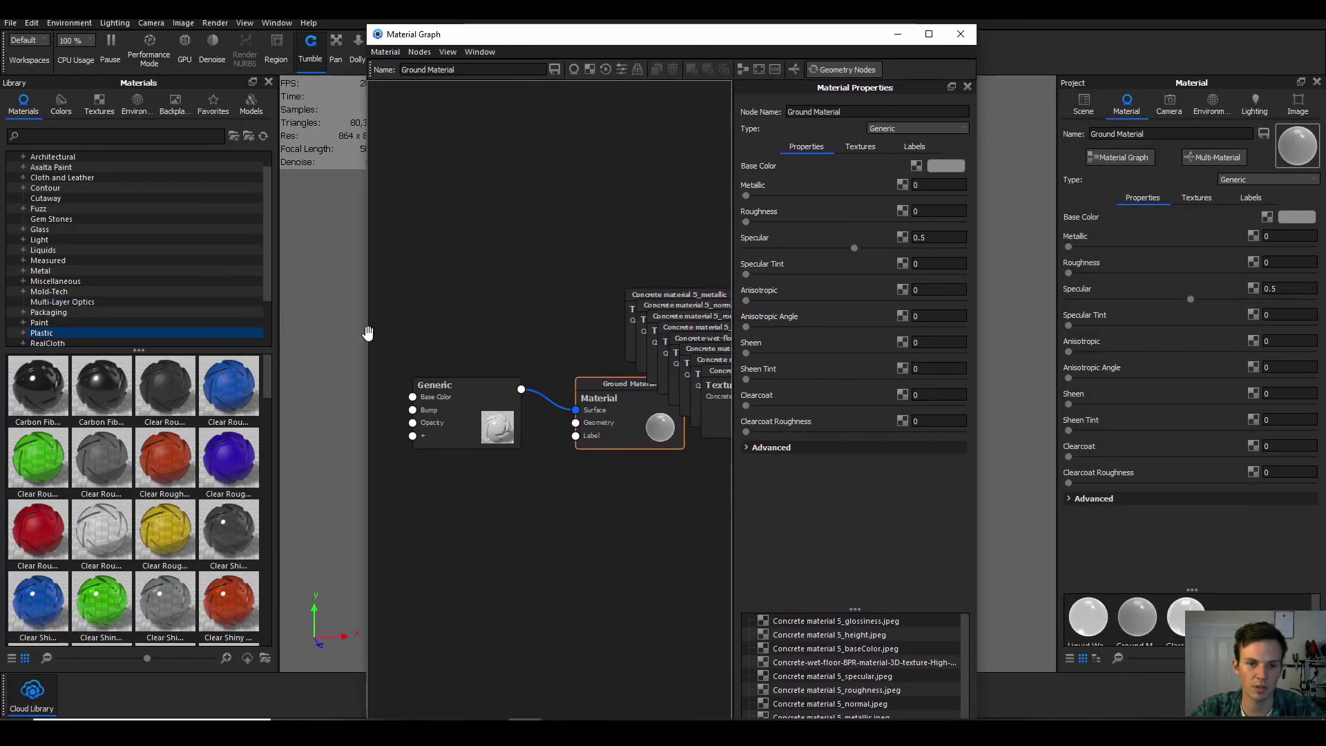
{"action": "left_click_drag", "start_coordinate": [366, 328], "coordinate": [24, 327]}
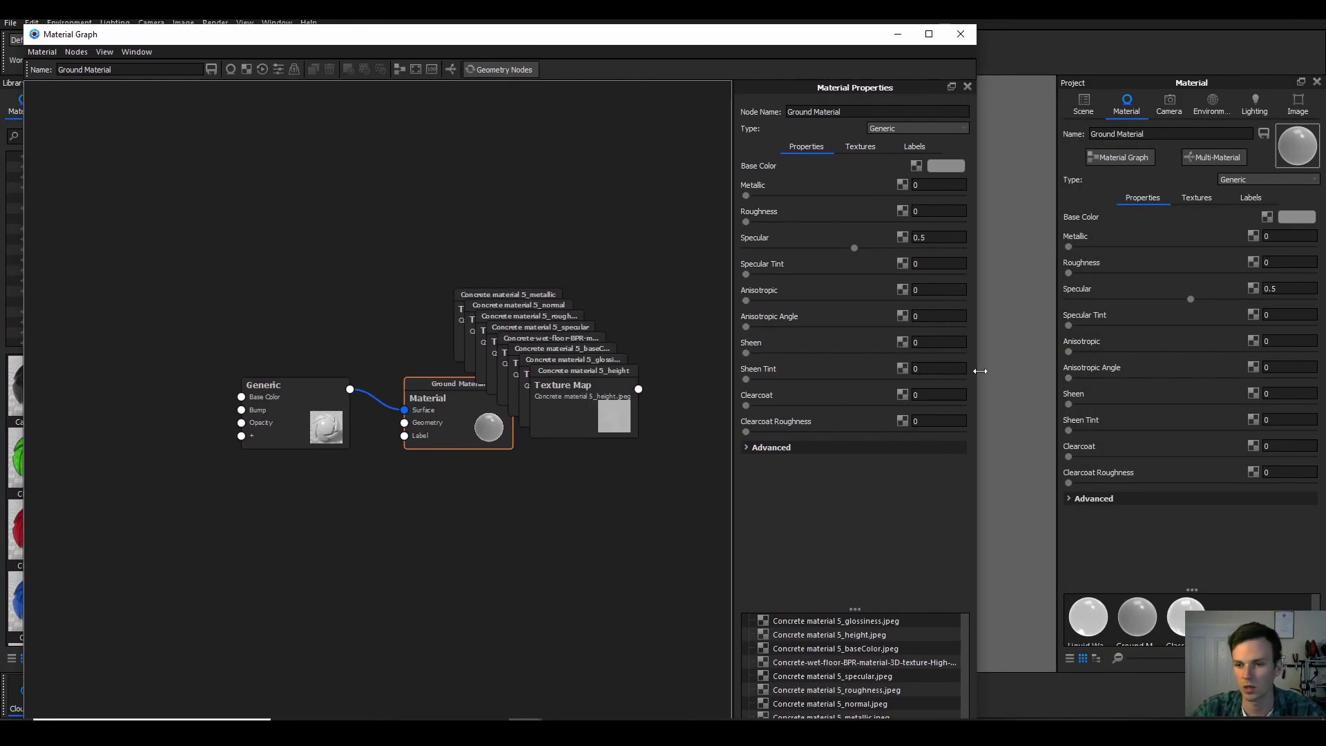
{"action": "left_click_drag", "start_coordinate": [980, 370], "coordinate": [1292, 371]}
{"action": "left_click_drag", "start_coordinate": [786, 428], "coordinate": [342, 330]}
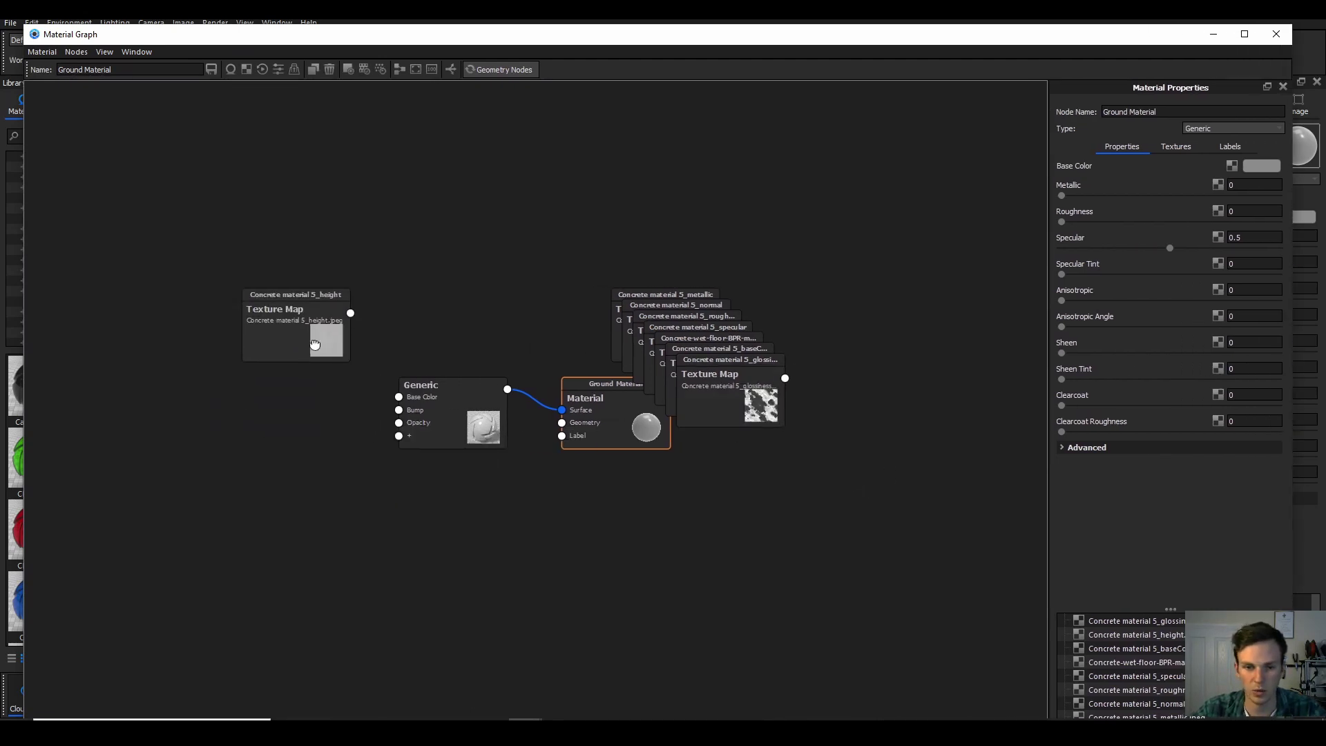
{"action": "left_click_drag", "start_coordinate": [673, 401], "coordinate": [243, 208]}
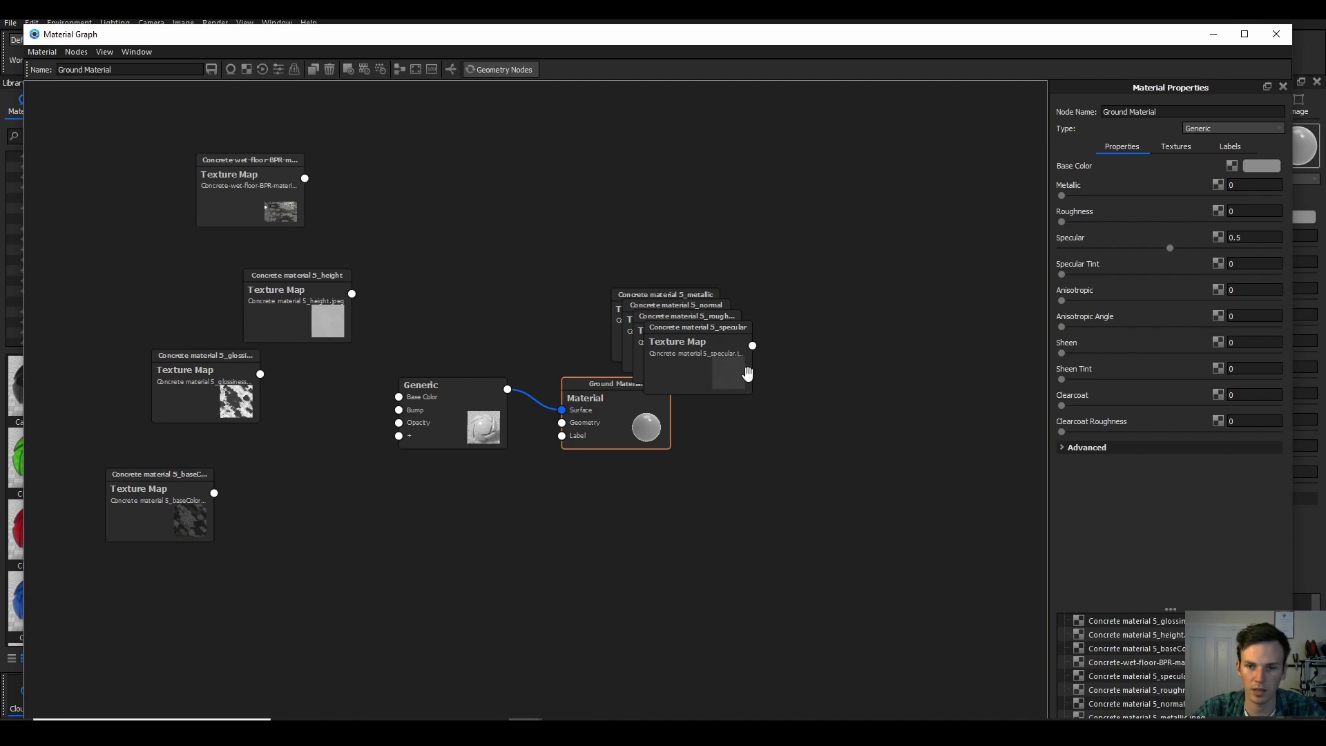
{"action": "left_click_drag", "start_coordinate": [725, 375], "coordinate": [495, 212]}
{"action": "left_click_drag", "start_coordinate": [692, 352], "coordinate": [594, 169]}
{"action": "left_click_drag", "start_coordinate": [655, 309], "coordinate": [432, 280]}
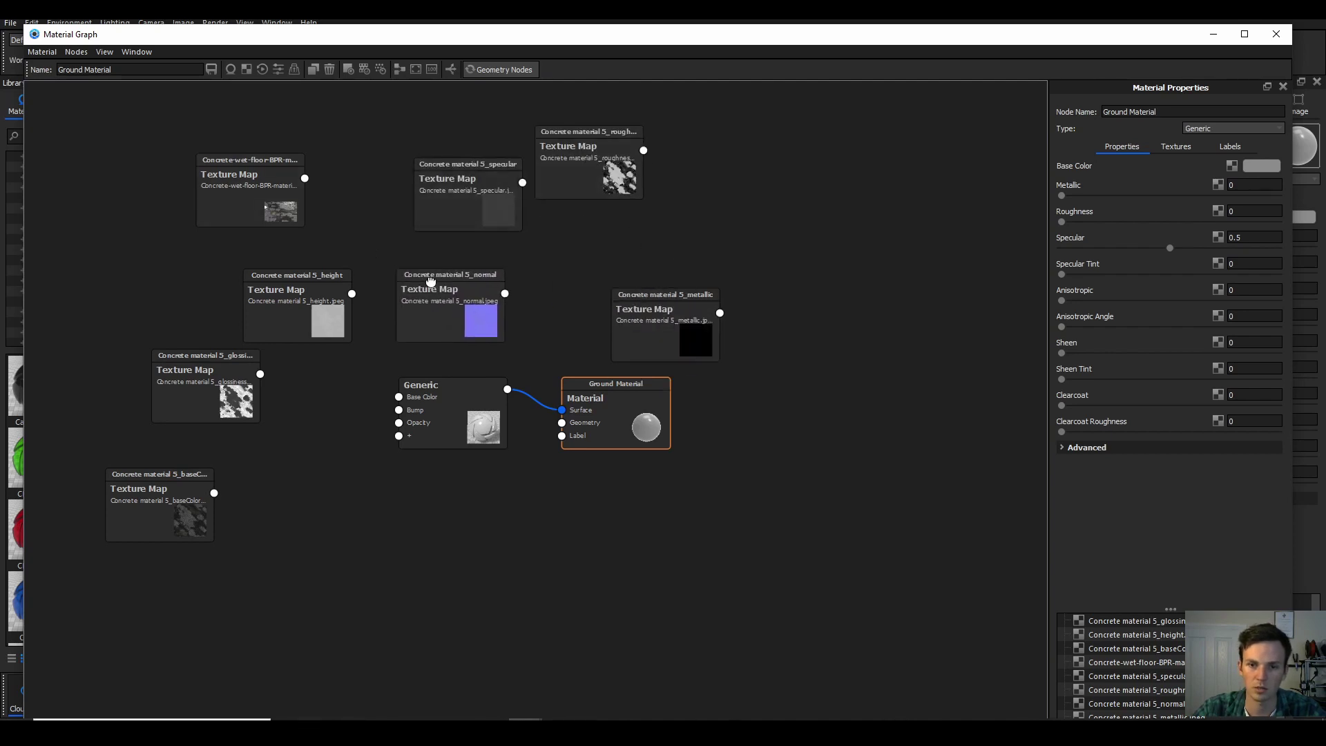
{"action": "left_click_drag", "start_coordinate": [649, 299], "coordinate": [652, 267]}
{"action": "key", "text": "f"}
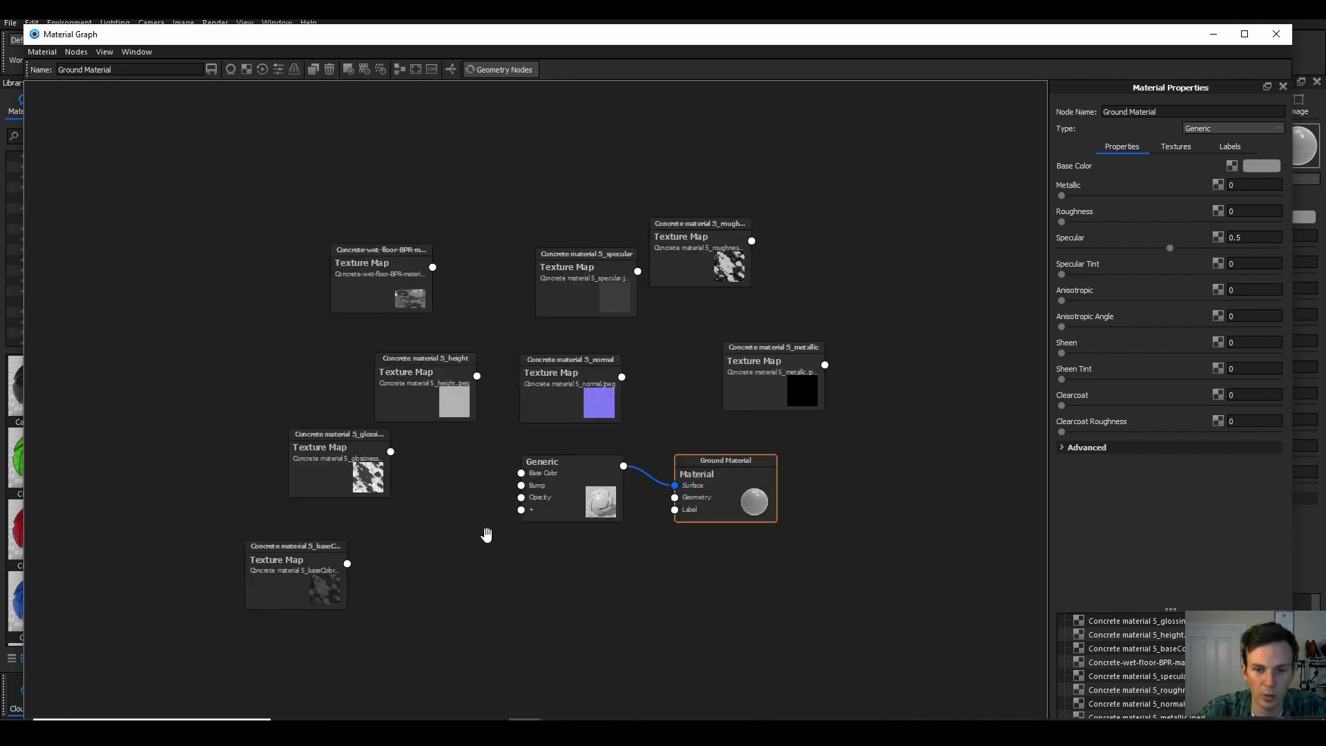
{"action": "scroll", "coordinate": [484, 515], "scroll_direction": "down", "scroll_amount": 1}
{"action": "left_click_drag", "start_coordinate": [578, 387], "coordinate": [337, 645]}
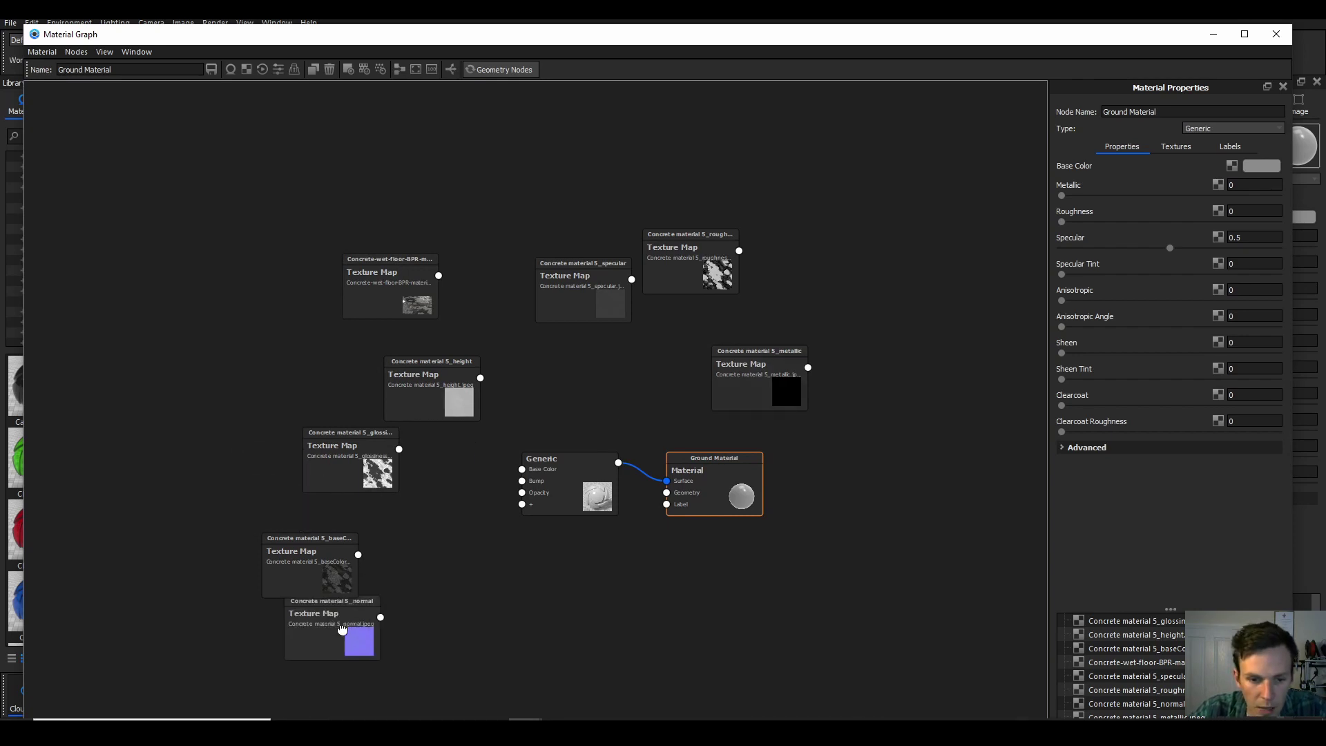
{"action": "left_click_drag", "start_coordinate": [317, 571], "coordinate": [209, 503]}
Step: Wire the normal map to Bump, baseColor to Base Color, and height to Bump Height
{"action": "left_click_drag", "start_coordinate": [375, 636], "coordinate": [522, 481]}
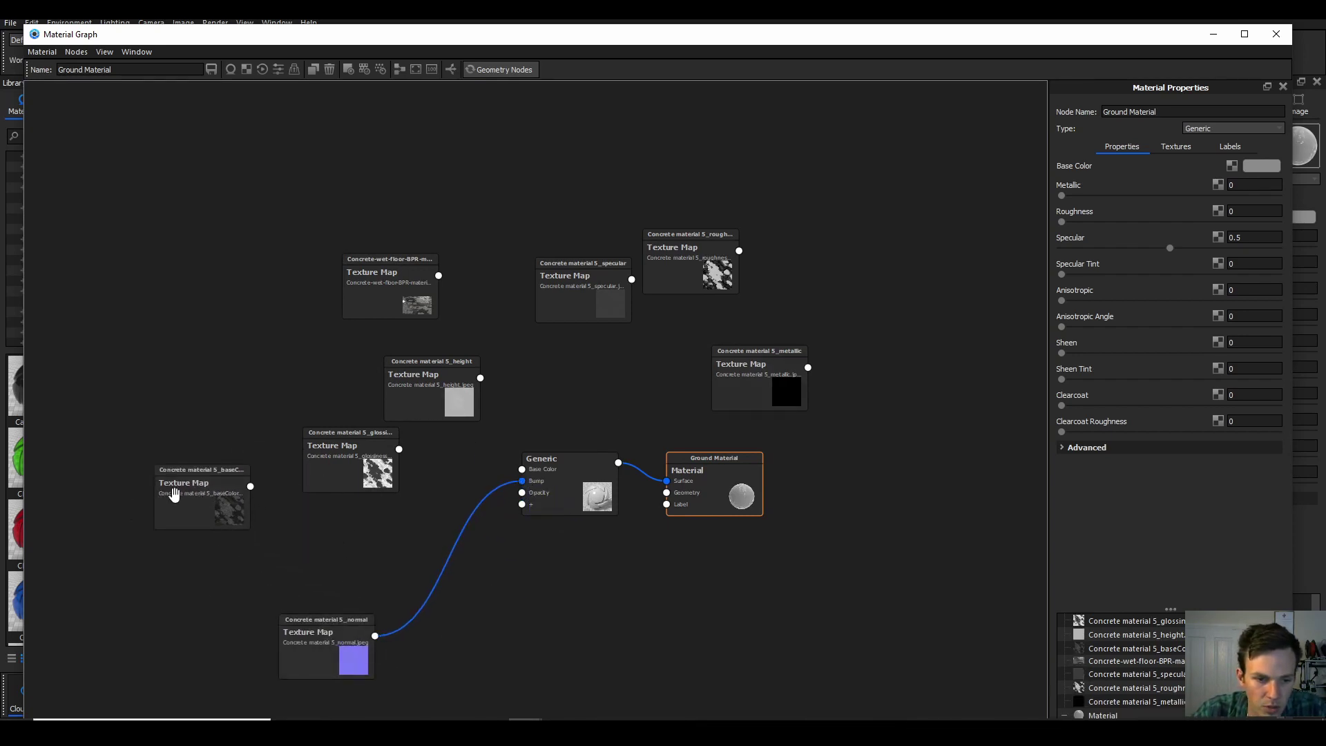
{"action": "left_click_drag", "start_coordinate": [175, 495], "coordinate": [281, 537]}
{"action": "left_click_drag", "start_coordinate": [364, 528], "coordinate": [522, 469]}
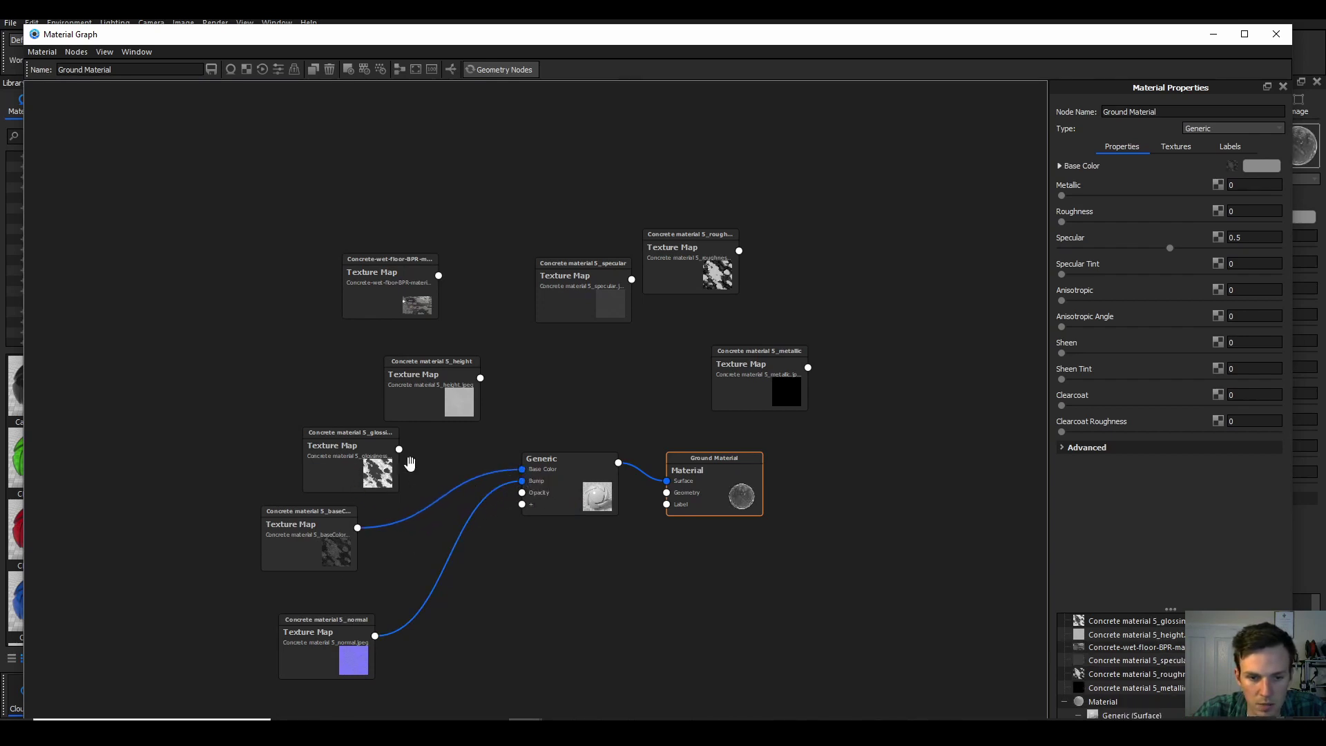
{"action": "left_click_drag", "start_coordinate": [399, 450], "coordinate": [522, 504]}
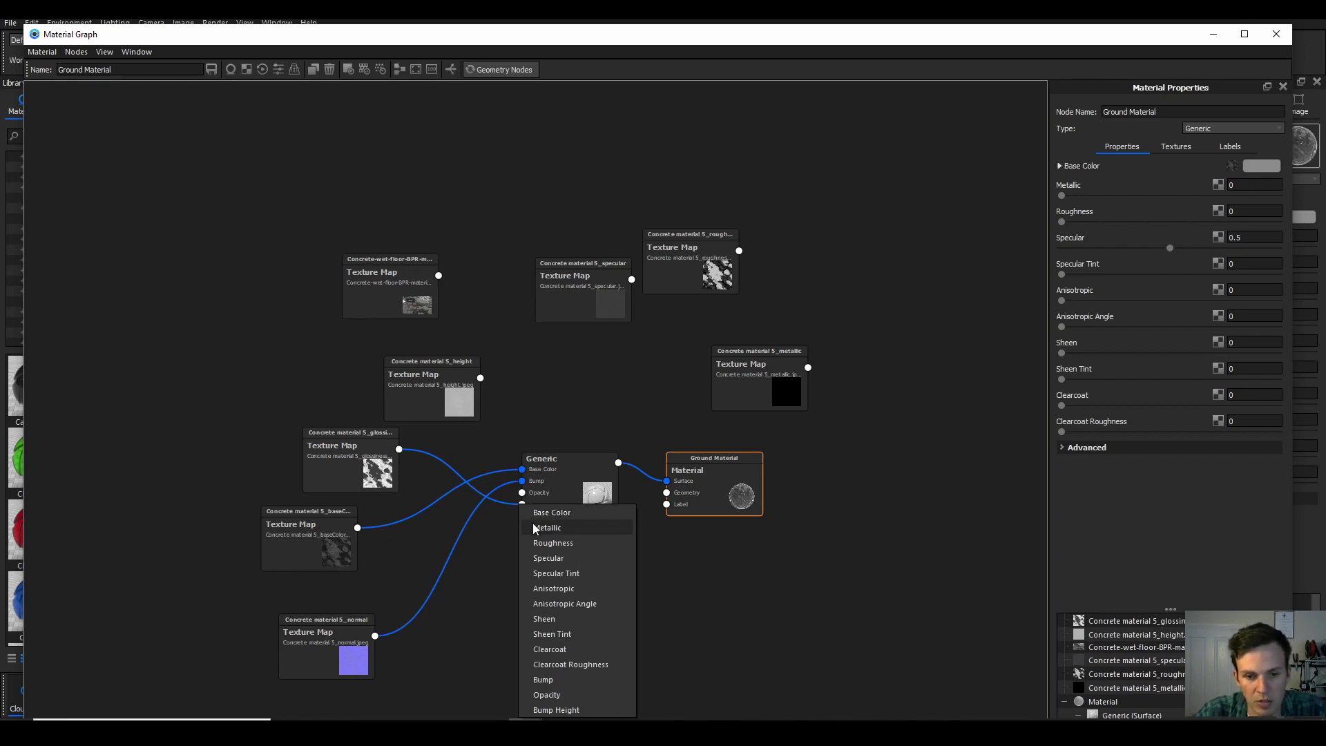
{"action": "left_click", "coordinate": [256, 435]}
{"action": "left_click_drag", "start_coordinate": [404, 292], "coordinate": [443, 624]}
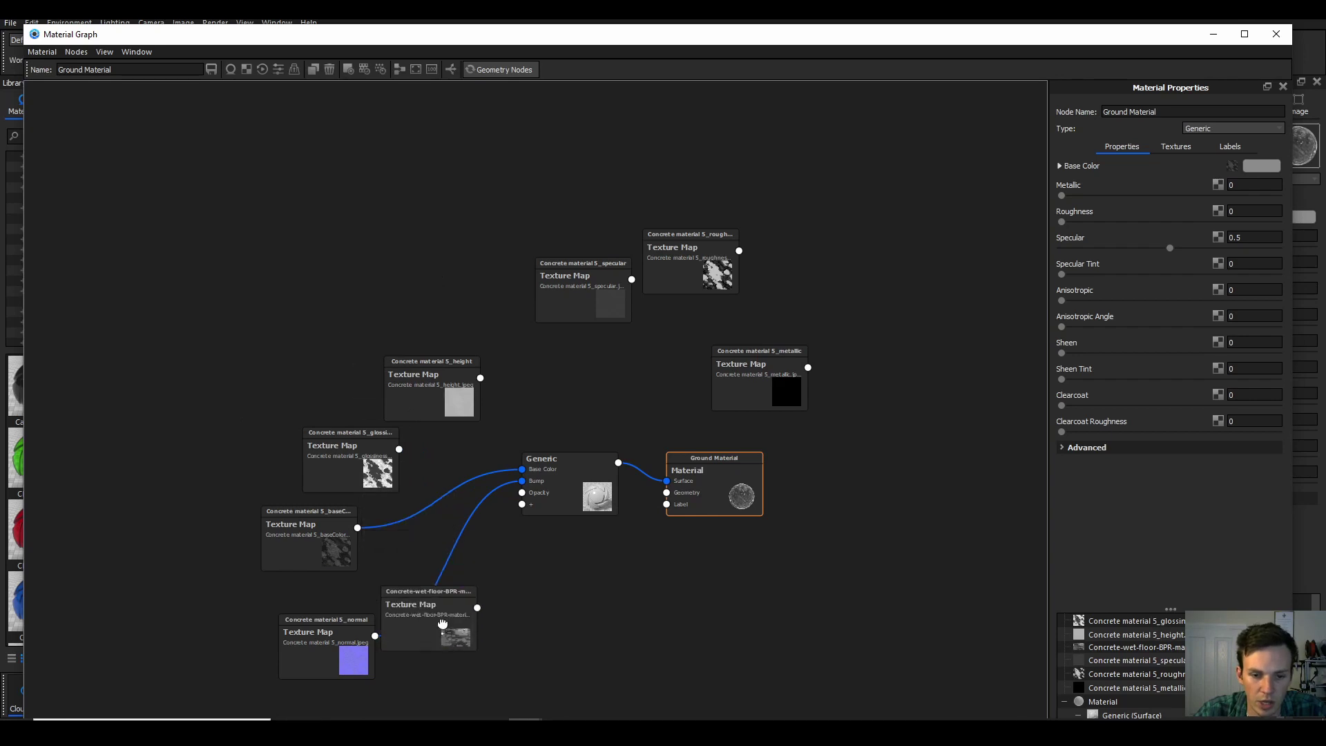
{"action": "left_click_drag", "start_coordinate": [314, 658], "coordinate": [277, 618]}
{"action": "left_click_drag", "start_coordinate": [316, 489], "coordinate": [308, 452]}
{"action": "left_click_drag", "start_coordinate": [288, 548], "coordinate": [290, 517]}
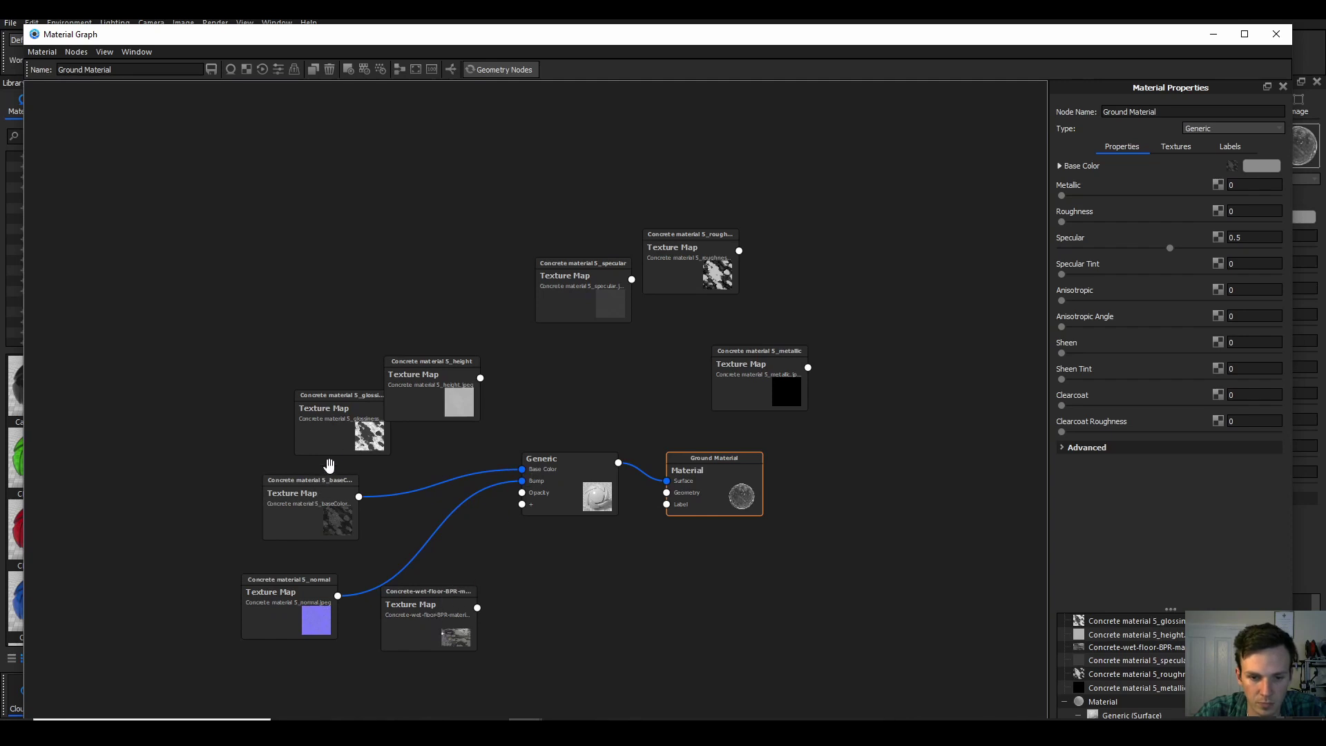
{"action": "left_click_drag", "start_coordinate": [331, 442], "coordinate": [267, 403]}
{"action": "left_click_drag", "start_coordinate": [437, 395], "coordinate": [522, 508]}
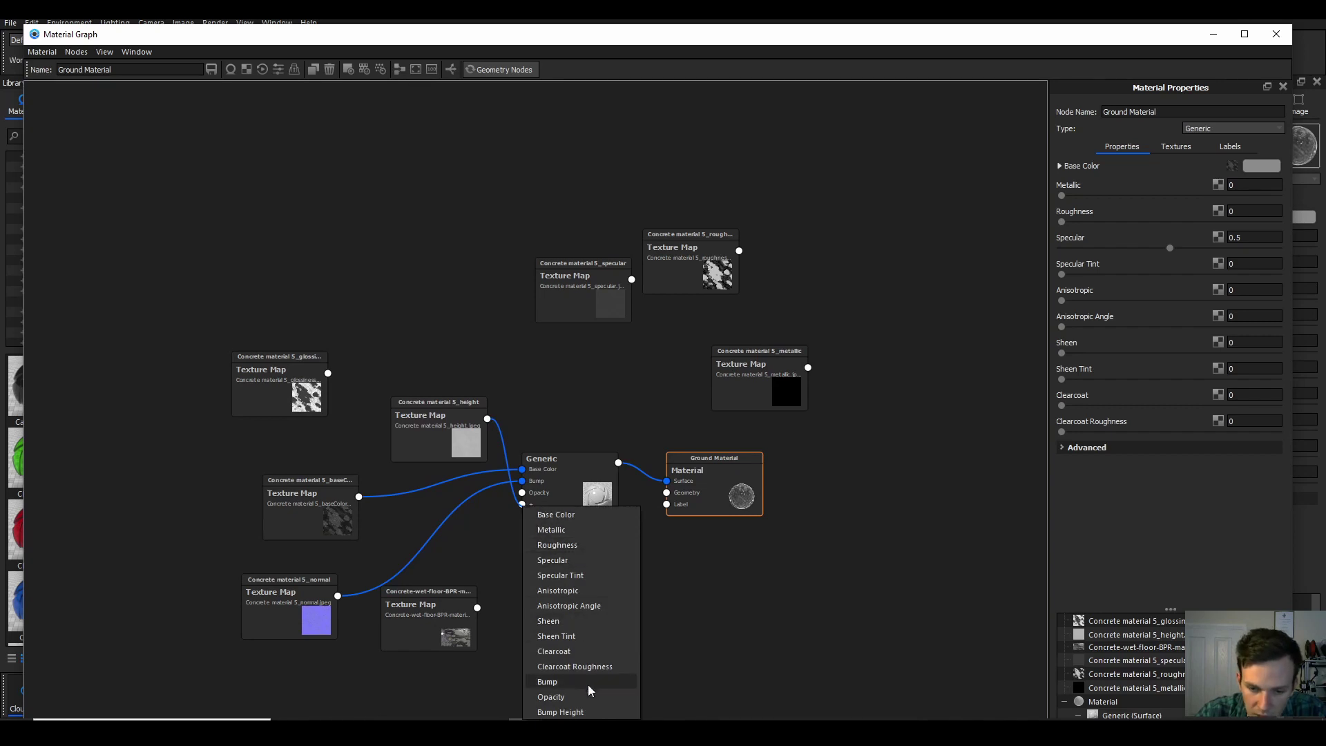
{"action": "left_click", "coordinate": [585, 711]}
Step: Wire the metallic, specular and roughness maps to Metallic, Specular and Roughness
{"action": "left_click_drag", "start_coordinate": [459, 448], "coordinate": [428, 417]}
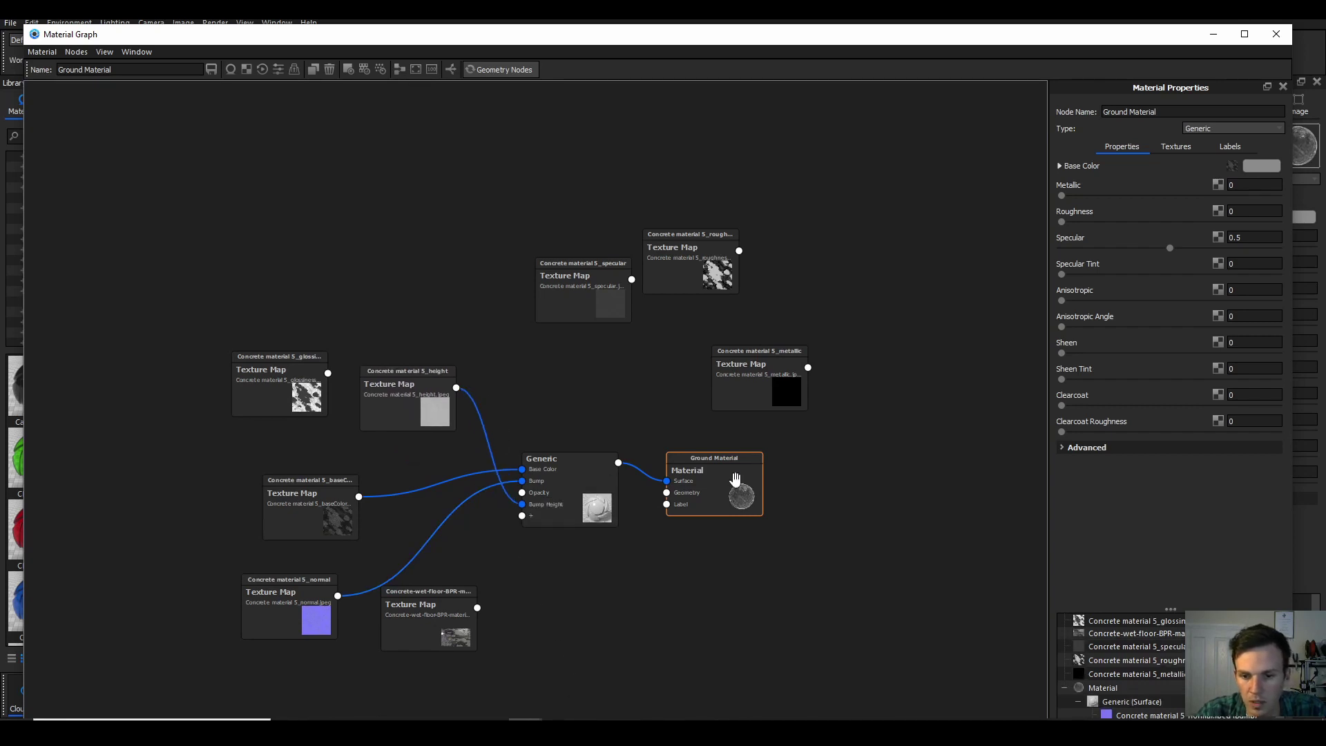
{"action": "left_click_drag", "start_coordinate": [742, 387], "coordinate": [524, 516]}
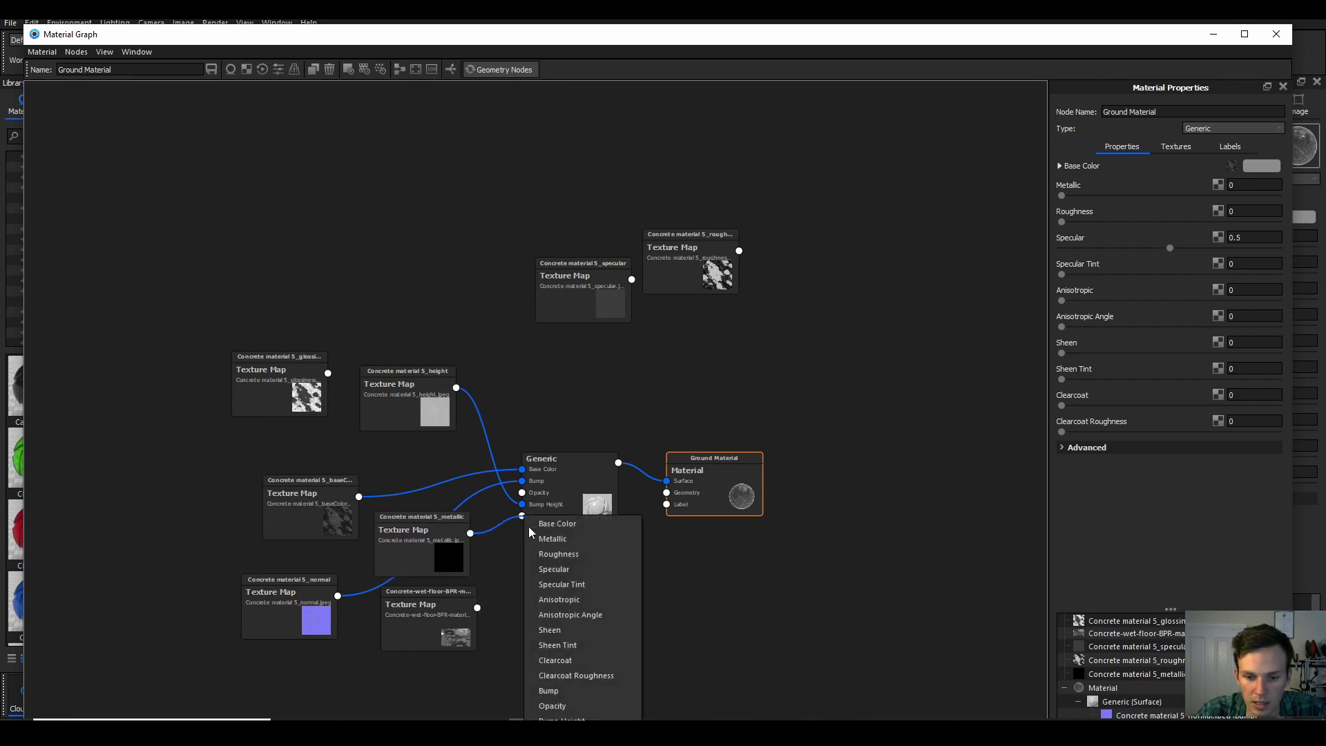
{"action": "left_click", "coordinate": [565, 538]}
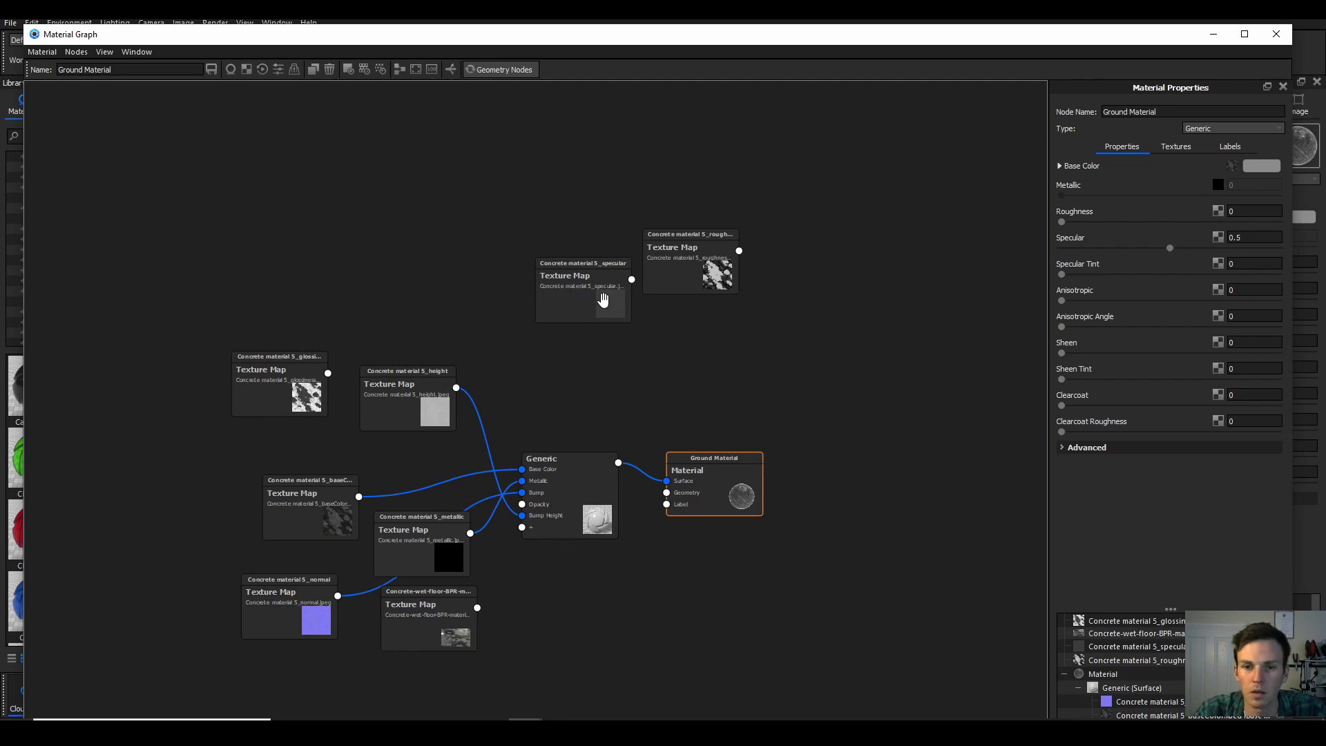
{"action": "left_click_drag", "start_coordinate": [601, 299], "coordinate": [525, 531]}
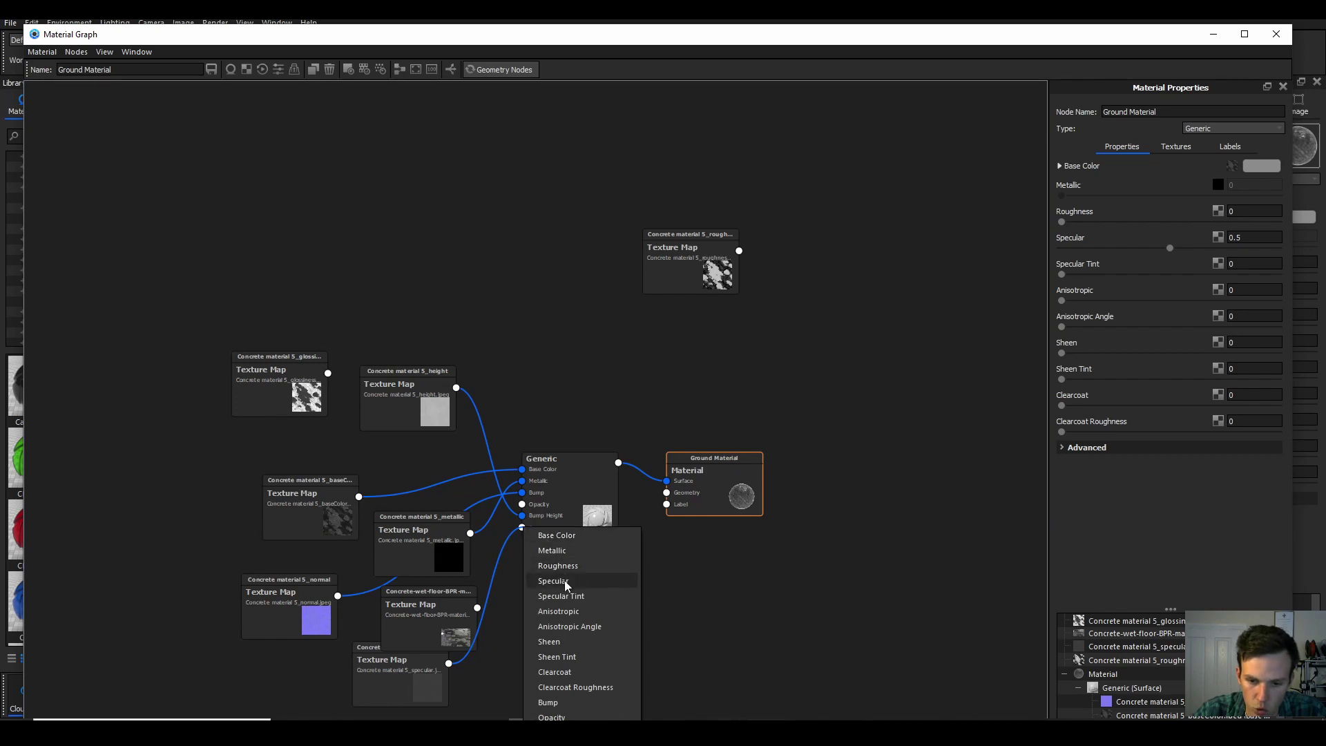
{"action": "left_click", "coordinate": [554, 581]}
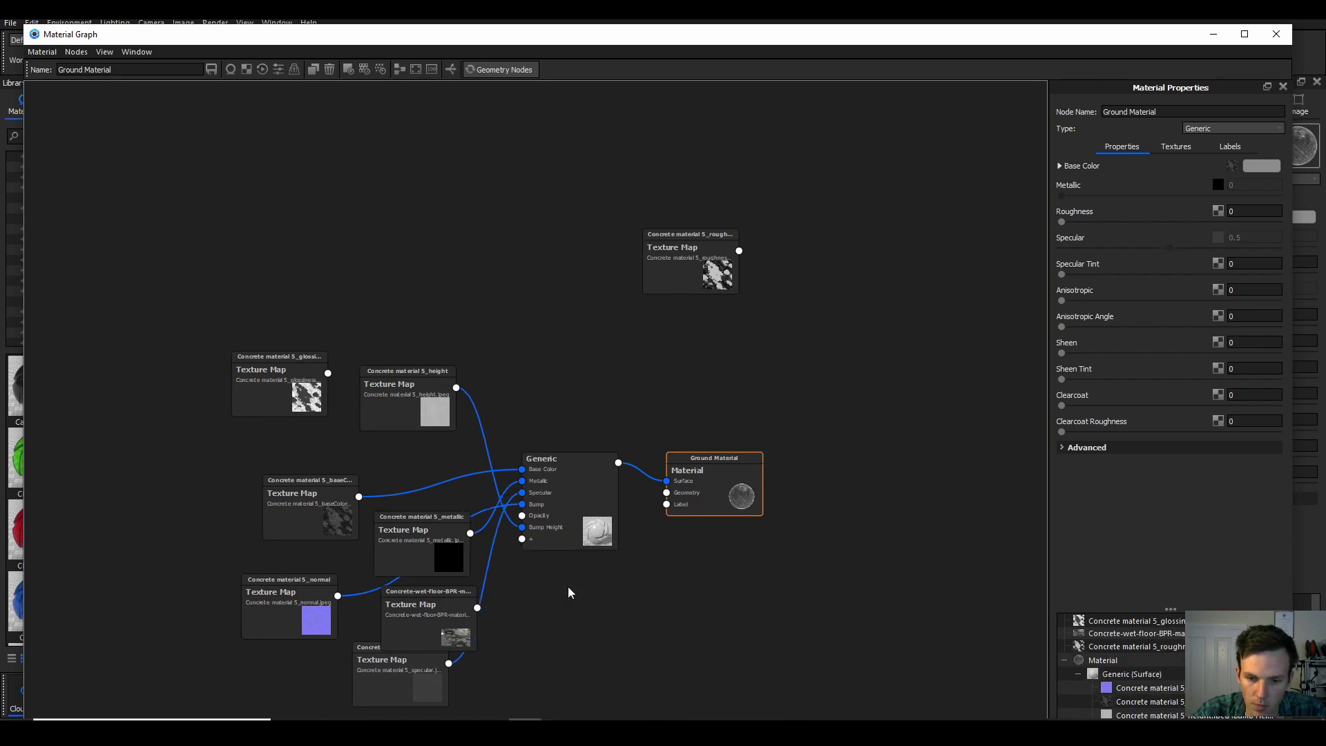
{"action": "left_click_drag", "start_coordinate": [684, 270], "coordinate": [522, 538]}
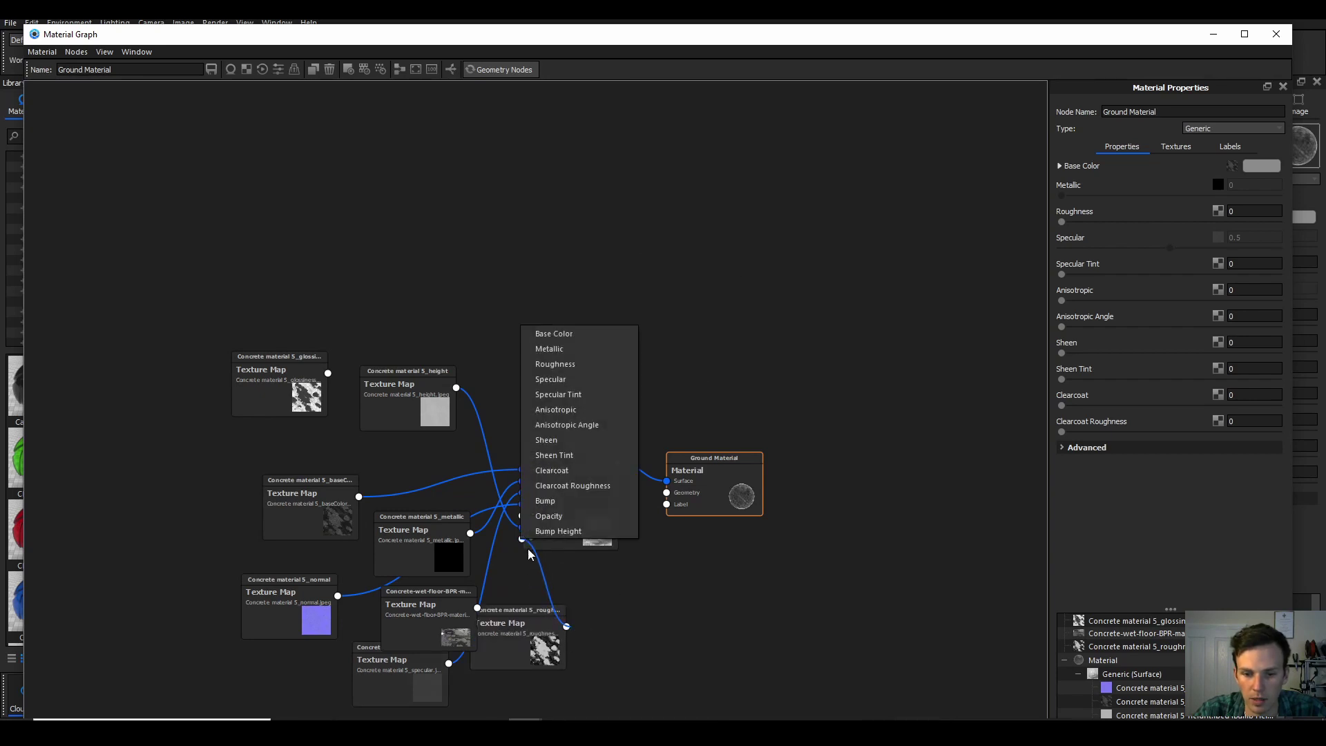
{"action": "left_click", "coordinate": [573, 364]}
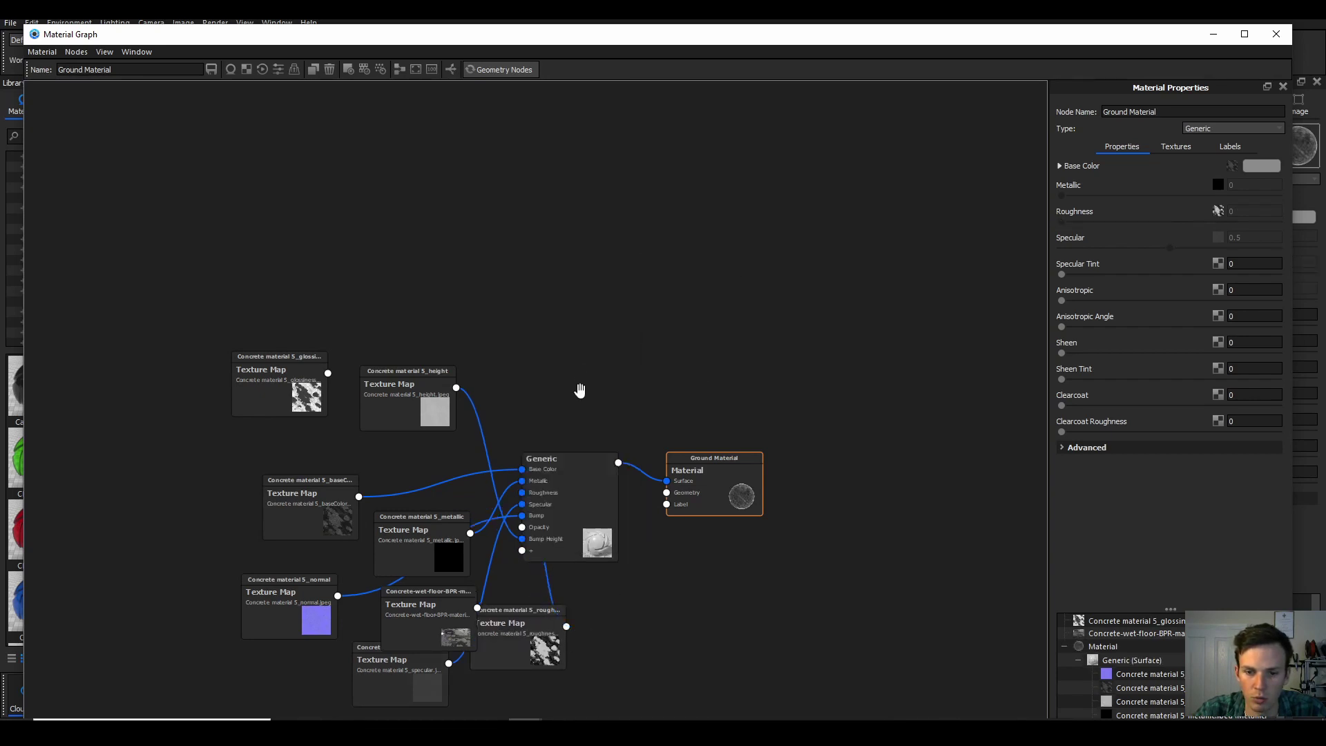
Step: Link the glossiness map to Sheen and tidy the node layout
{"action": "left_click_drag", "start_coordinate": [705, 488], "coordinate": [795, 447]}
{"action": "left_click_drag", "start_coordinate": [570, 509], "coordinate": [694, 445]}
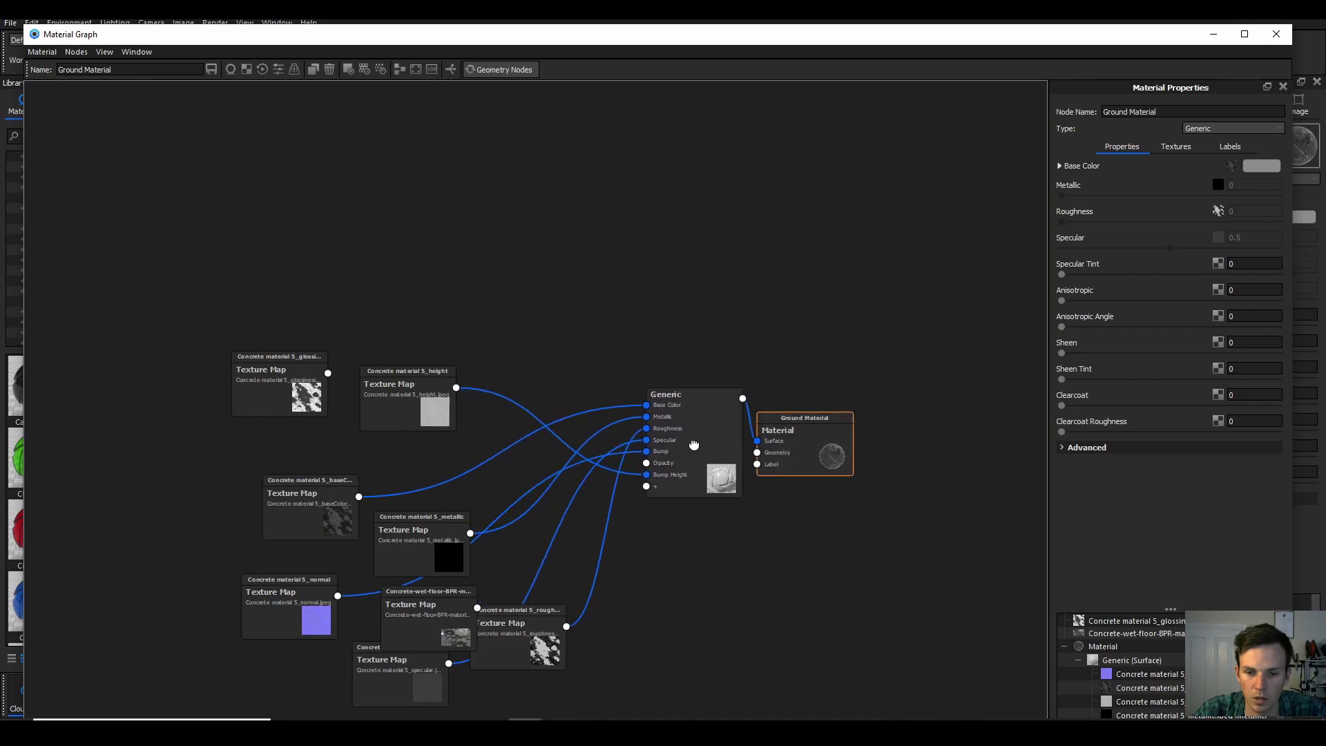
{"action": "left_click_drag", "start_coordinate": [427, 563], "coordinate": [419, 503]}
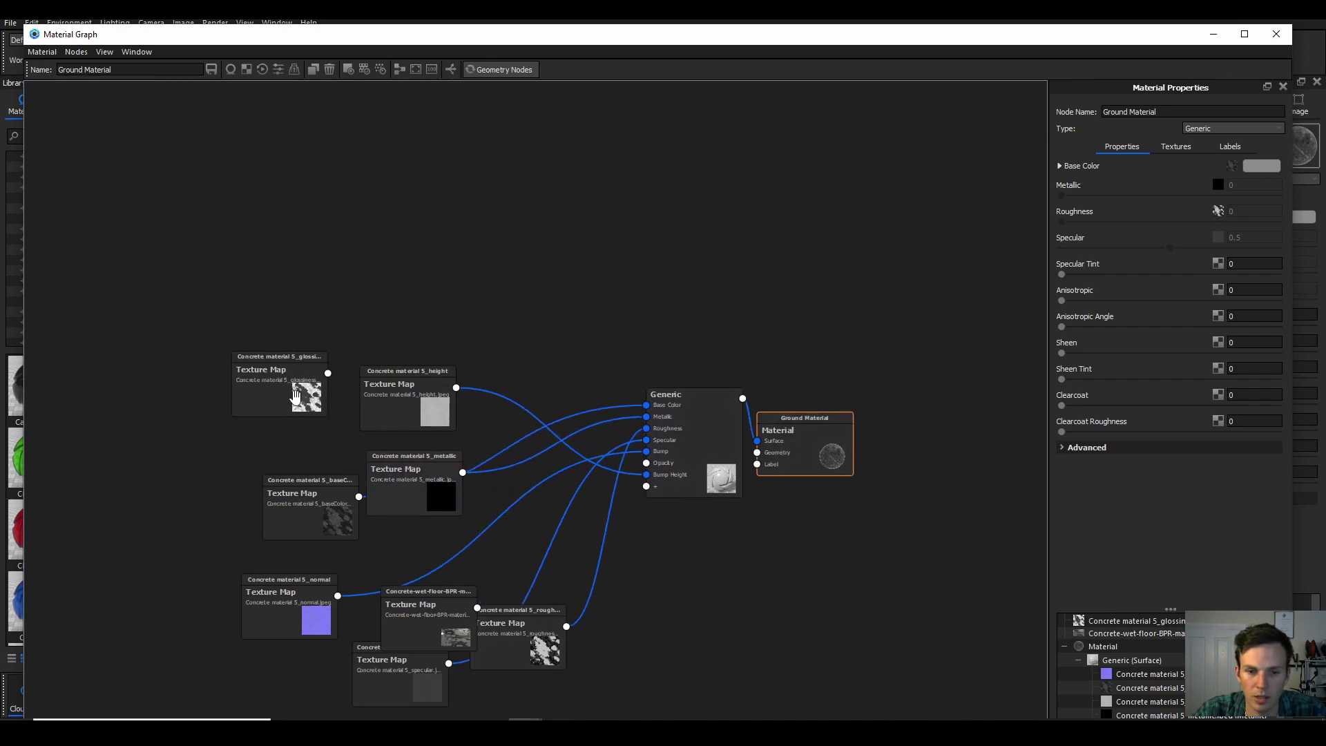
{"action": "left_click_drag", "start_coordinate": [296, 396], "coordinate": [646, 486]}
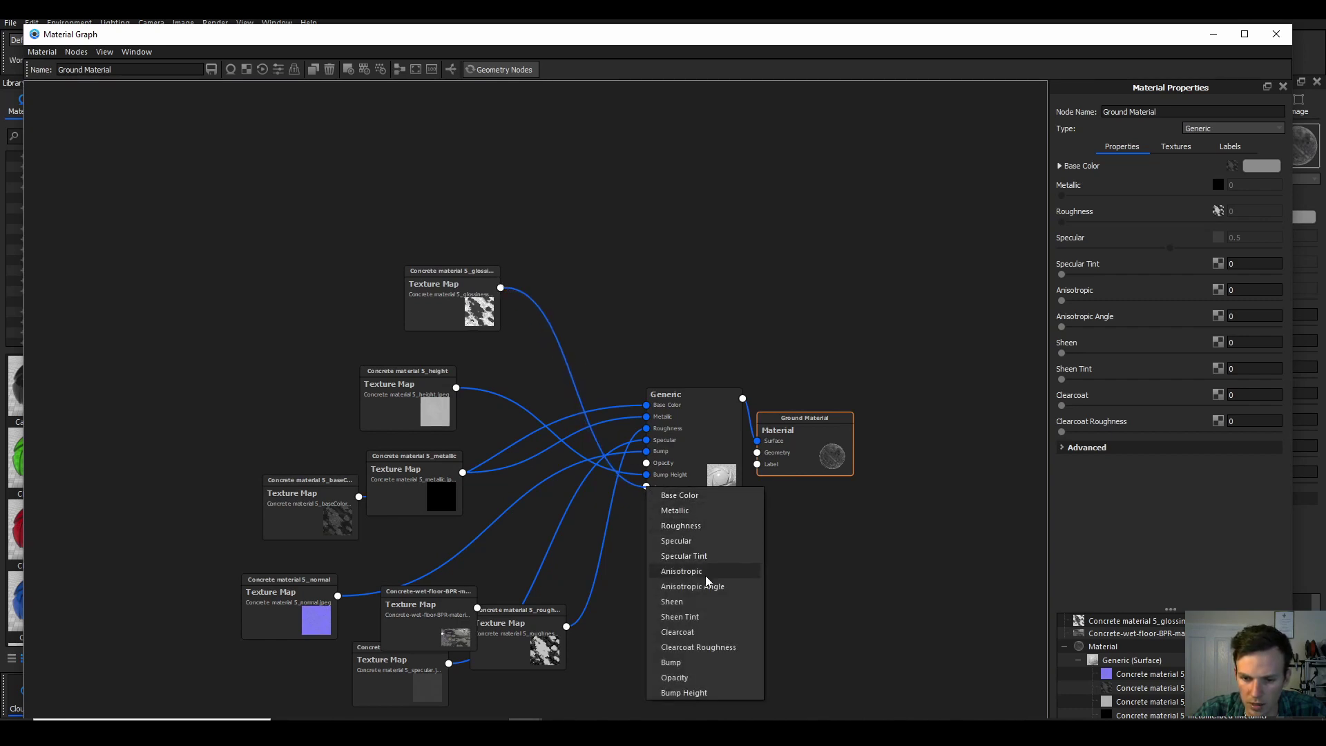
{"action": "left_click", "coordinate": [703, 607]}
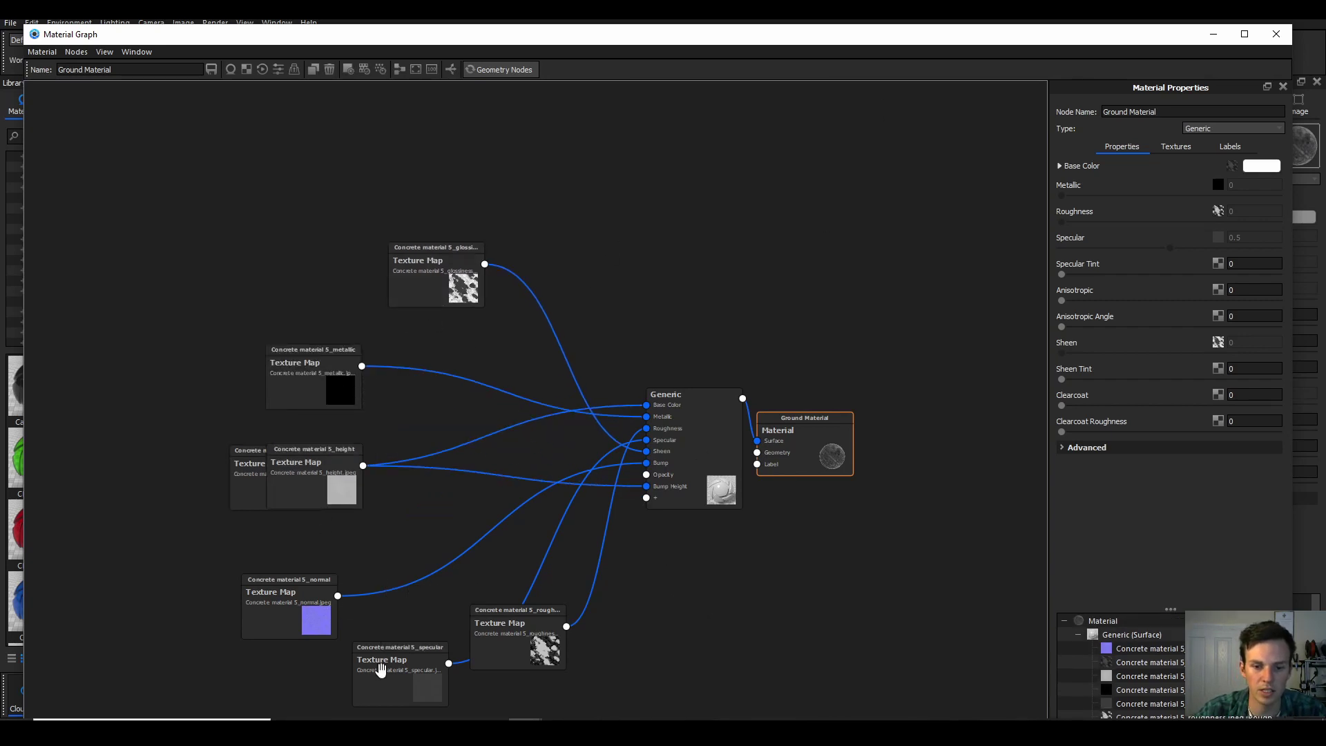
{"action": "left_click_drag", "start_coordinate": [381, 668], "coordinate": [316, 673]}
{"action": "left_click_drag", "start_coordinate": [542, 640], "coordinate": [571, 656]}
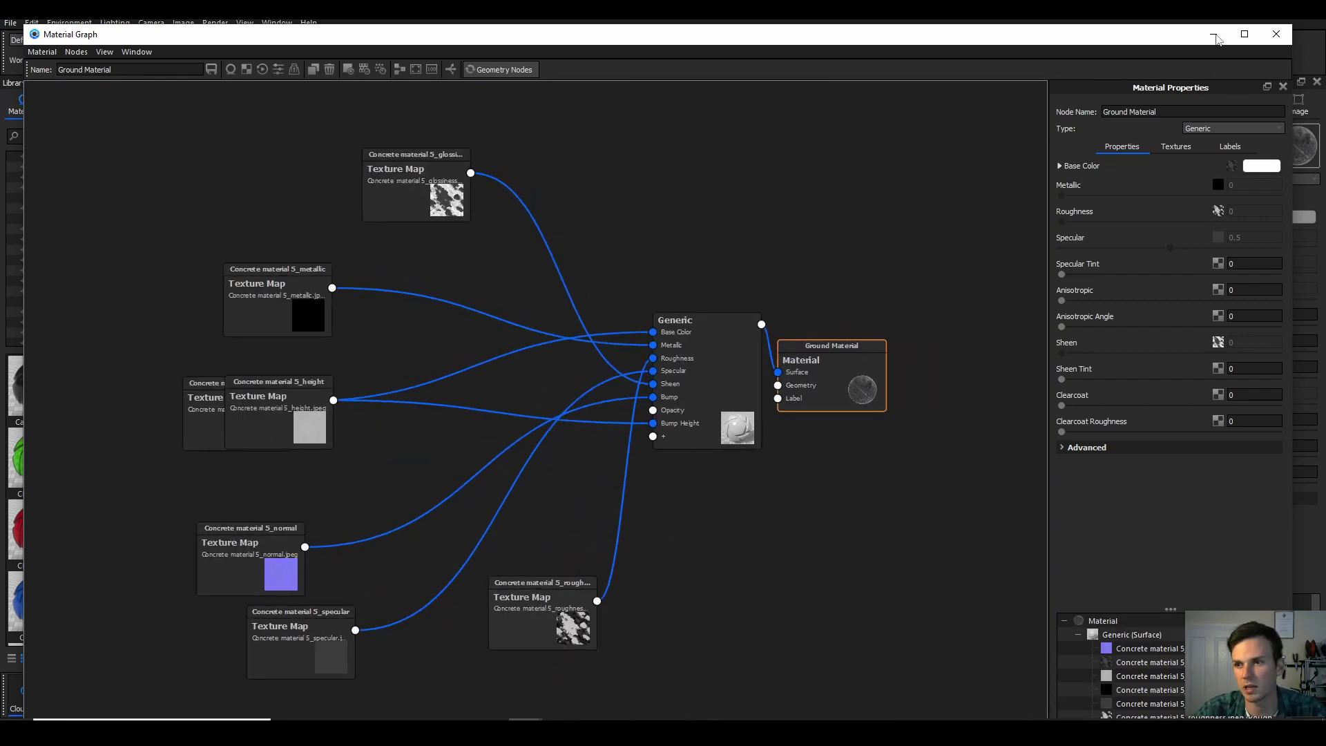
Step: Scale the ground's concrete texture down from 1867 mm to 1090 mm width
{"action": "left_click_drag", "start_coordinate": [1290, 78], "coordinate": [339, 173]}
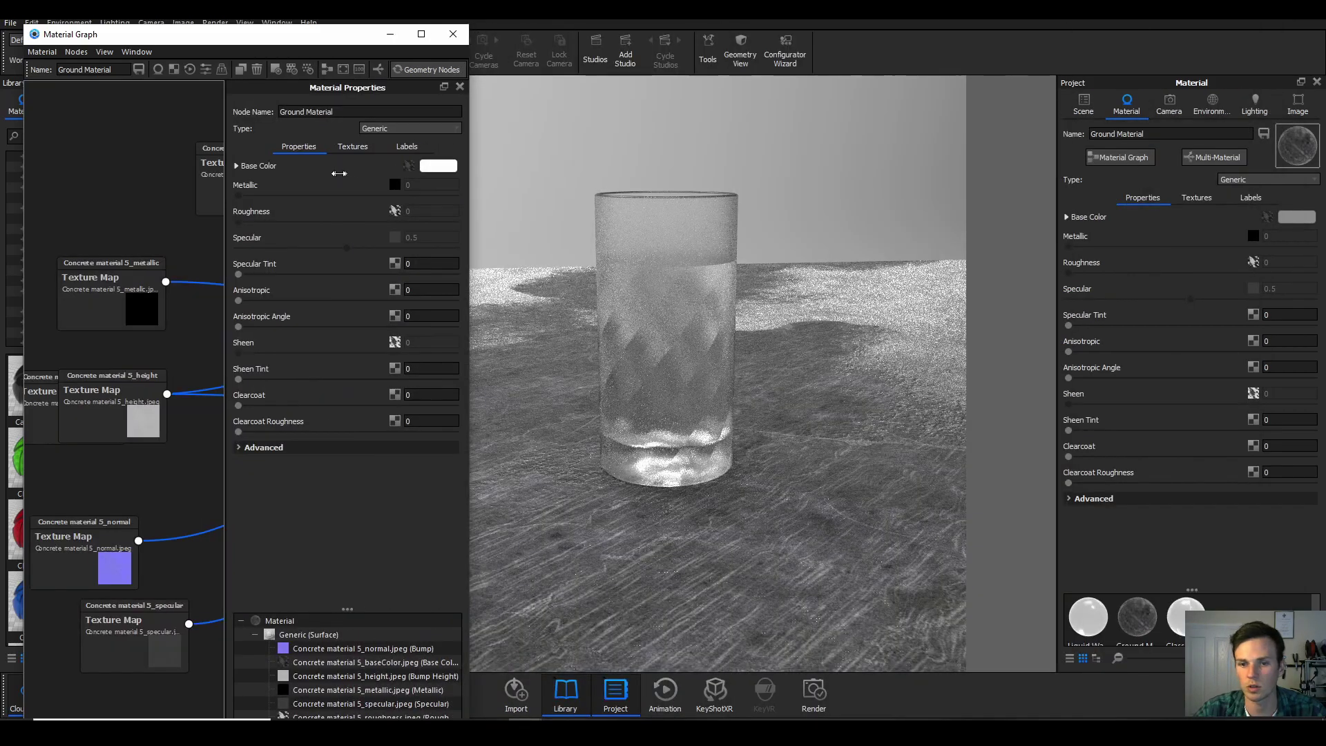
{"action": "scroll", "coordinate": [749, 391], "scroll_direction": "down", "scroll_amount": 10}
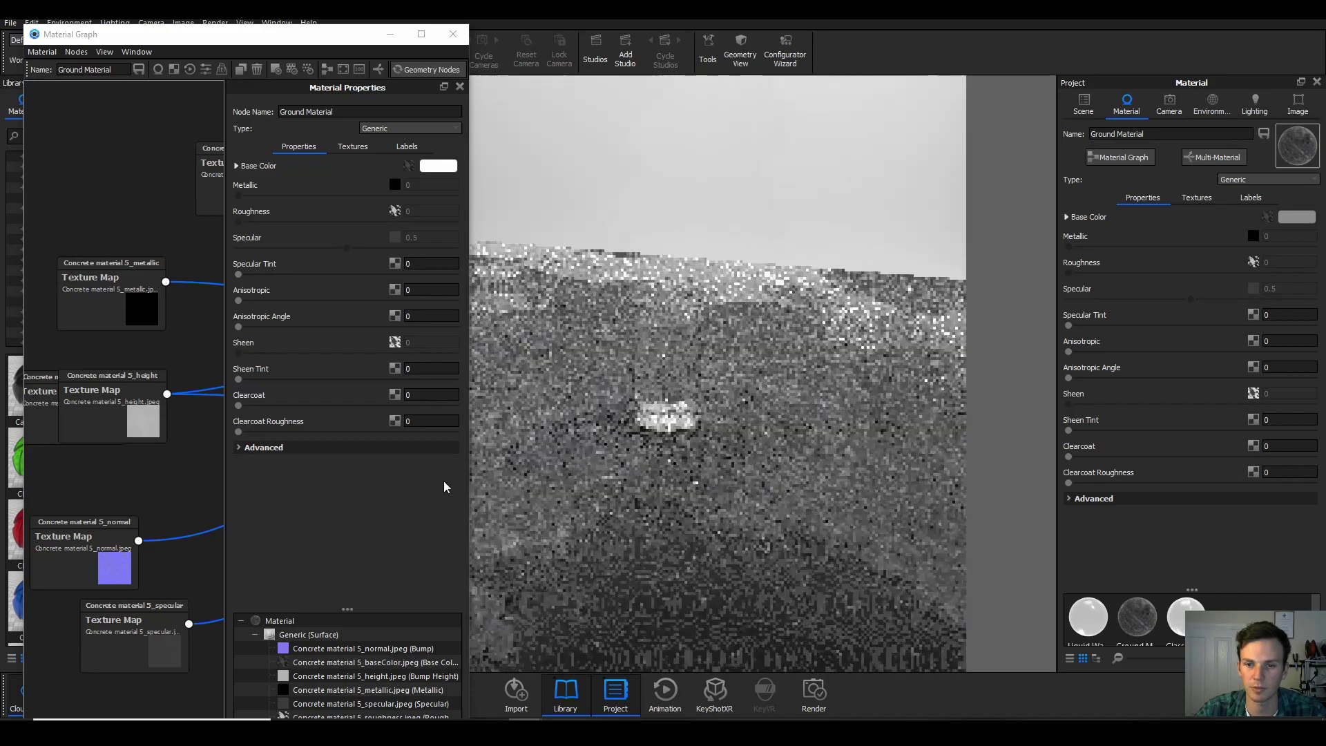
{"action": "scroll", "coordinate": [663, 524], "scroll_direction": "up", "scroll_amount": 3}
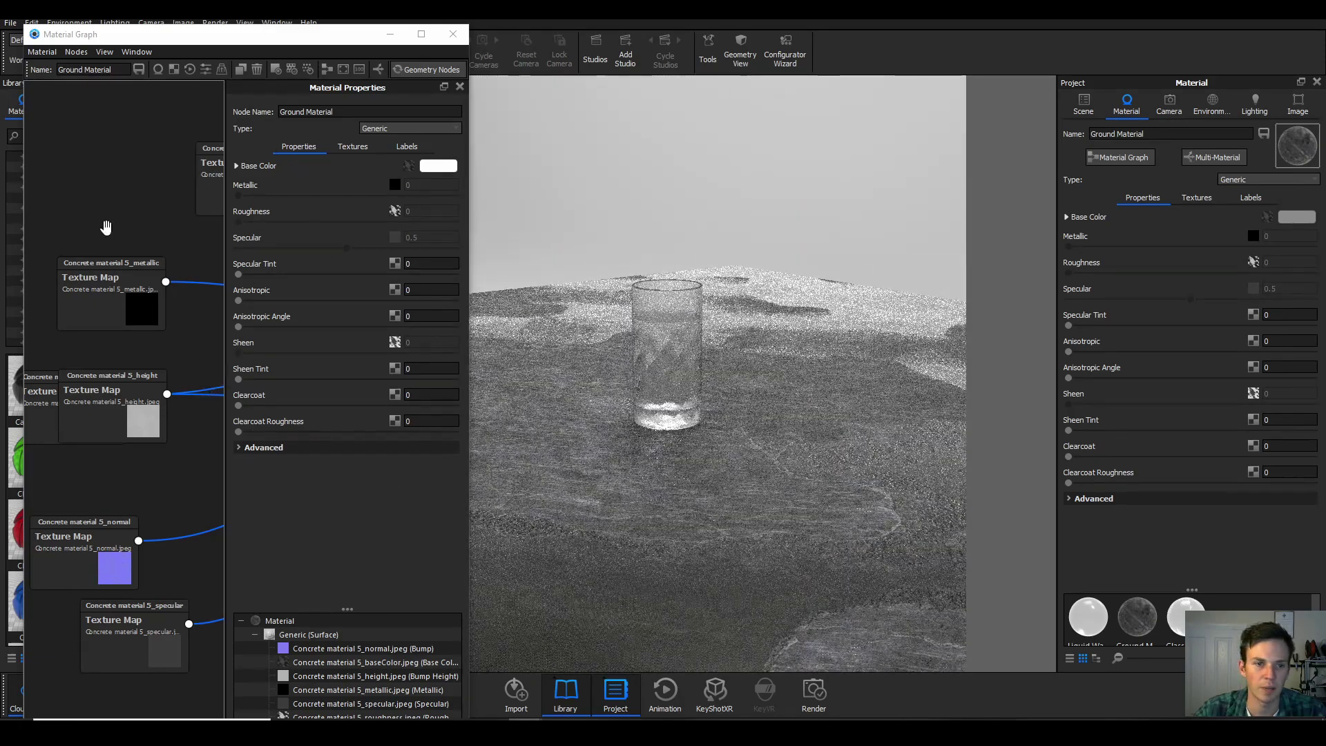
{"action": "scroll", "coordinate": [153, 384], "scroll_direction": "down", "scroll_amount": 2}
{"action": "scroll", "coordinate": [154, 401], "scroll_direction": "down", "scroll_amount": 3}
{"action": "scroll", "coordinate": [156, 415], "scroll_direction": "up", "scroll_amount": 2}
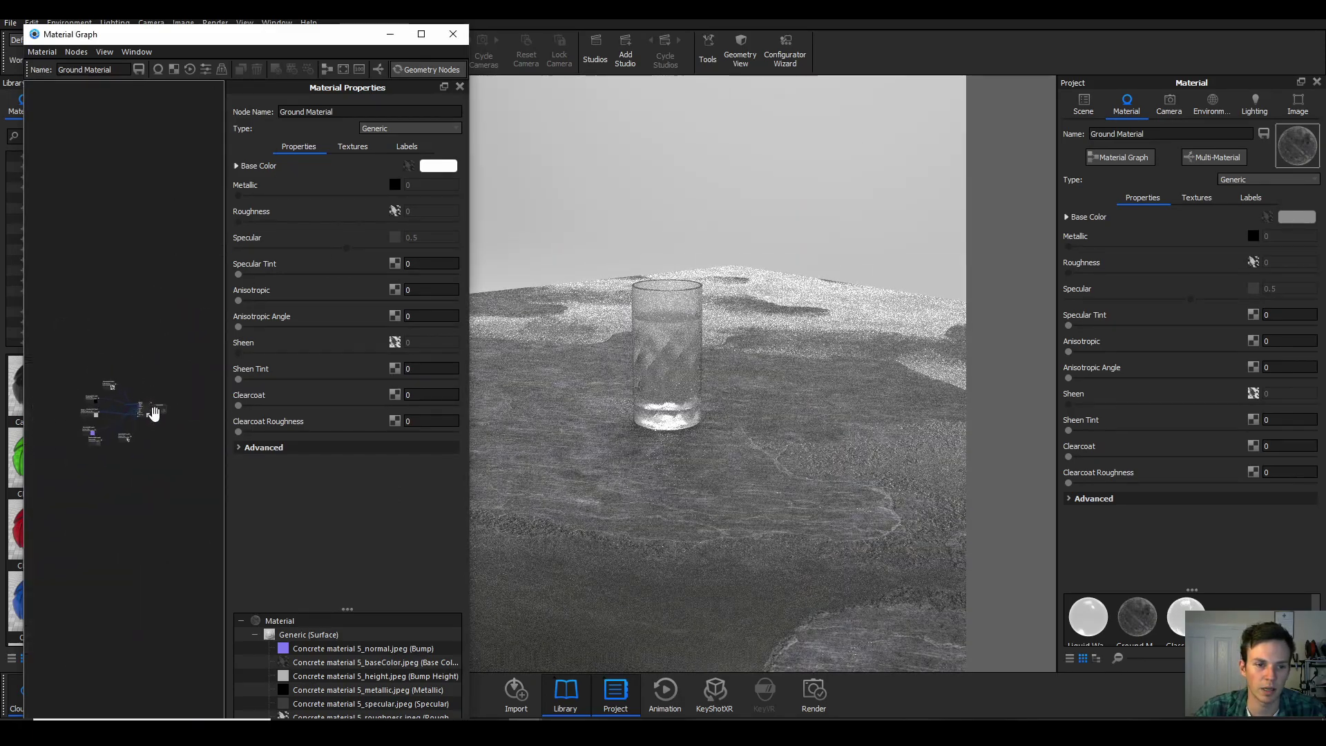
{"action": "left_click", "coordinate": [164, 407]}
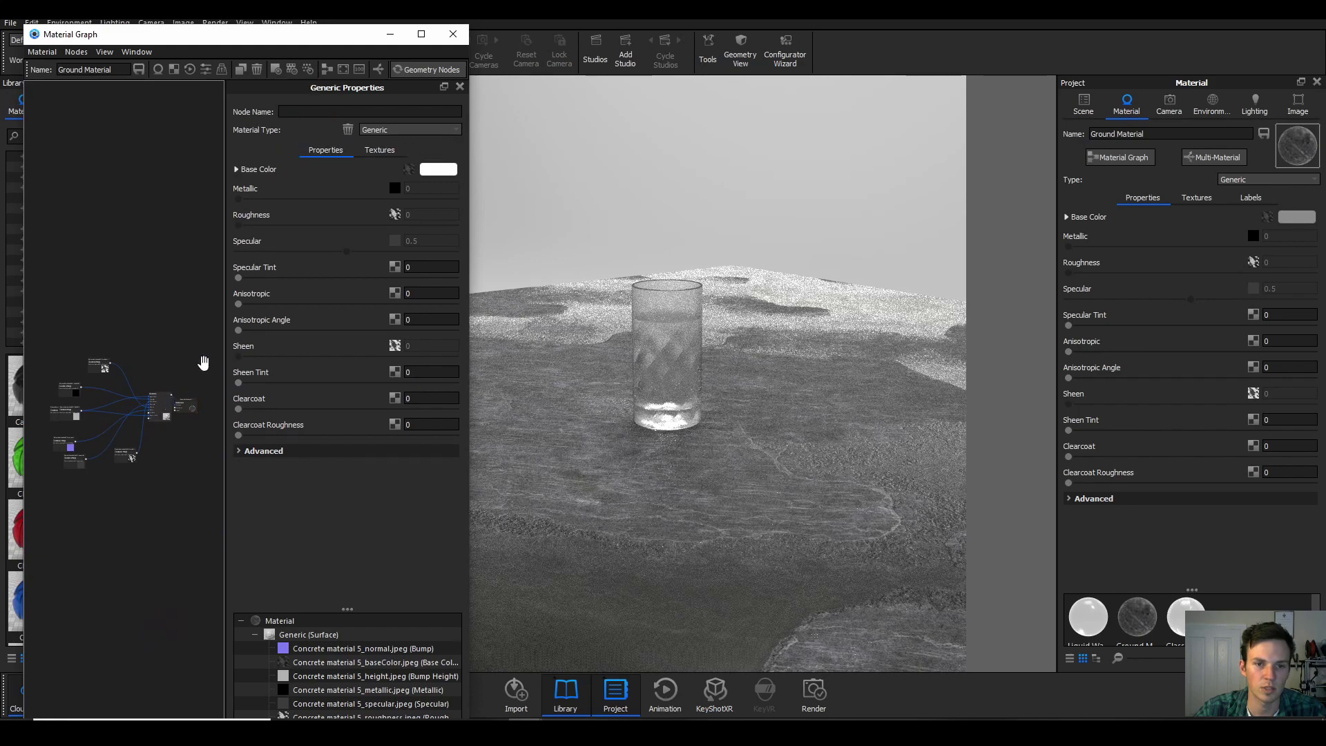
{"action": "left_click", "coordinate": [379, 149]}
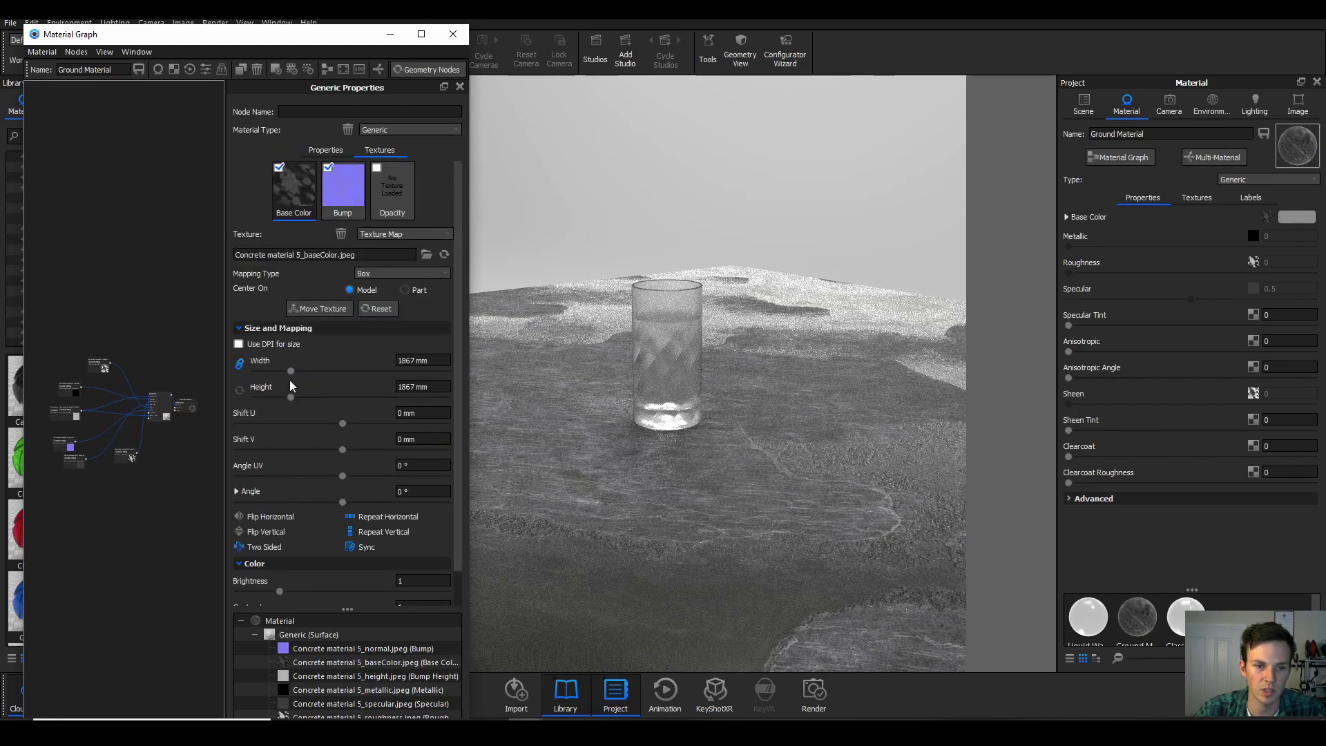
{"action": "left_click_drag", "start_coordinate": [279, 378], "coordinate": [272, 375]}
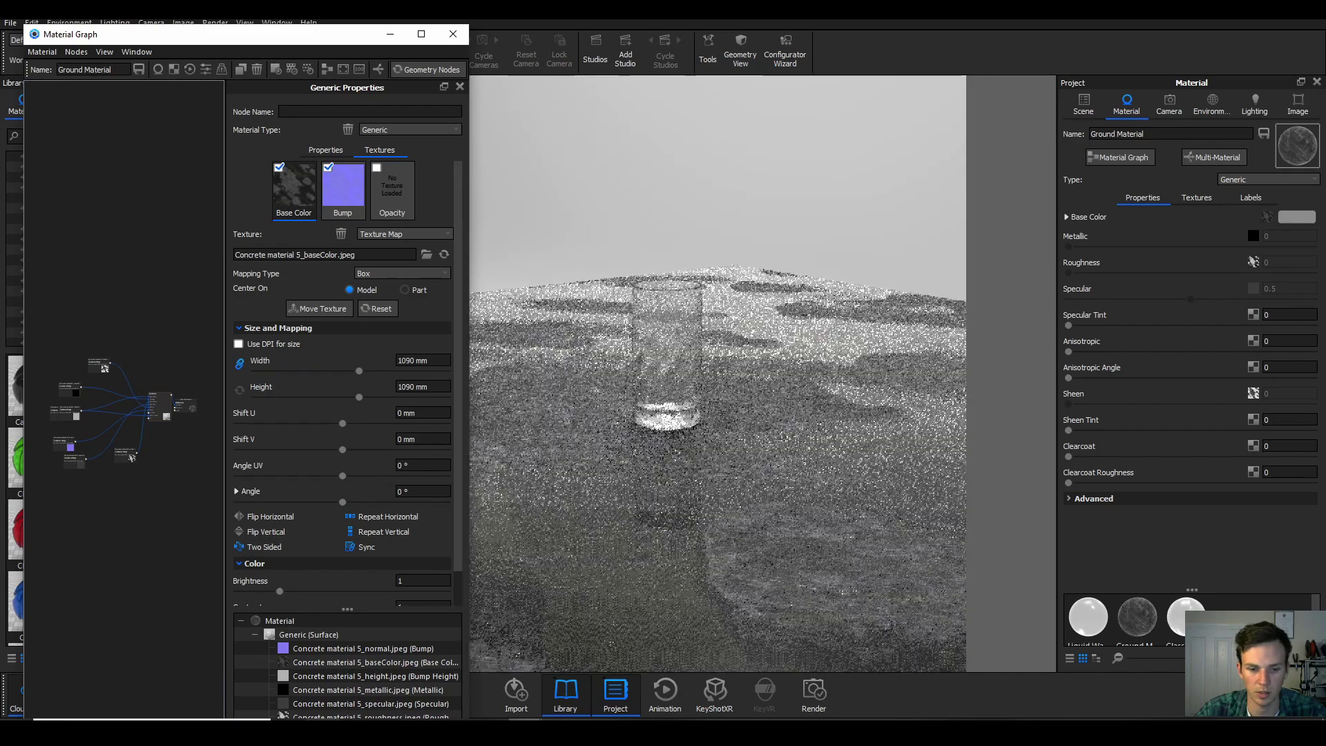
Step: Compare the render against the glass reference images in the Instagram post
{"action": "key", "text": "alt+Tab"}
{"action": "left_click", "coordinate": [781, 393]}
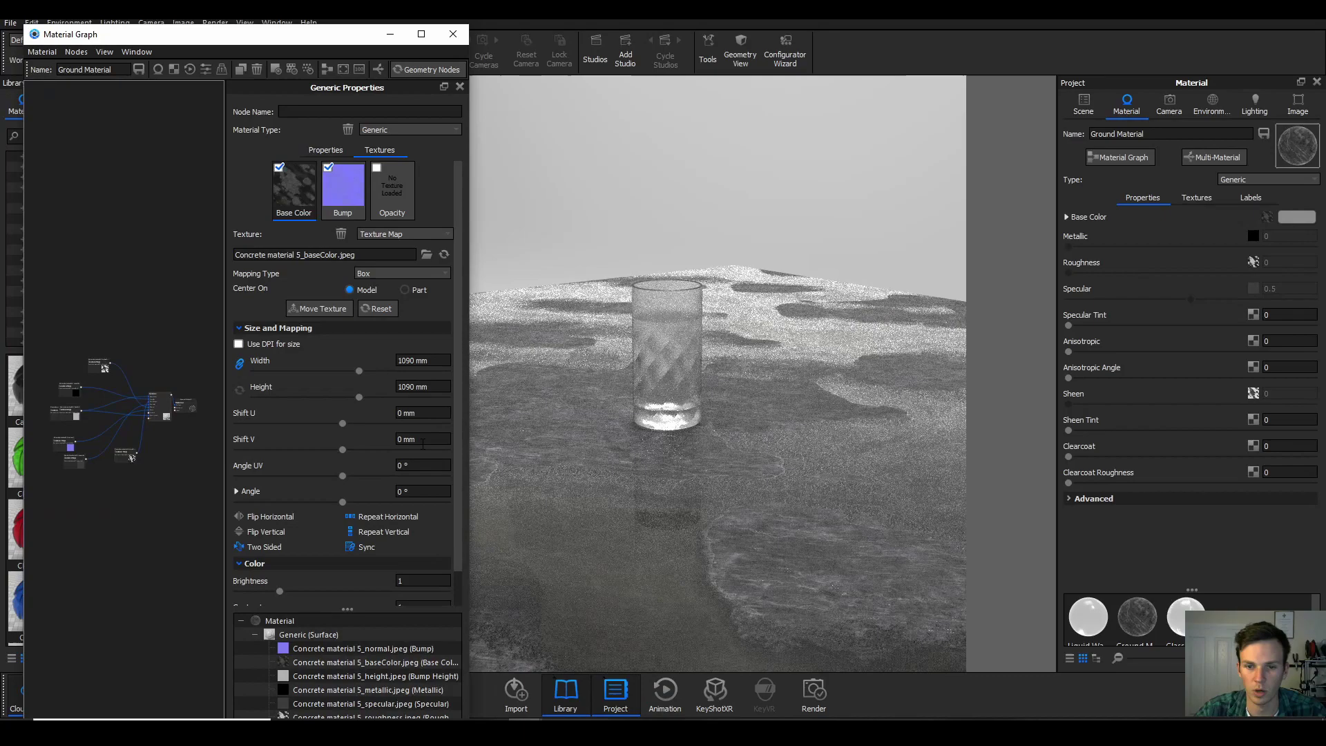
{"action": "left_click", "coordinate": [734, 424]}
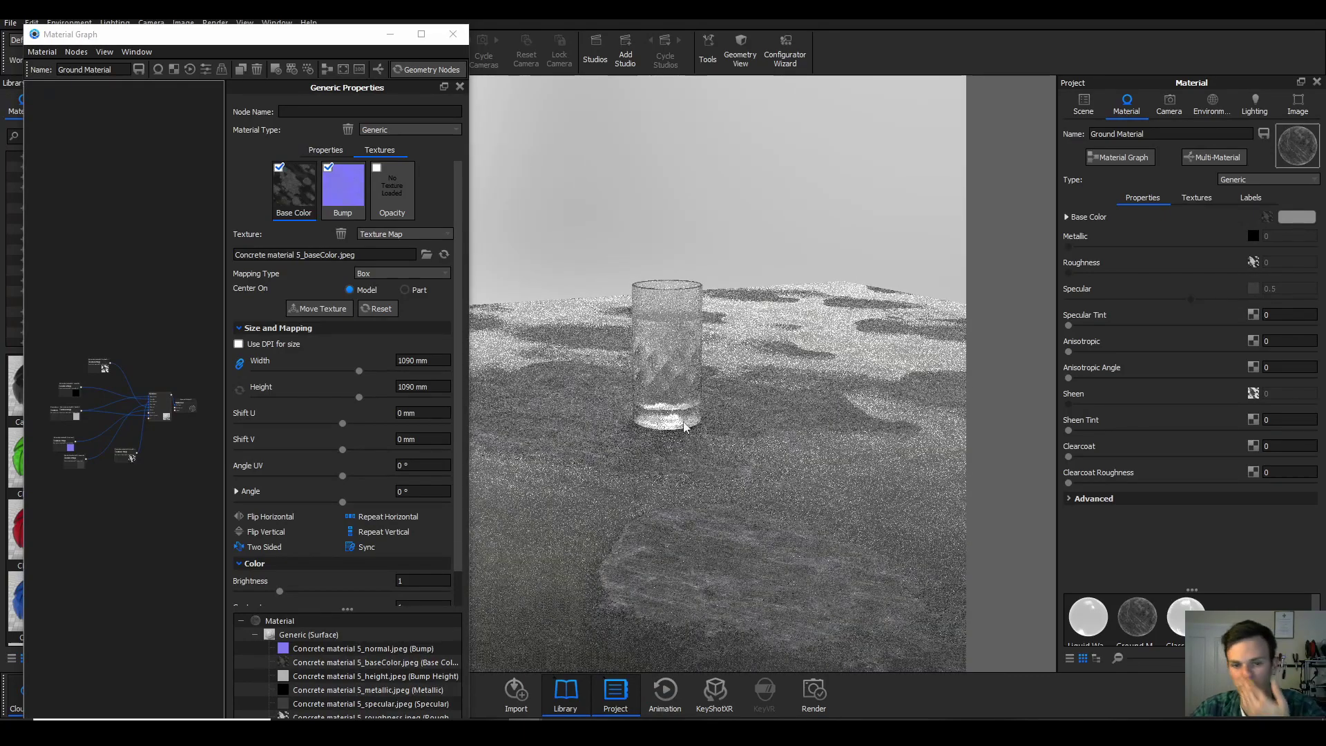
Step: Rotate the New Environment so a bright disc glows behind the glass; enlarge the ground texture to 1740 mm
{"action": "left_click", "coordinate": [1207, 115]}
{"action": "left_click", "coordinate": [1149, 140]}
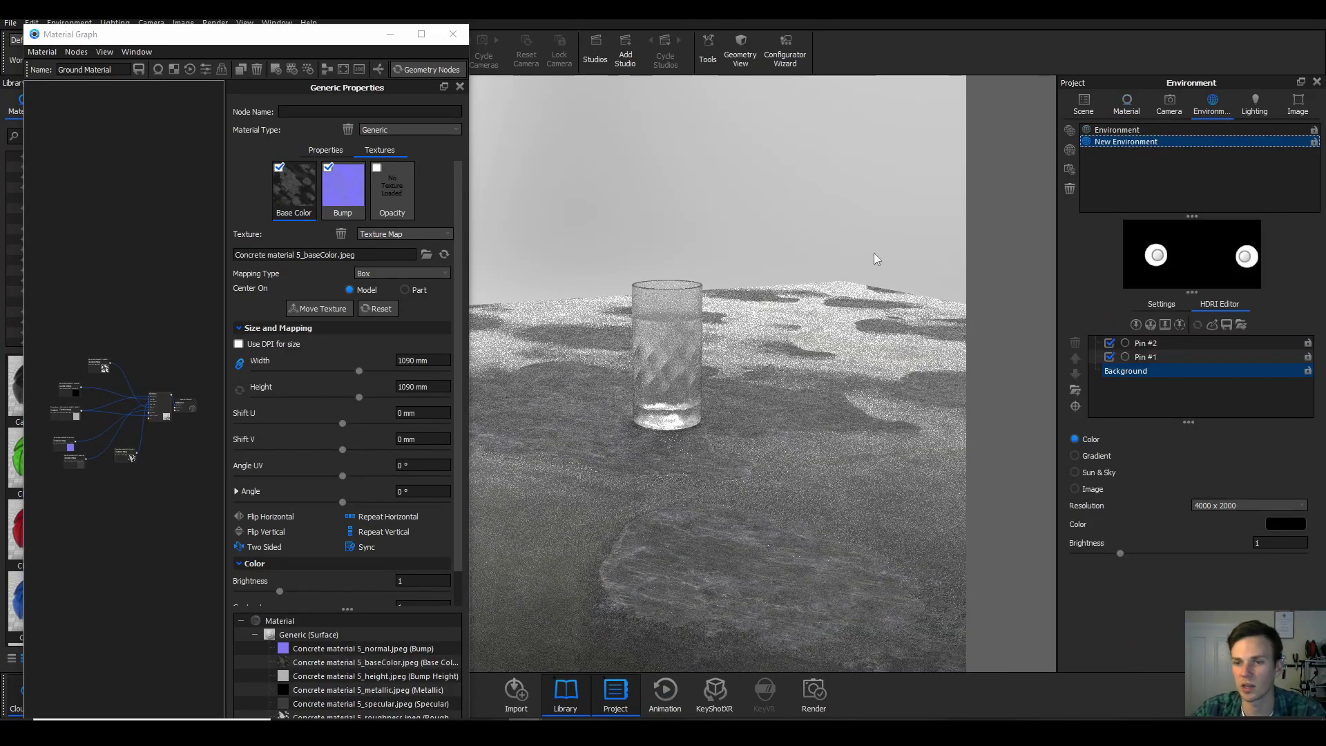
{"action": "scroll", "coordinate": [718, 448], "scroll_direction": "up", "scroll_amount": 3}
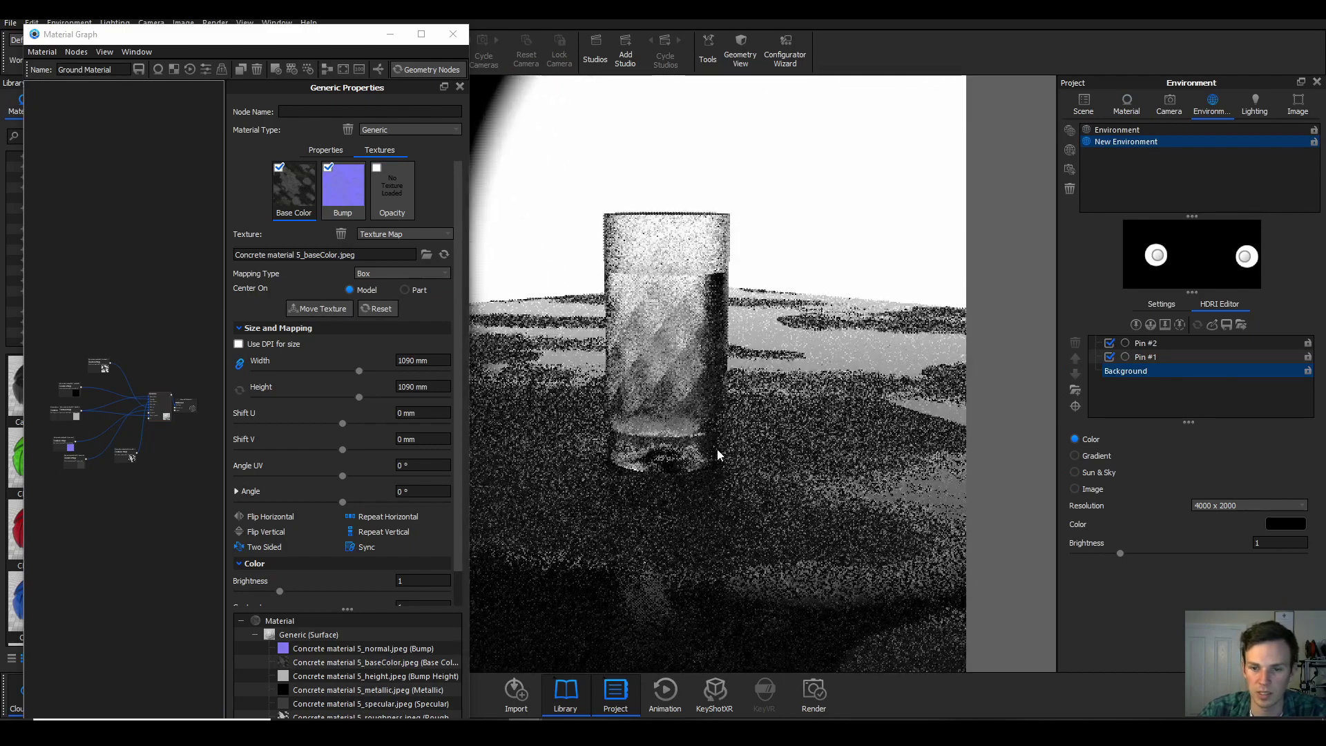
{"action": "left_click_drag", "start_coordinate": [742, 488], "coordinate": [714, 466], "text": "ctrl"}
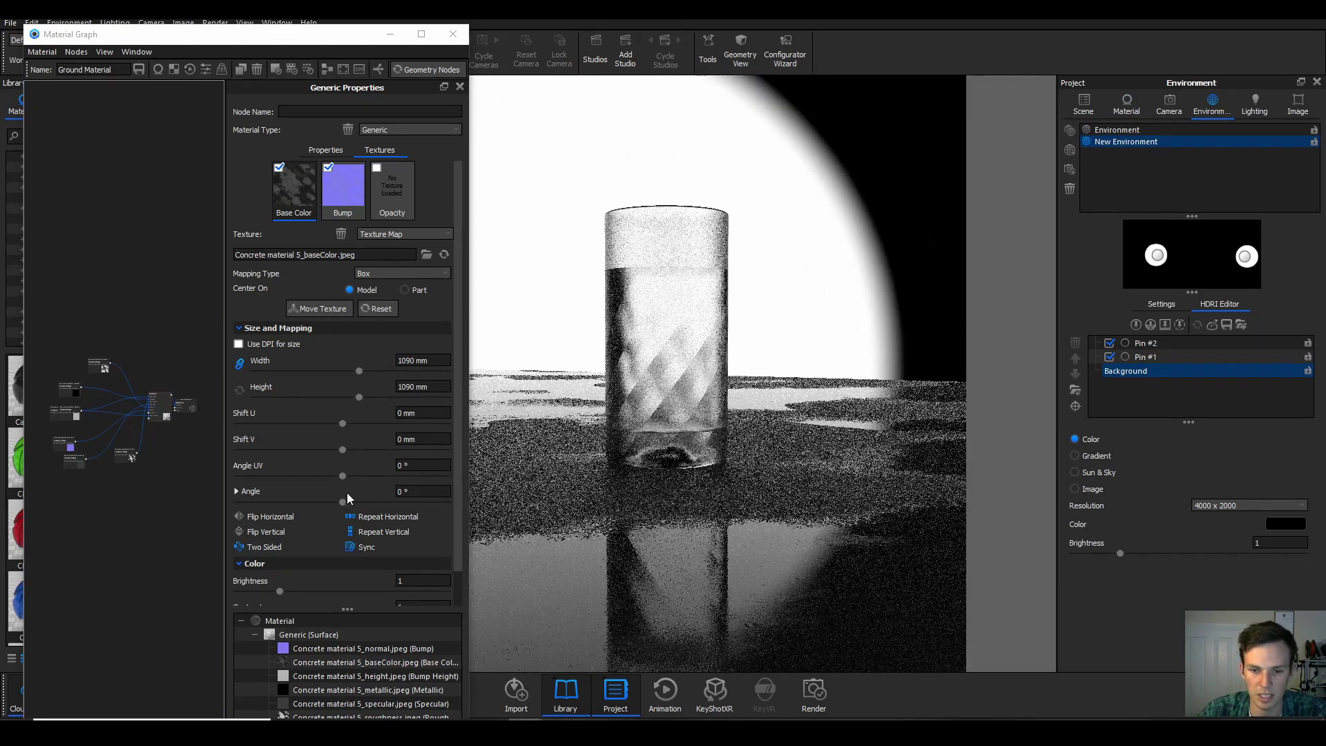
{"action": "left_click_drag", "start_coordinate": [359, 371], "coordinate": [417, 378]}
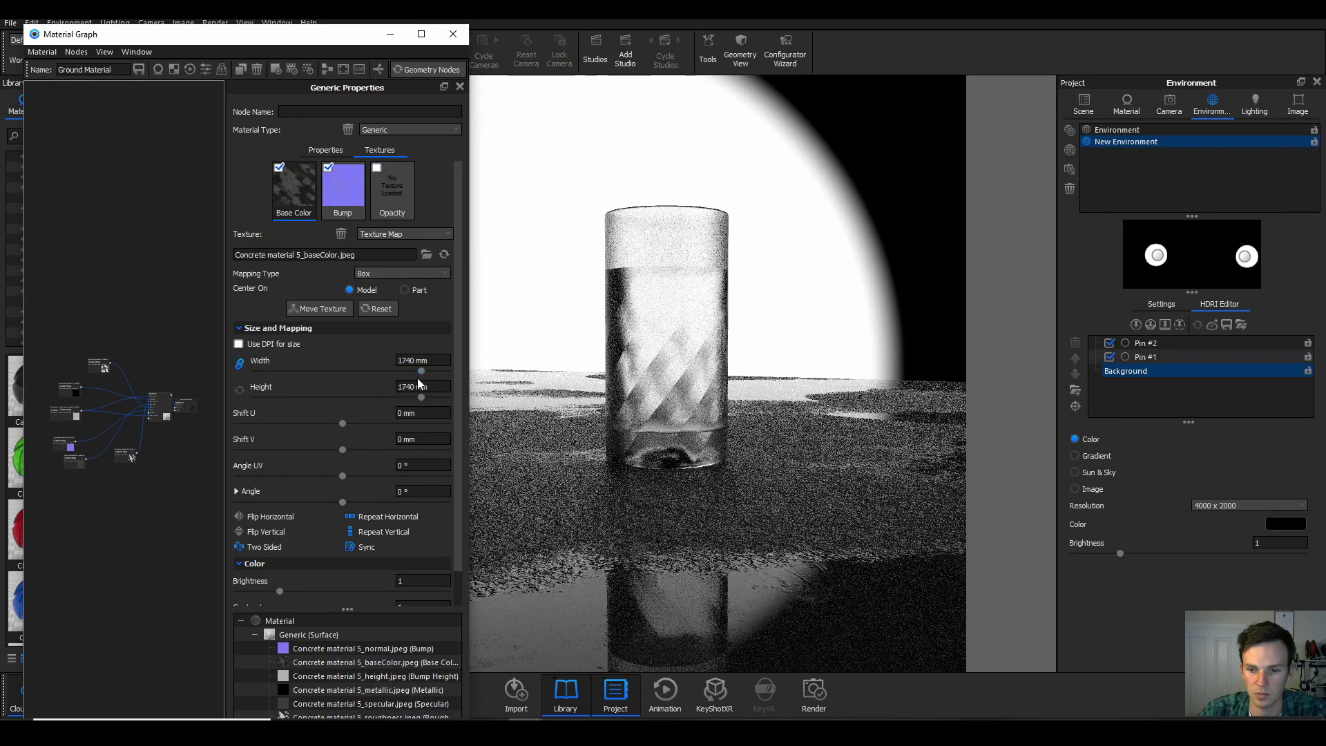
{"action": "left_click_drag", "start_coordinate": [702, 610], "coordinate": [715, 563], "text": "ctrl"}
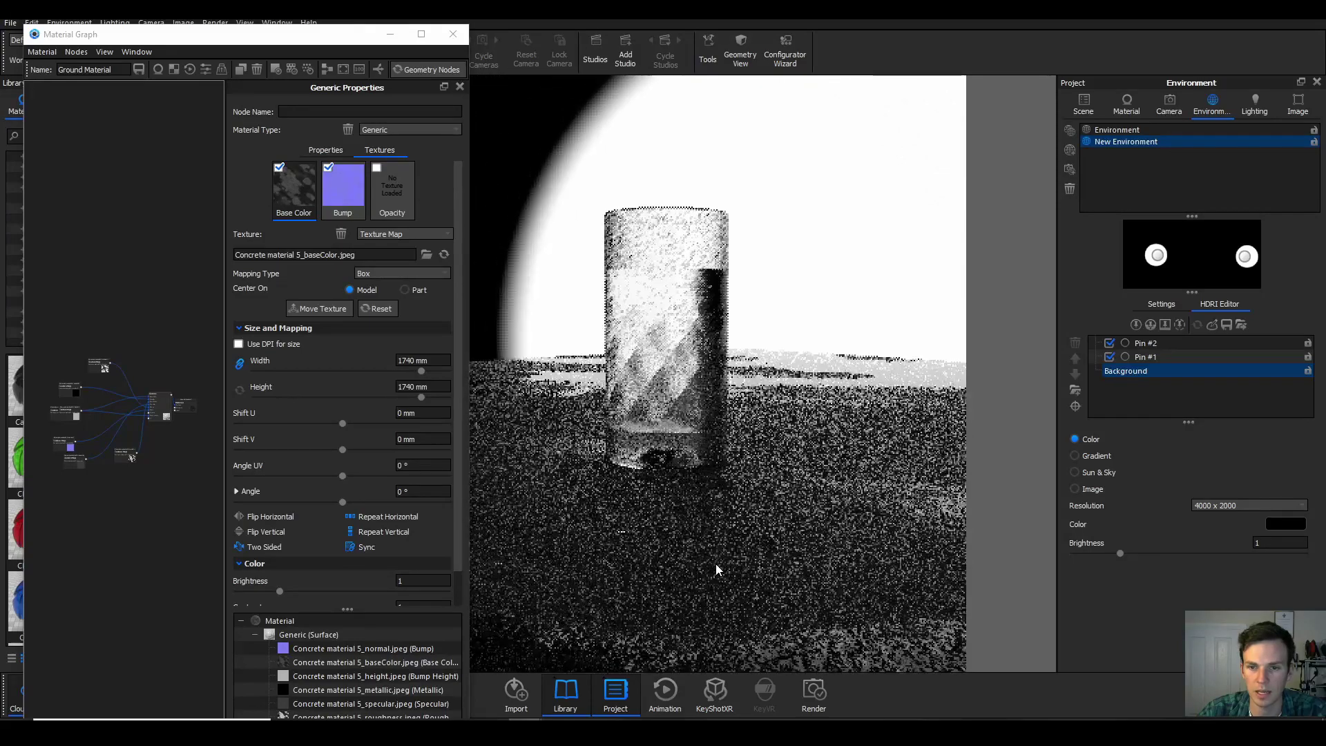
{"action": "left_click", "coordinate": [391, 34]}
Step: Turn on Denoise and rotate the environment lighting around the scene
{"action": "left_click", "coordinate": [203, 62]}
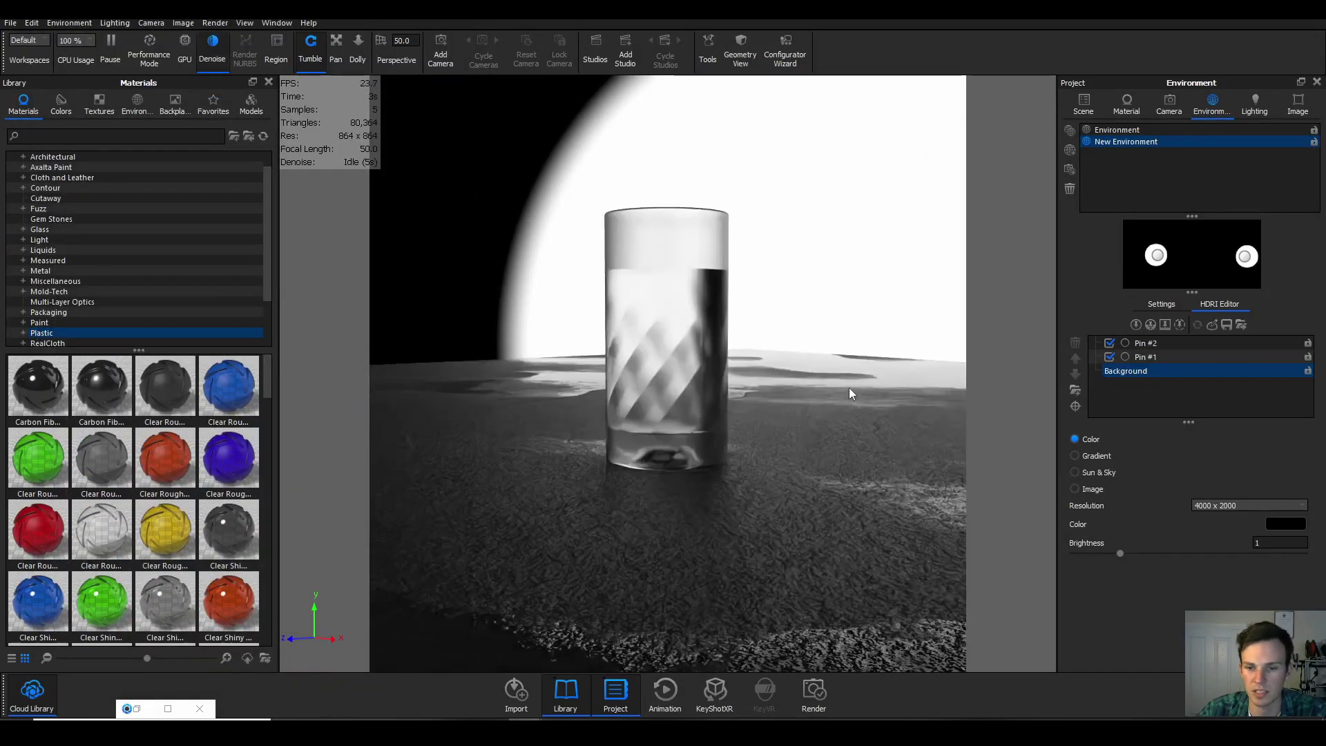
{"action": "left_click_drag", "start_coordinate": [509, 449], "coordinate": [606, 491], "text": "ctrl"}
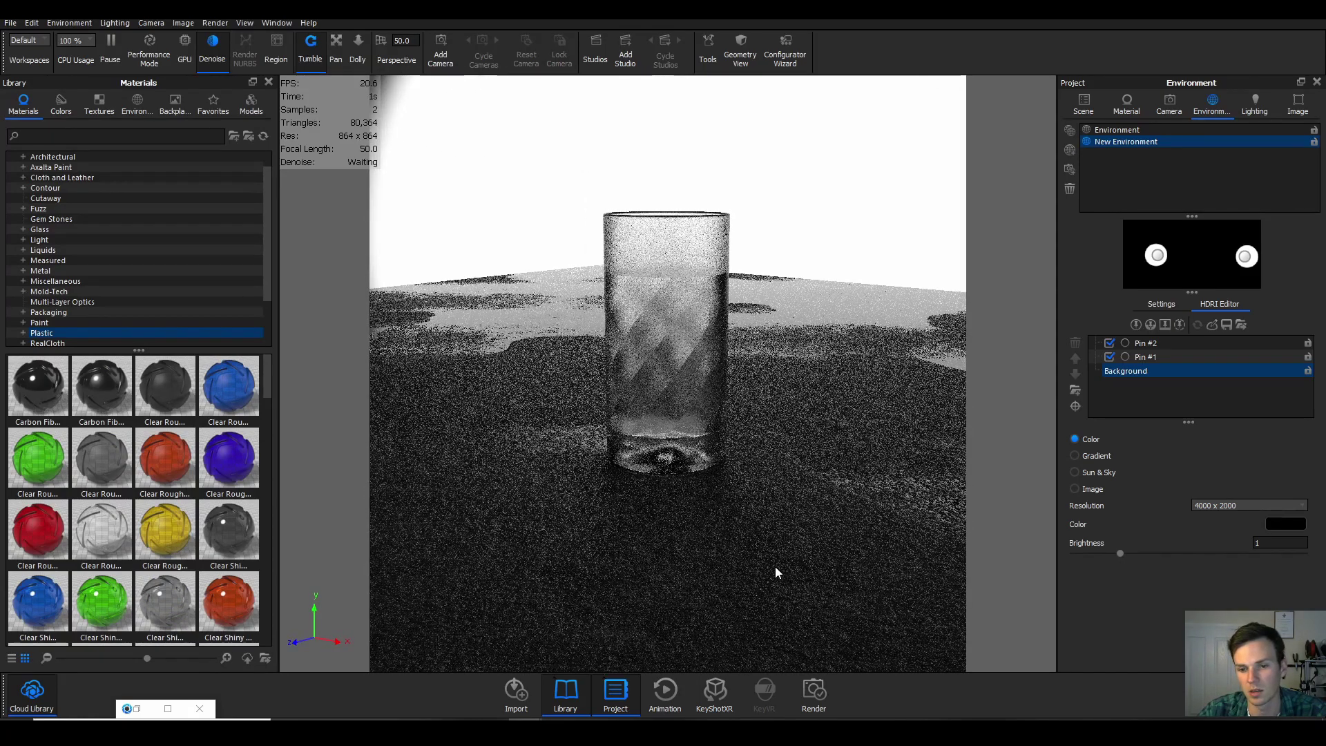
{"action": "mouse_move", "coordinate": [603, 509]}
{"action": "left_mouse_down", "text": "ctrl"}
{"action": "mouse_move", "coordinate": [553, 506]}
{"action": "mouse_move", "coordinate": [641, 510]}
{"action": "mouse_move", "coordinate": [580, 500]}
{"action": "left_mouse_up", "text": "ctrl"}
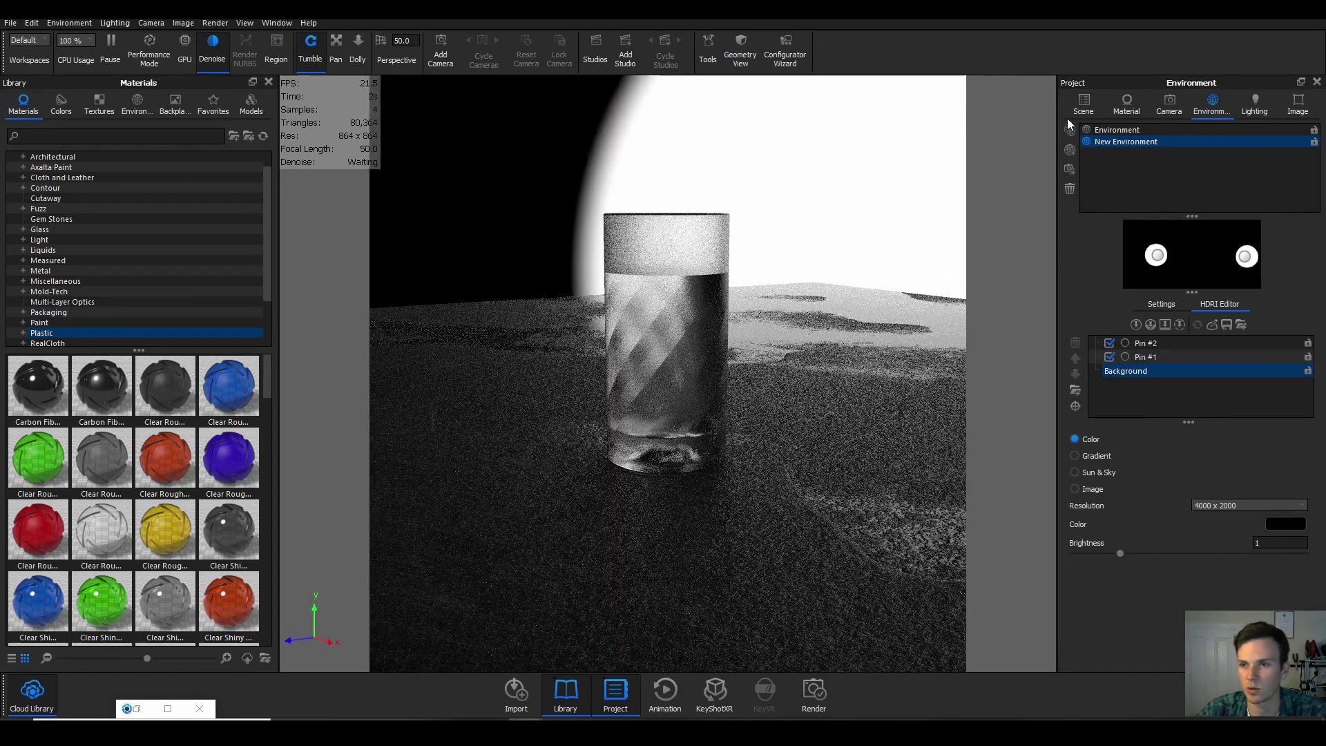
Step: Scale the Ground Plane to 6.7133 and tilt the camera to look down on the glass
{"action": "left_click", "coordinate": [1082, 105]}
{"action": "left_click", "coordinate": [1165, 220]}
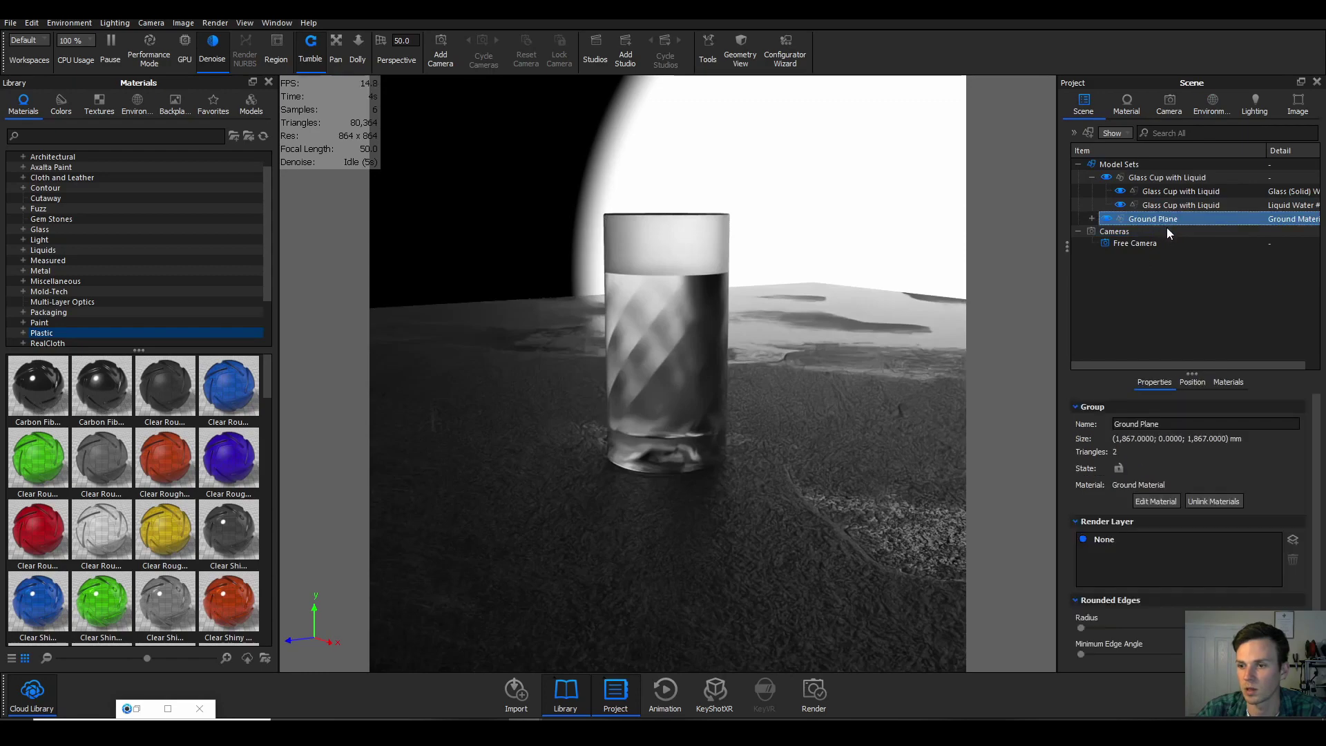
{"action": "left_click", "coordinate": [1192, 381]}
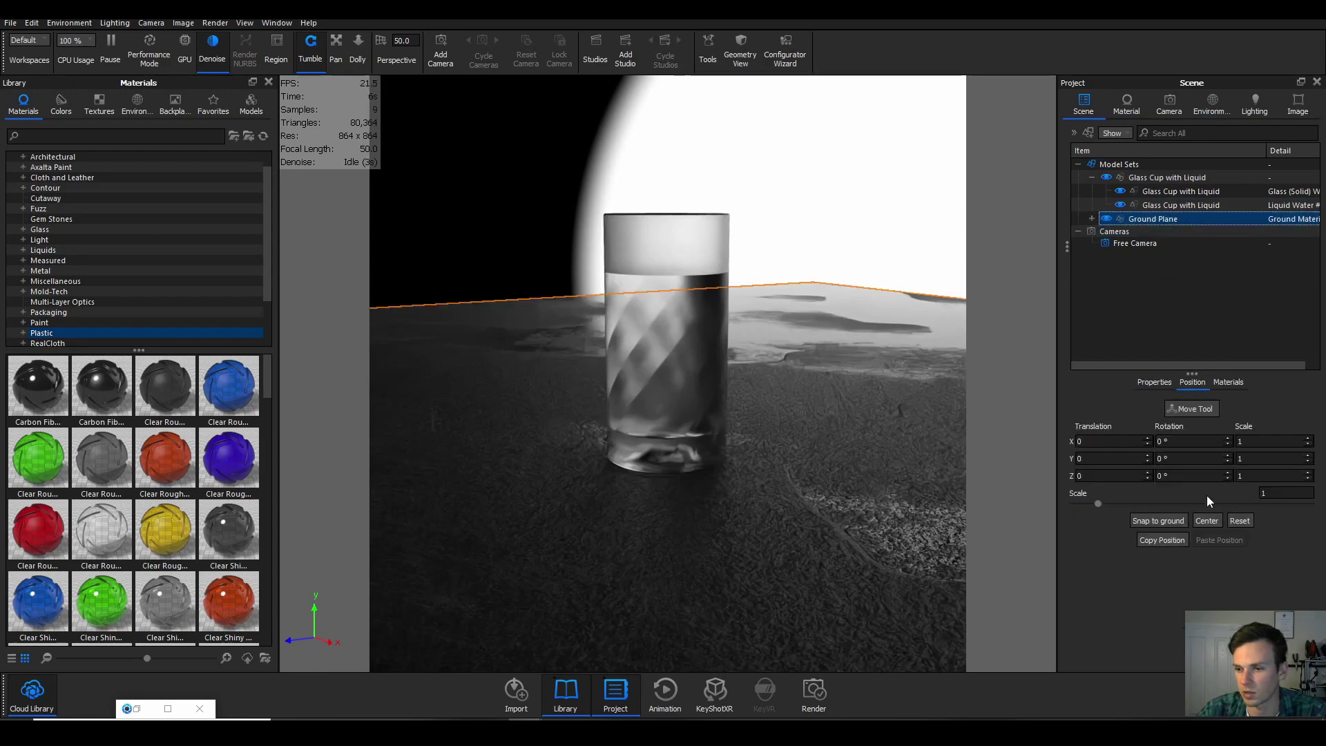
{"action": "left_click_drag", "start_coordinate": [1098, 504], "coordinate": [1231, 503]}
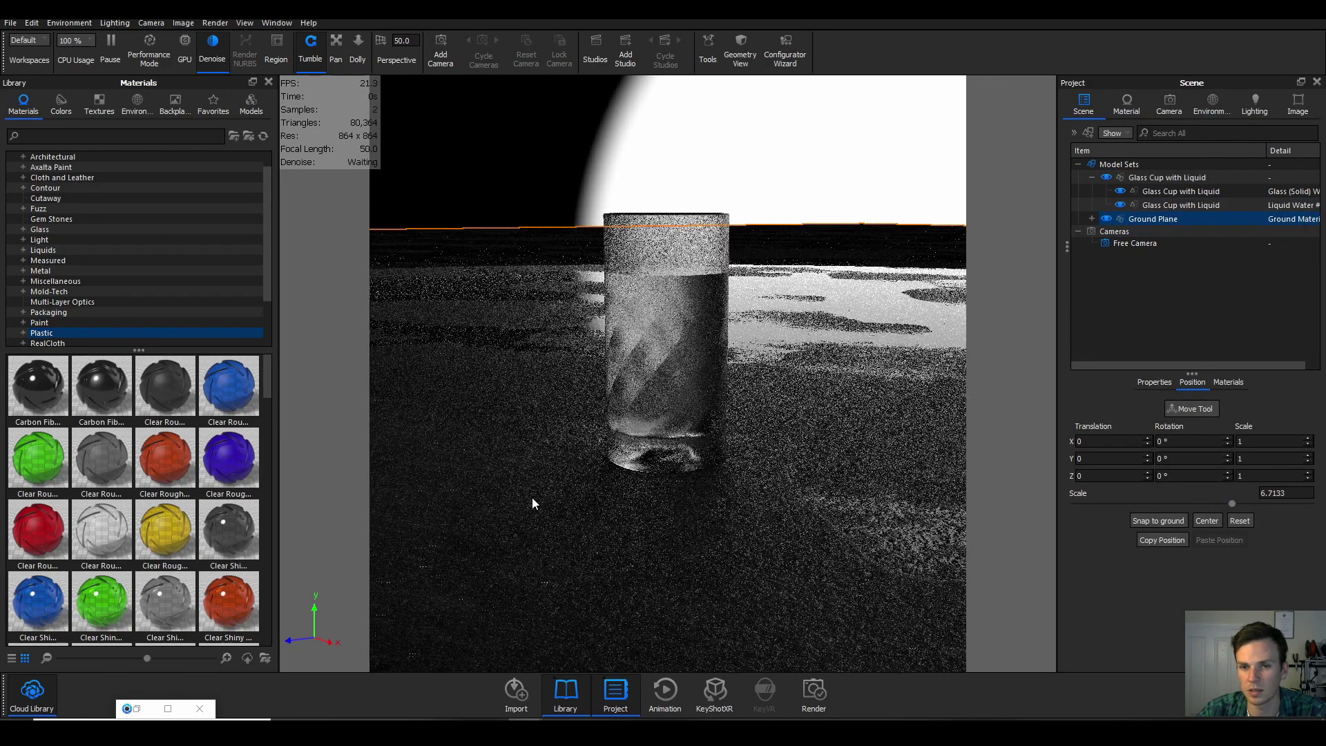
{"action": "left_click_drag", "start_coordinate": [619, 518], "coordinate": [754, 457]}
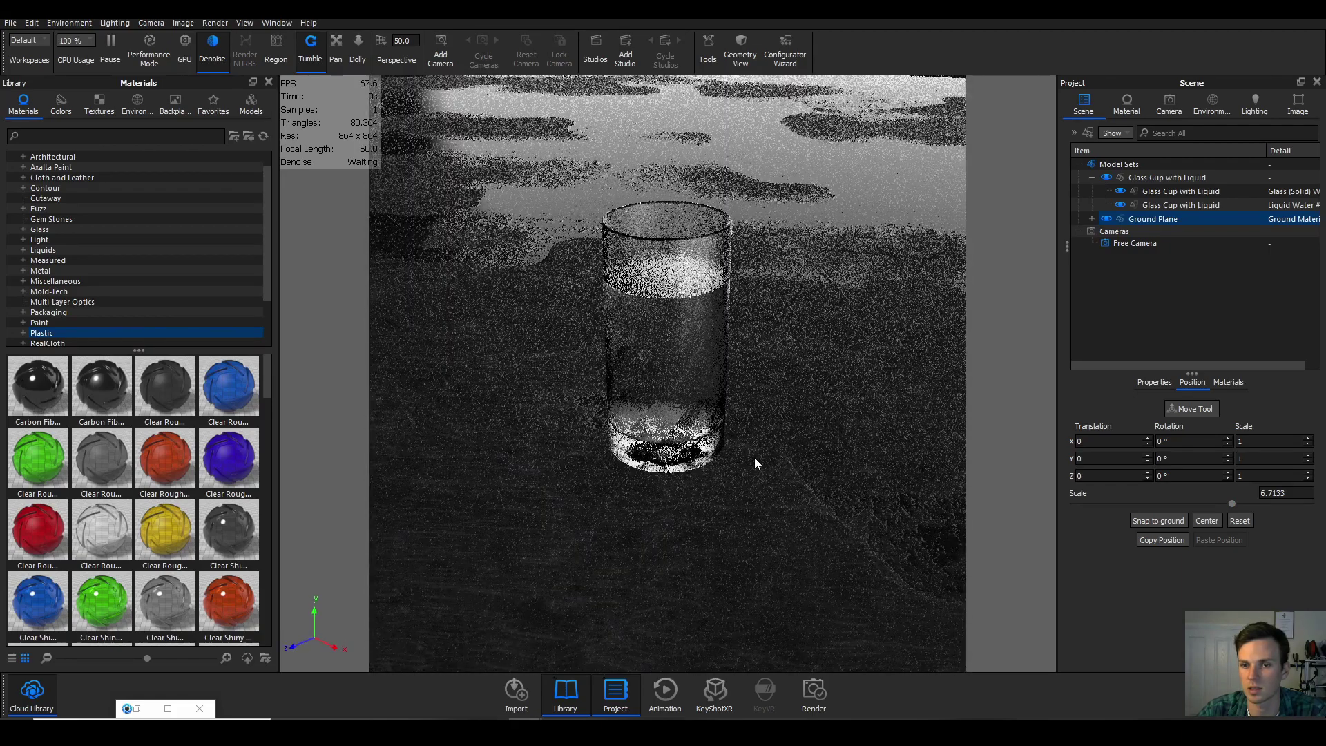
Step: In the Camera settings, pick the glass as the depth of field focus point
{"action": "left_click", "coordinate": [1169, 106]}
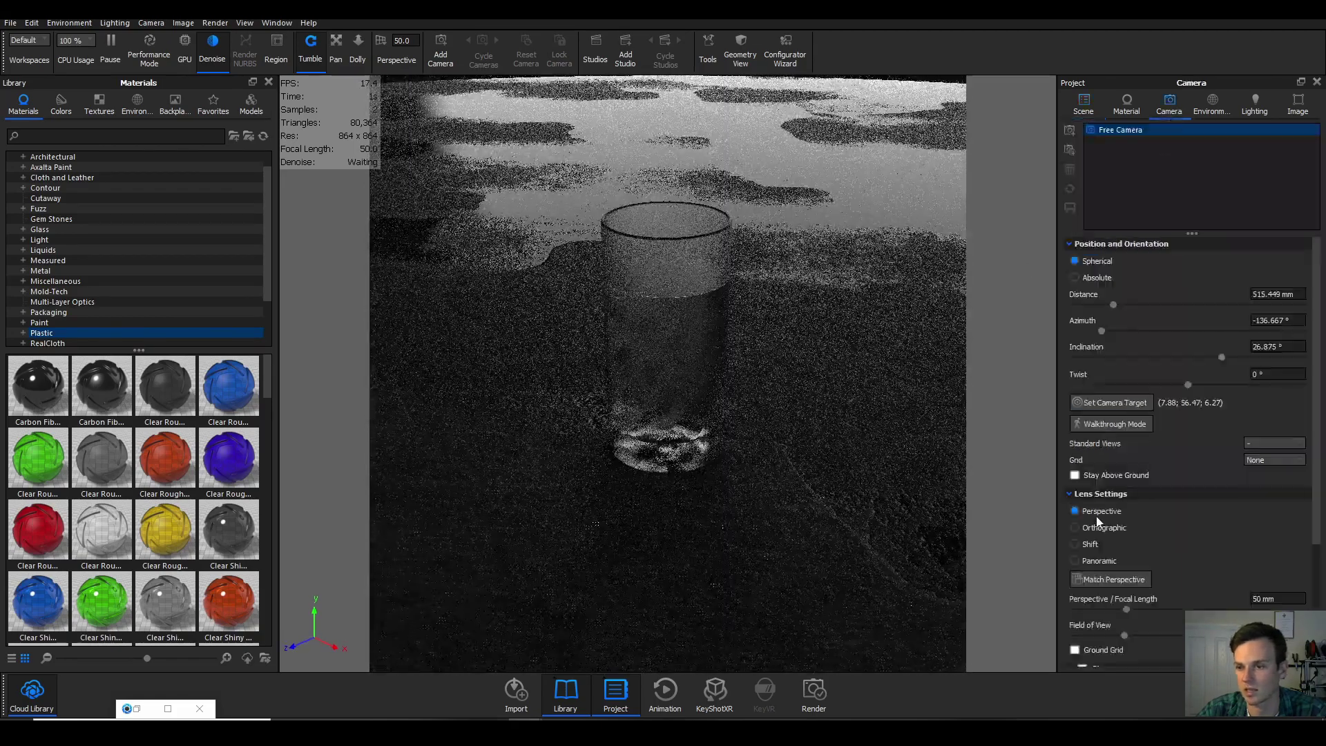
{"action": "scroll", "coordinate": [1098, 521], "scroll_direction": "down", "scroll_amount": 3}
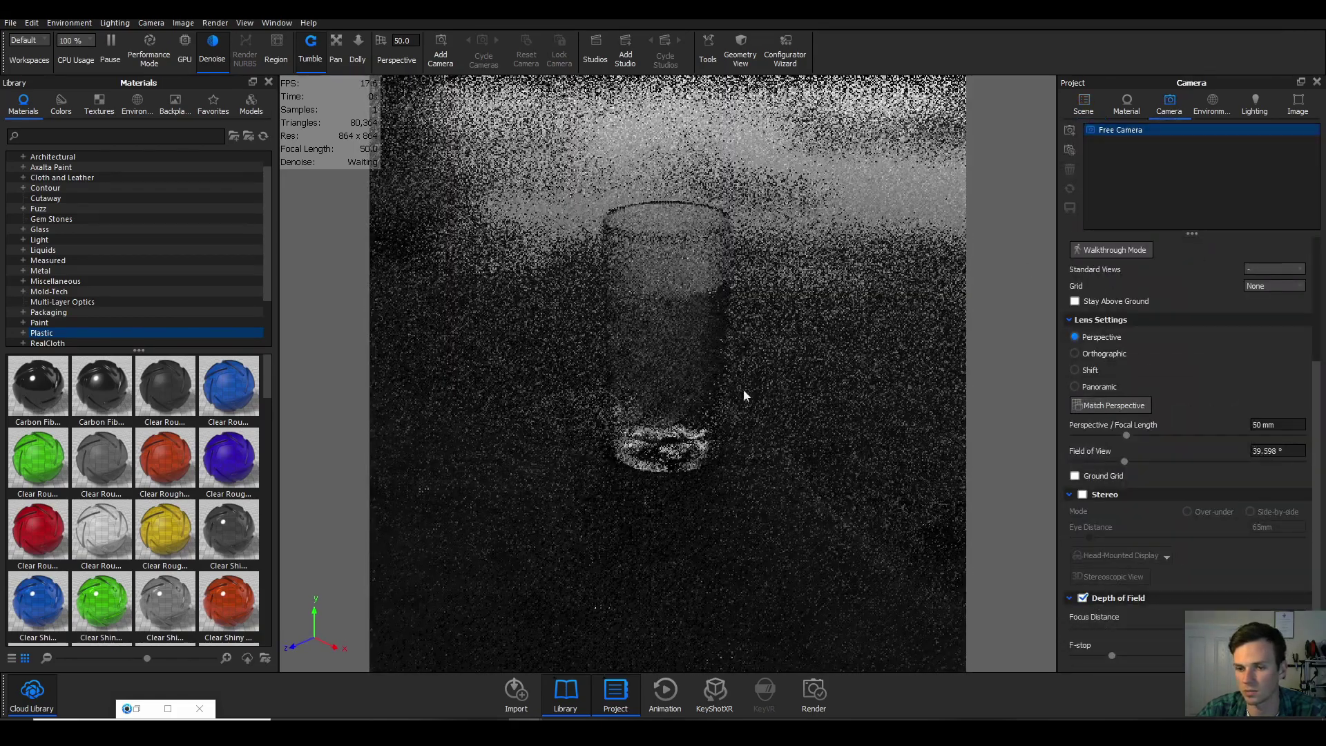
{"action": "left_click", "coordinate": [1284, 616]}
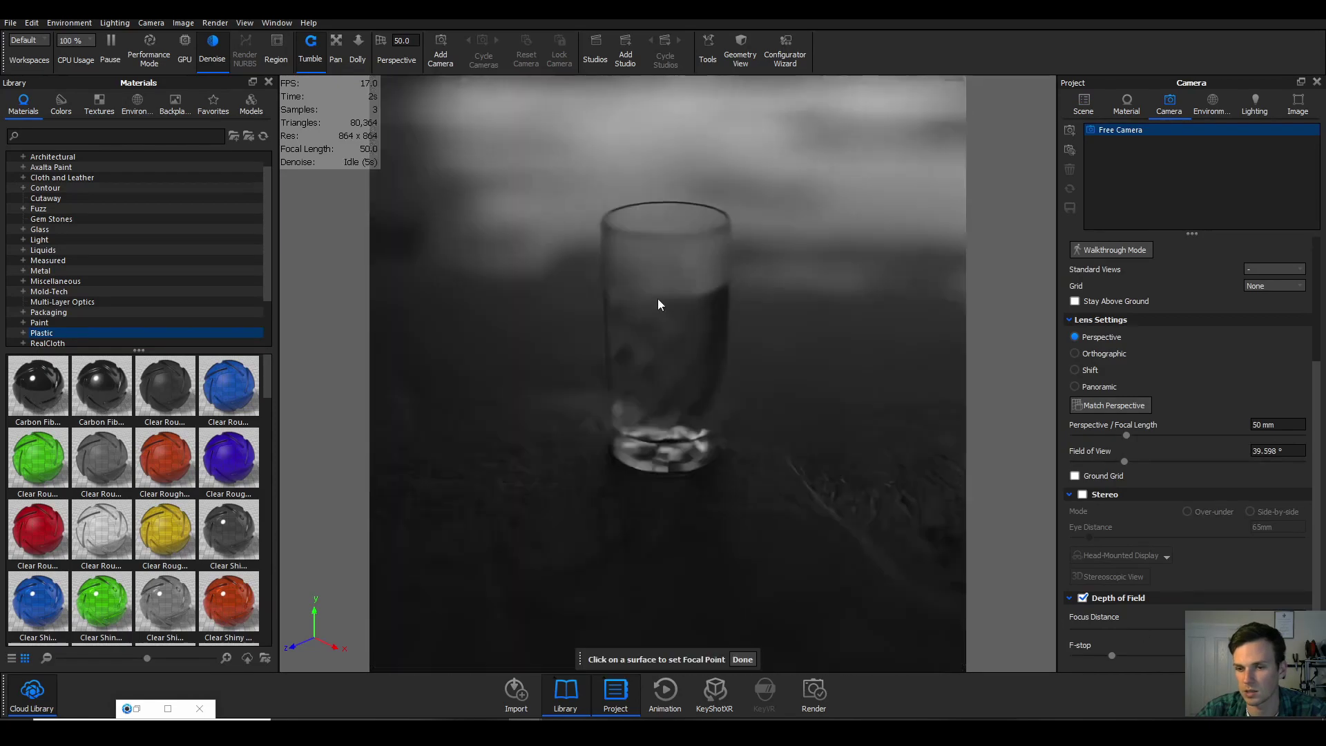
{"action": "left_click", "coordinate": [656, 301]}
{"action": "left_click", "coordinate": [741, 659]}
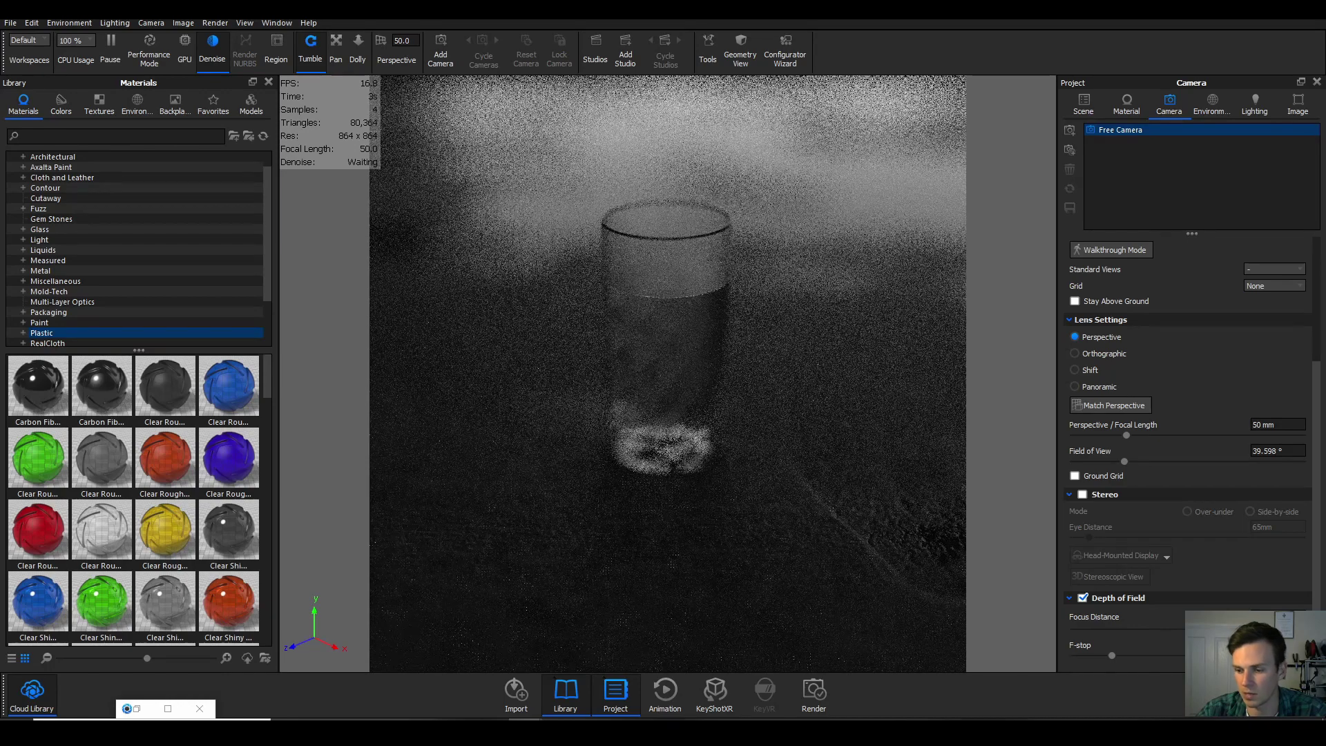
Step: Raise the F-stop, zoom in on the glass, then turn depth of field off
{"action": "left_click_drag", "start_coordinate": [1111, 654], "coordinate": [1208, 655]}
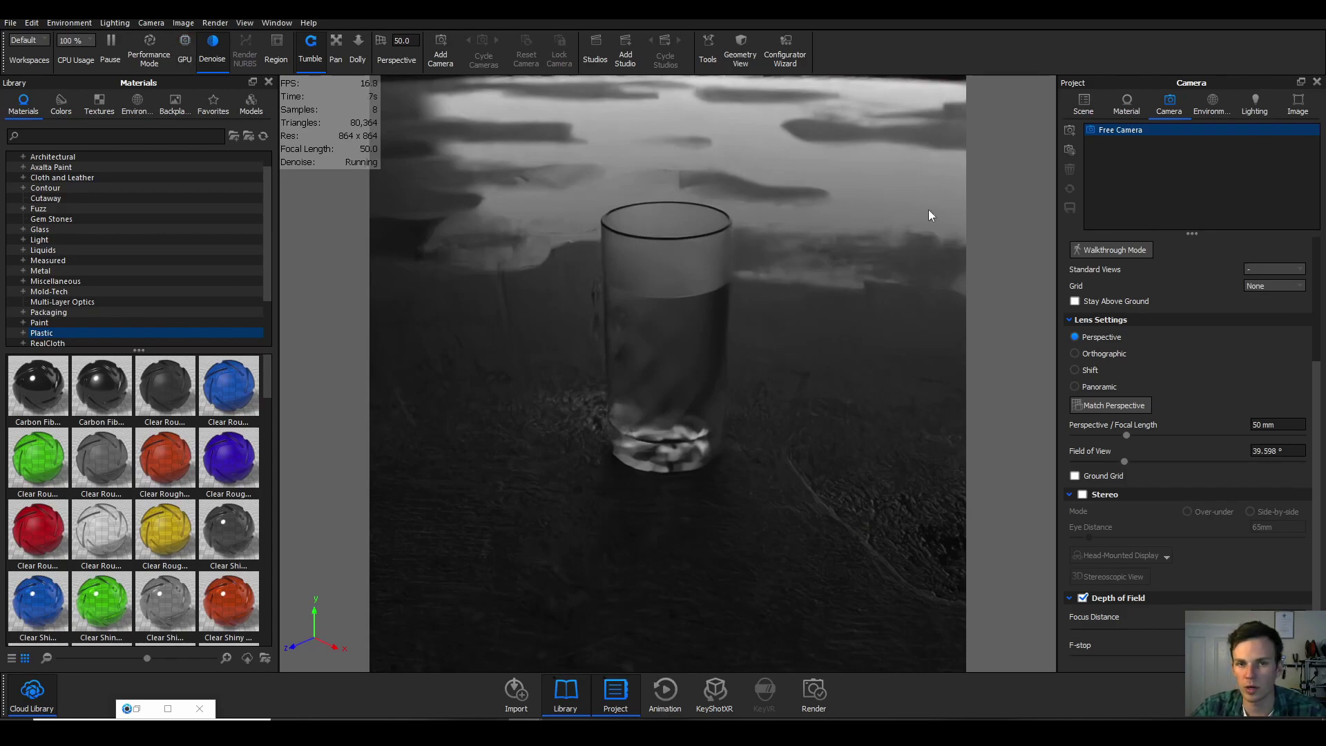
{"action": "left_click", "coordinate": [814, 457]}
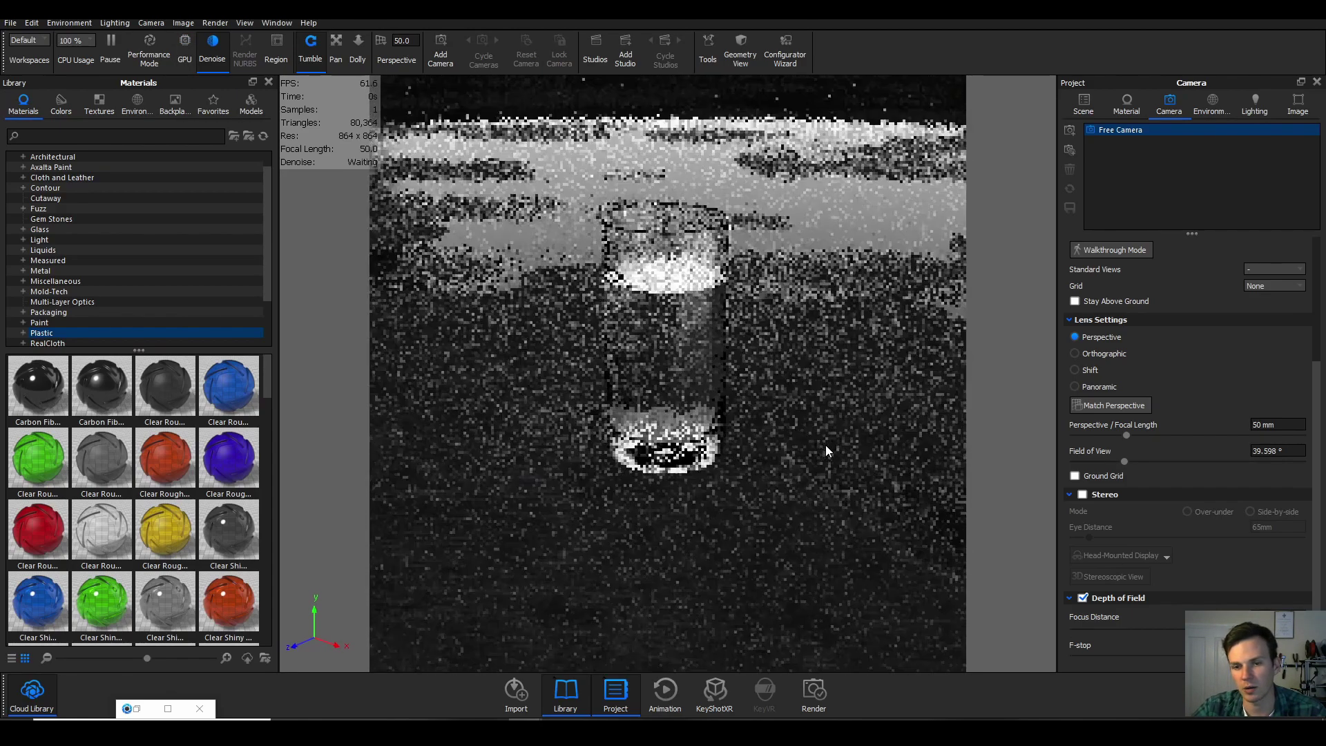
{"action": "scroll", "coordinate": [739, 311], "scroll_direction": "up", "scroll_amount": 5}
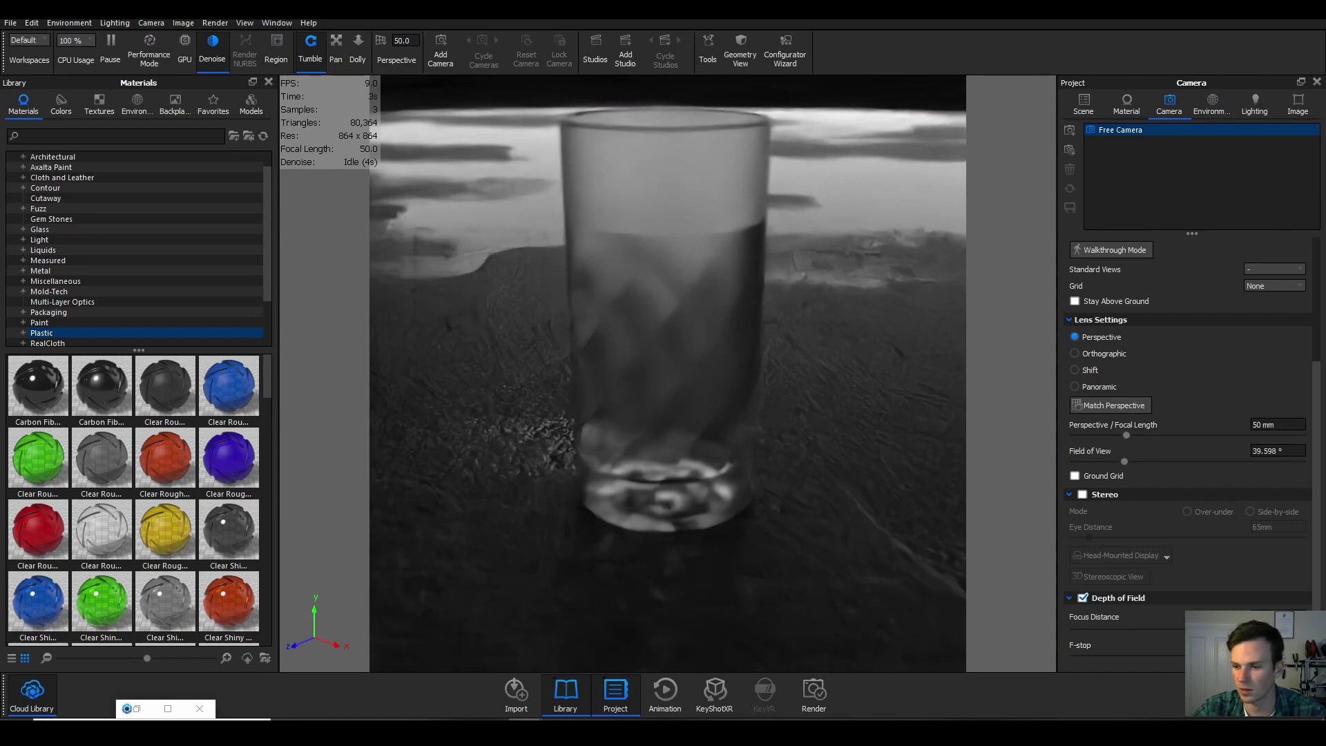
{"action": "left_click", "coordinate": [1083, 598]}
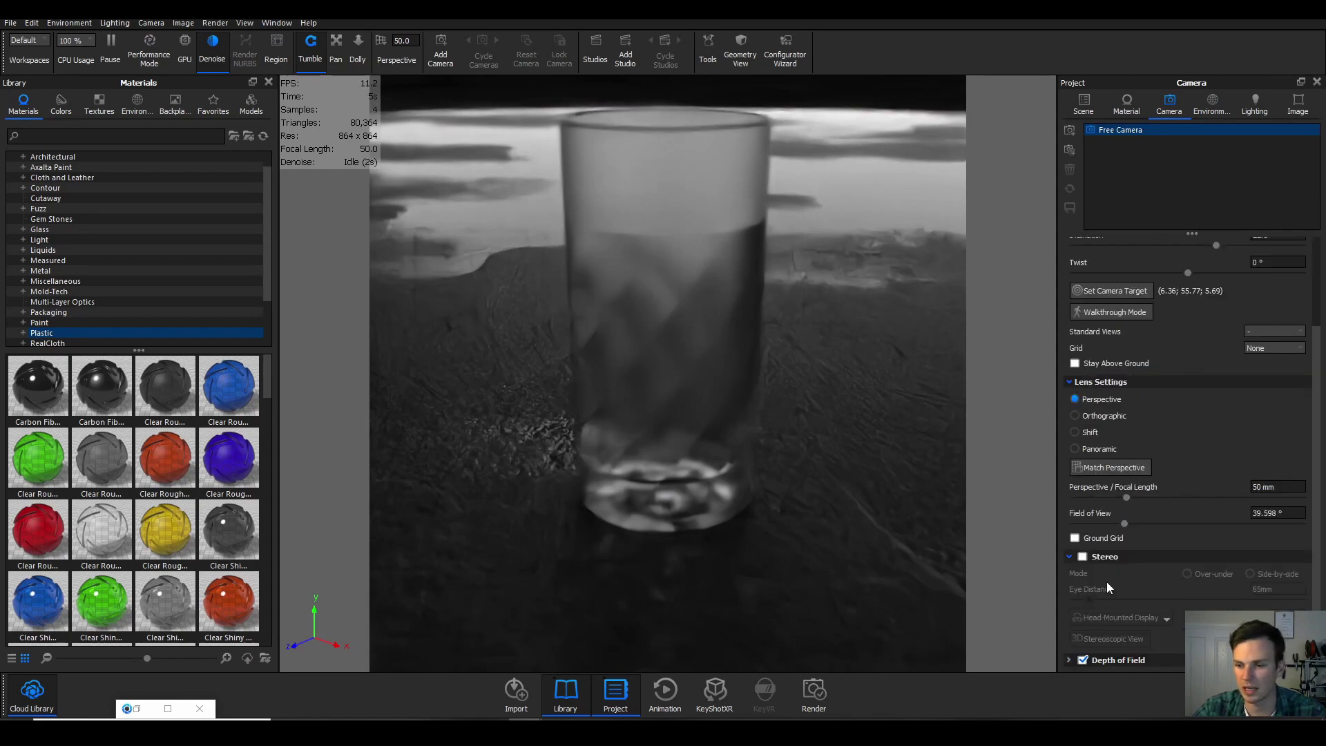
{"action": "left_click", "coordinate": [1083, 661]}
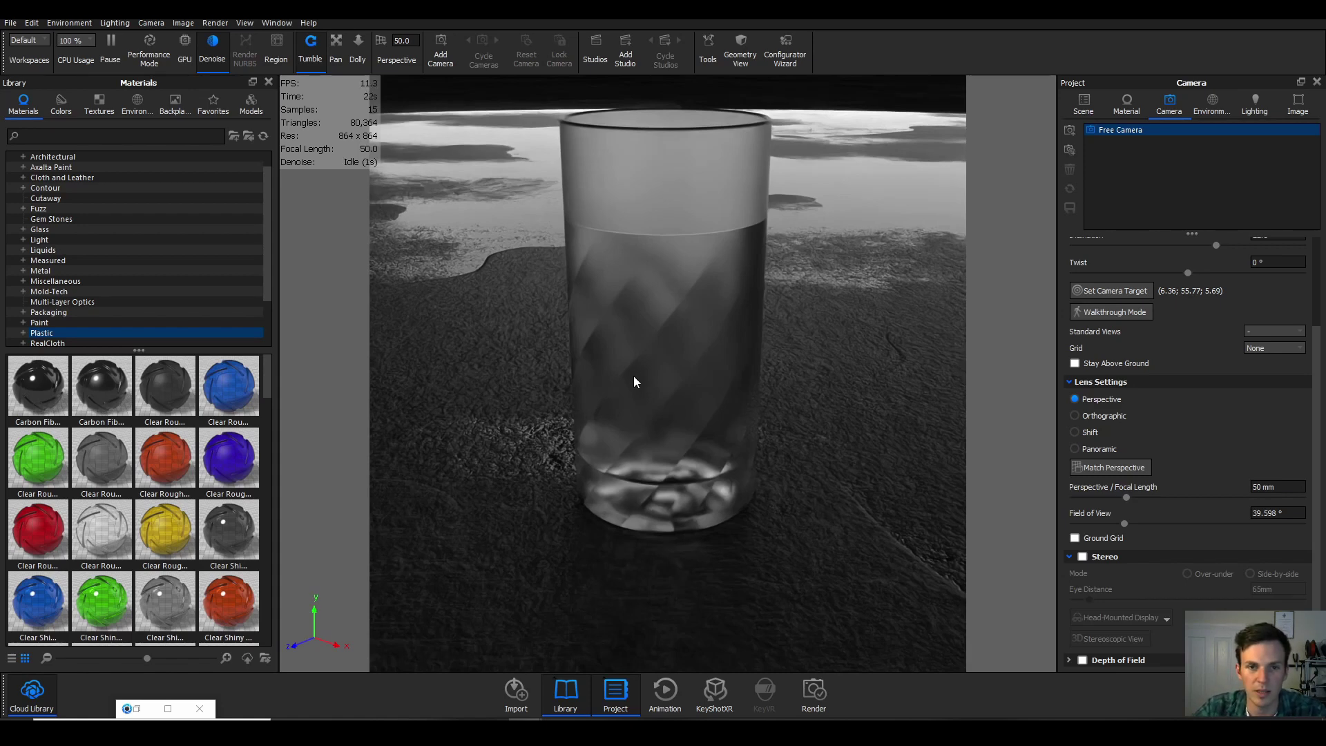
Step: Scroll in the viewport to shift the camera target slightly closer to the glass
{"action": "scroll", "coordinate": [822, 297], "scroll_direction": "up", "scroll_amount": 1}
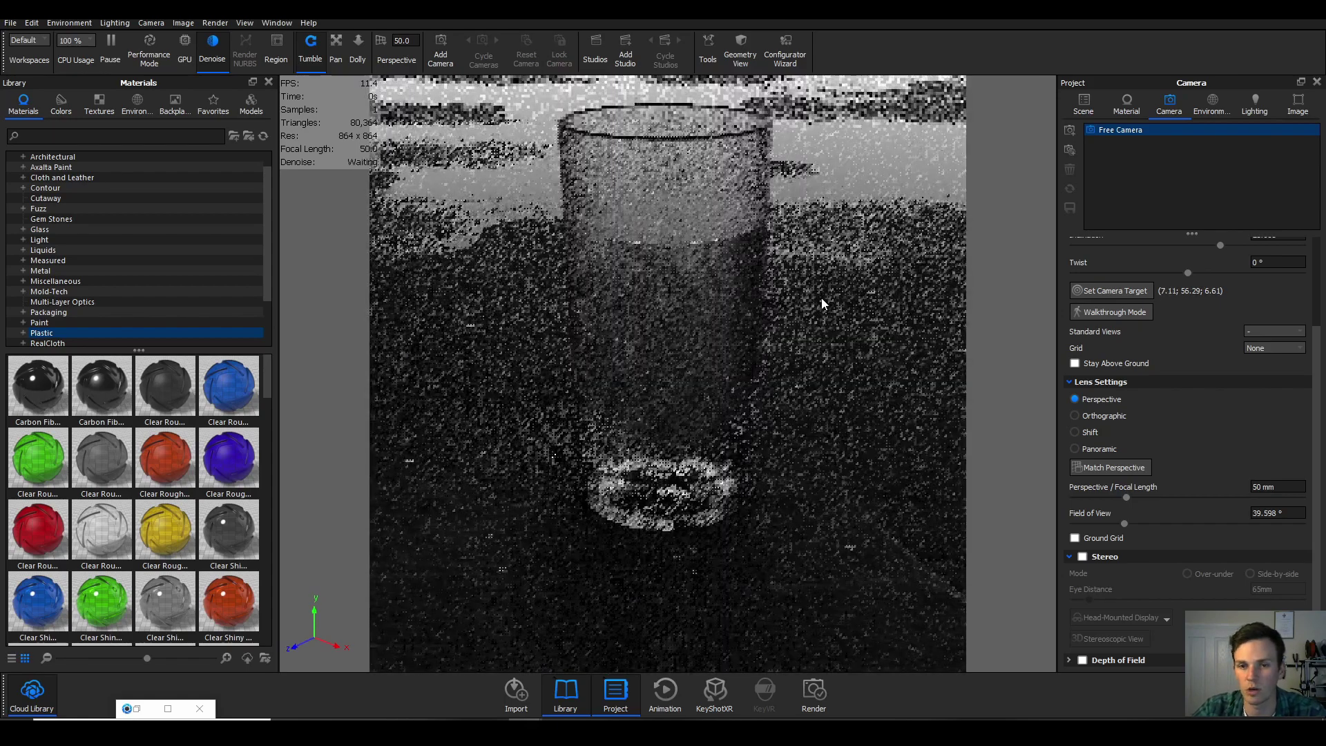